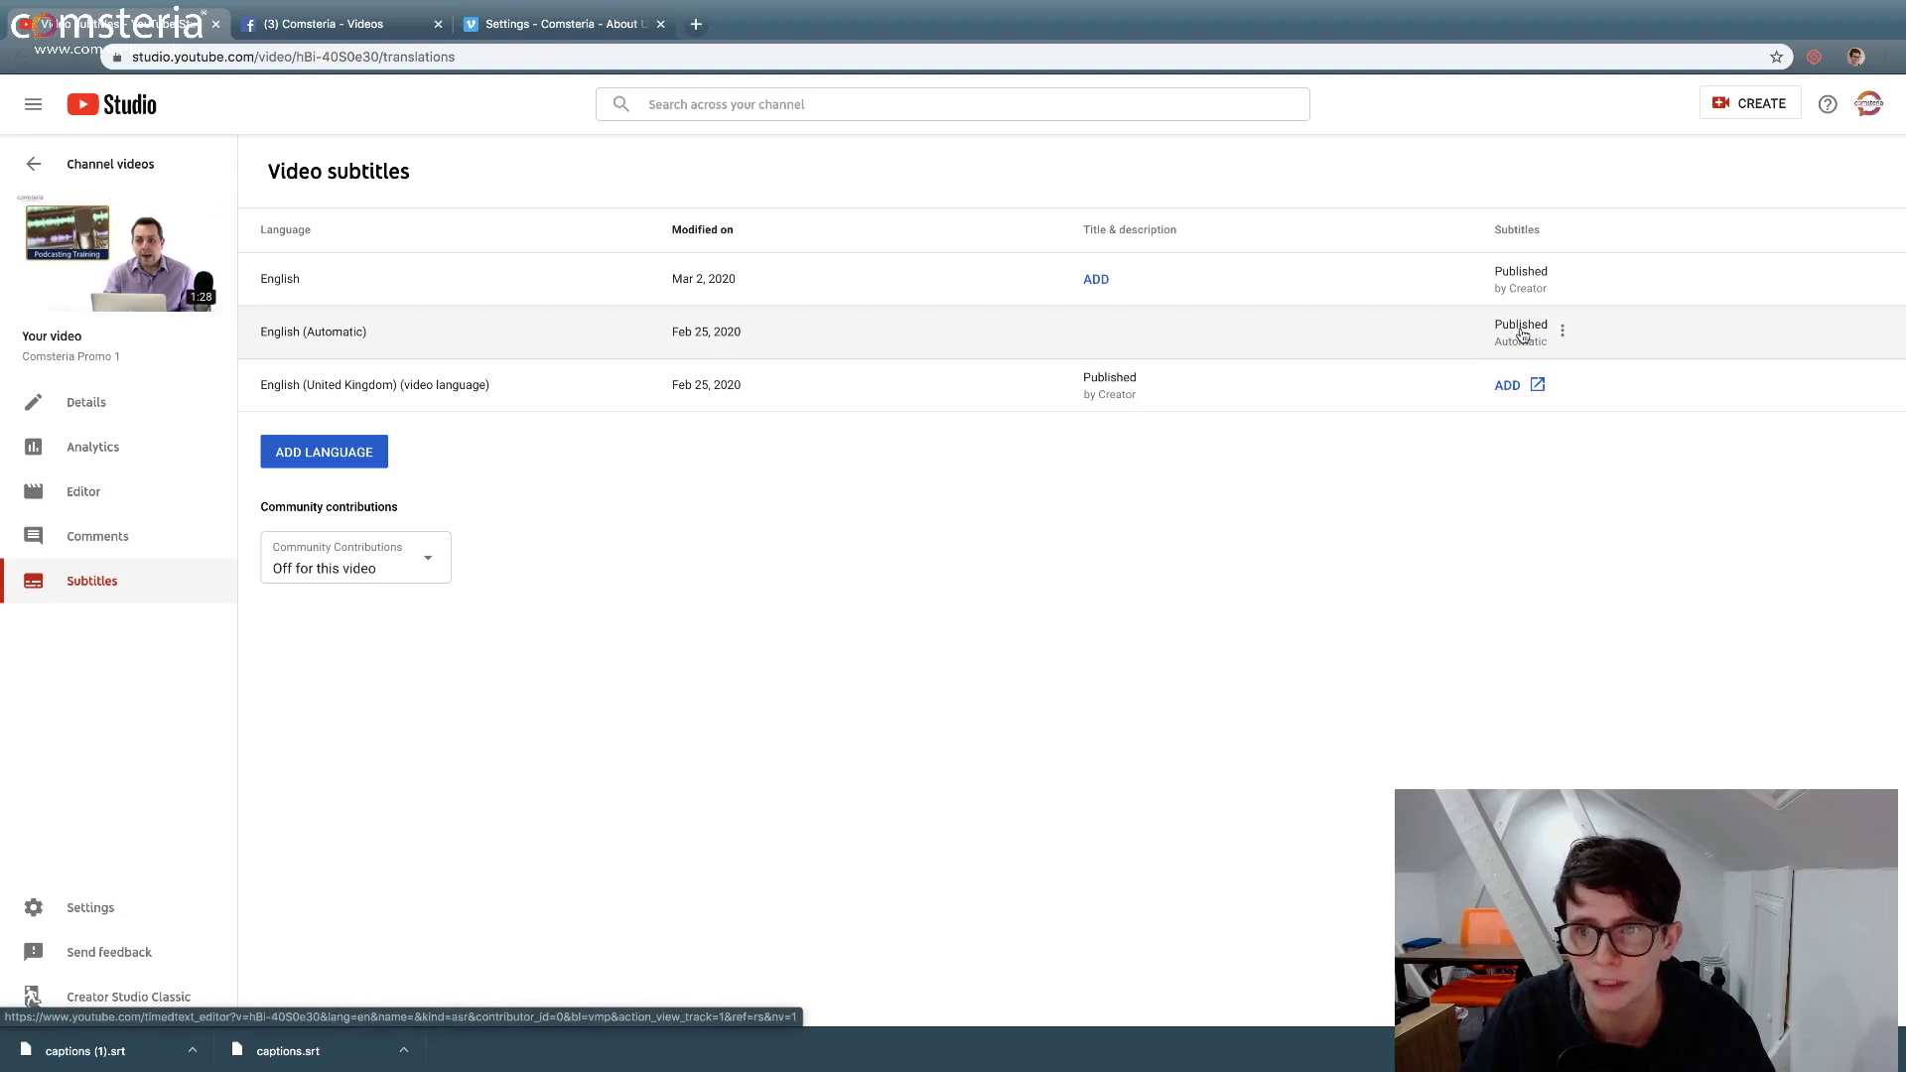
Open the video's published English (Automatic) subtitle track and check its available download formats
click(1521, 332)
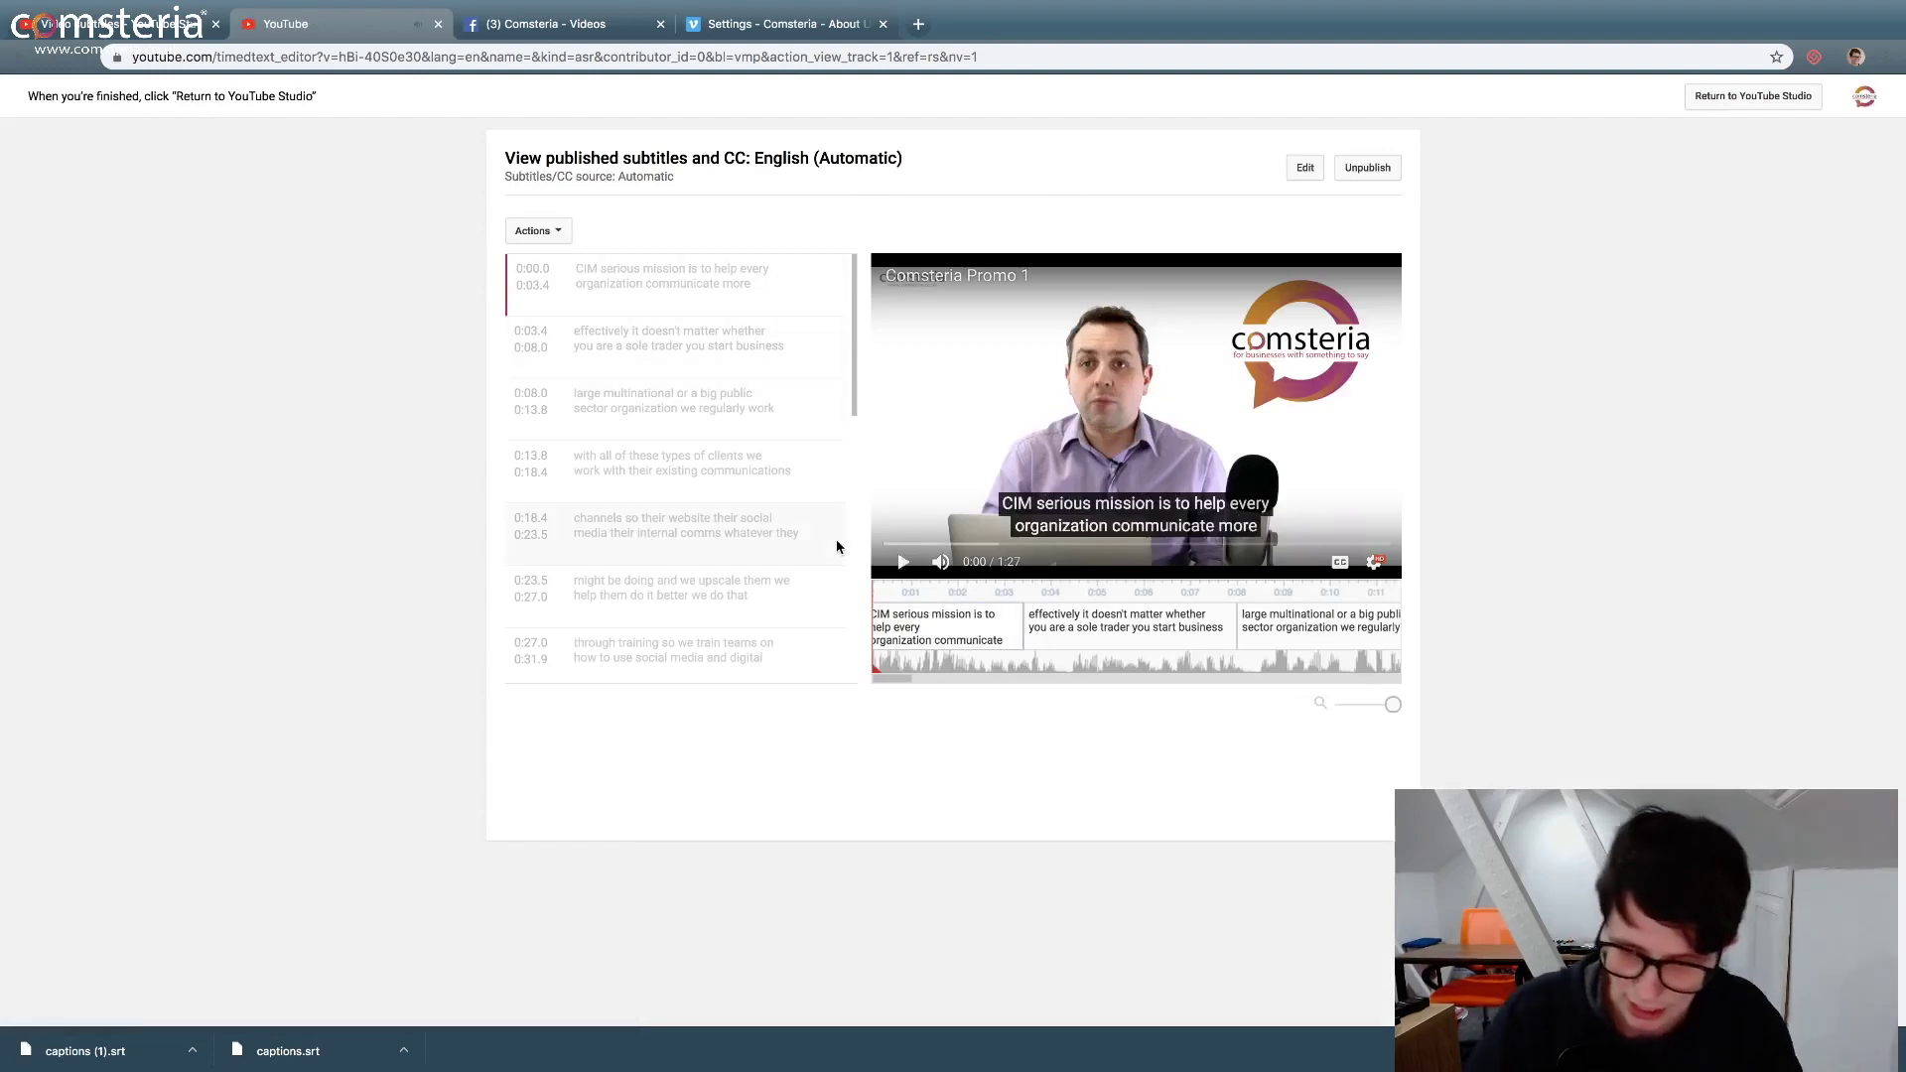
key(XF86AudioMute)
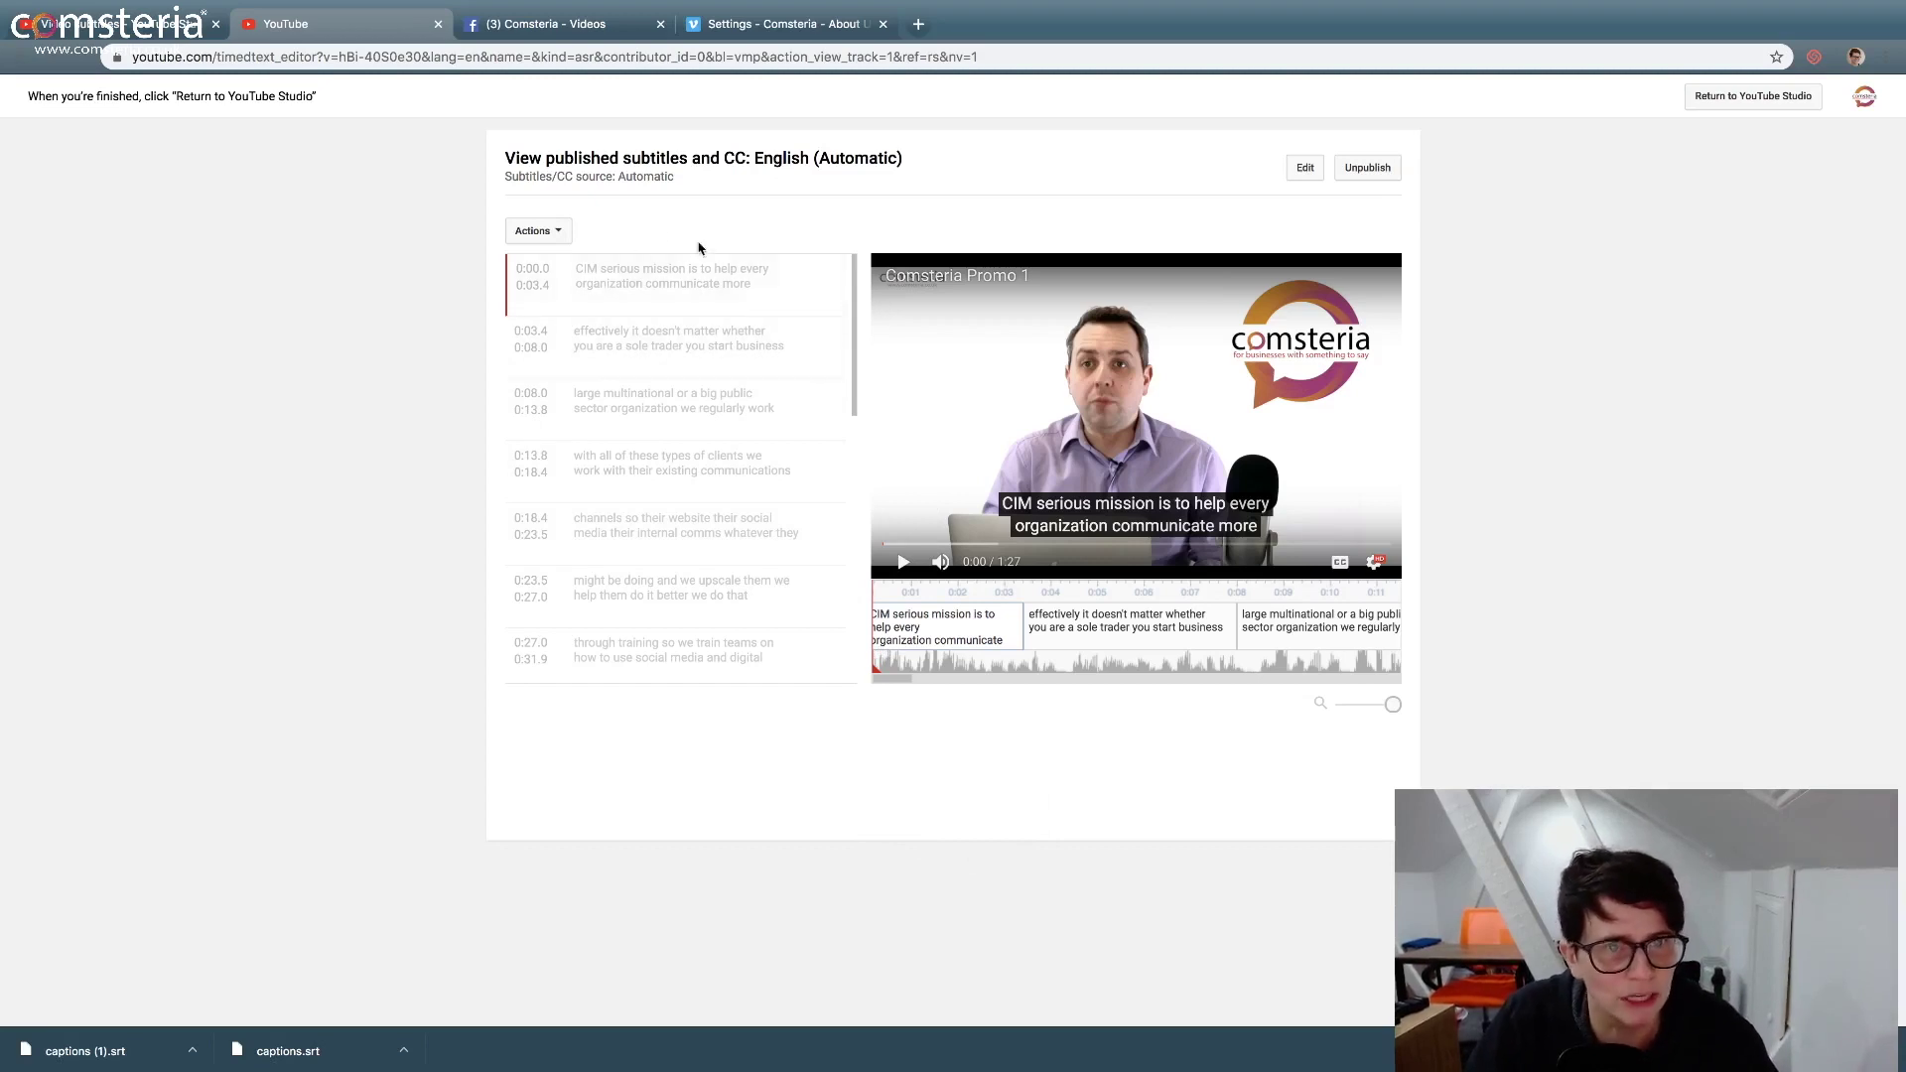
click(561, 232)
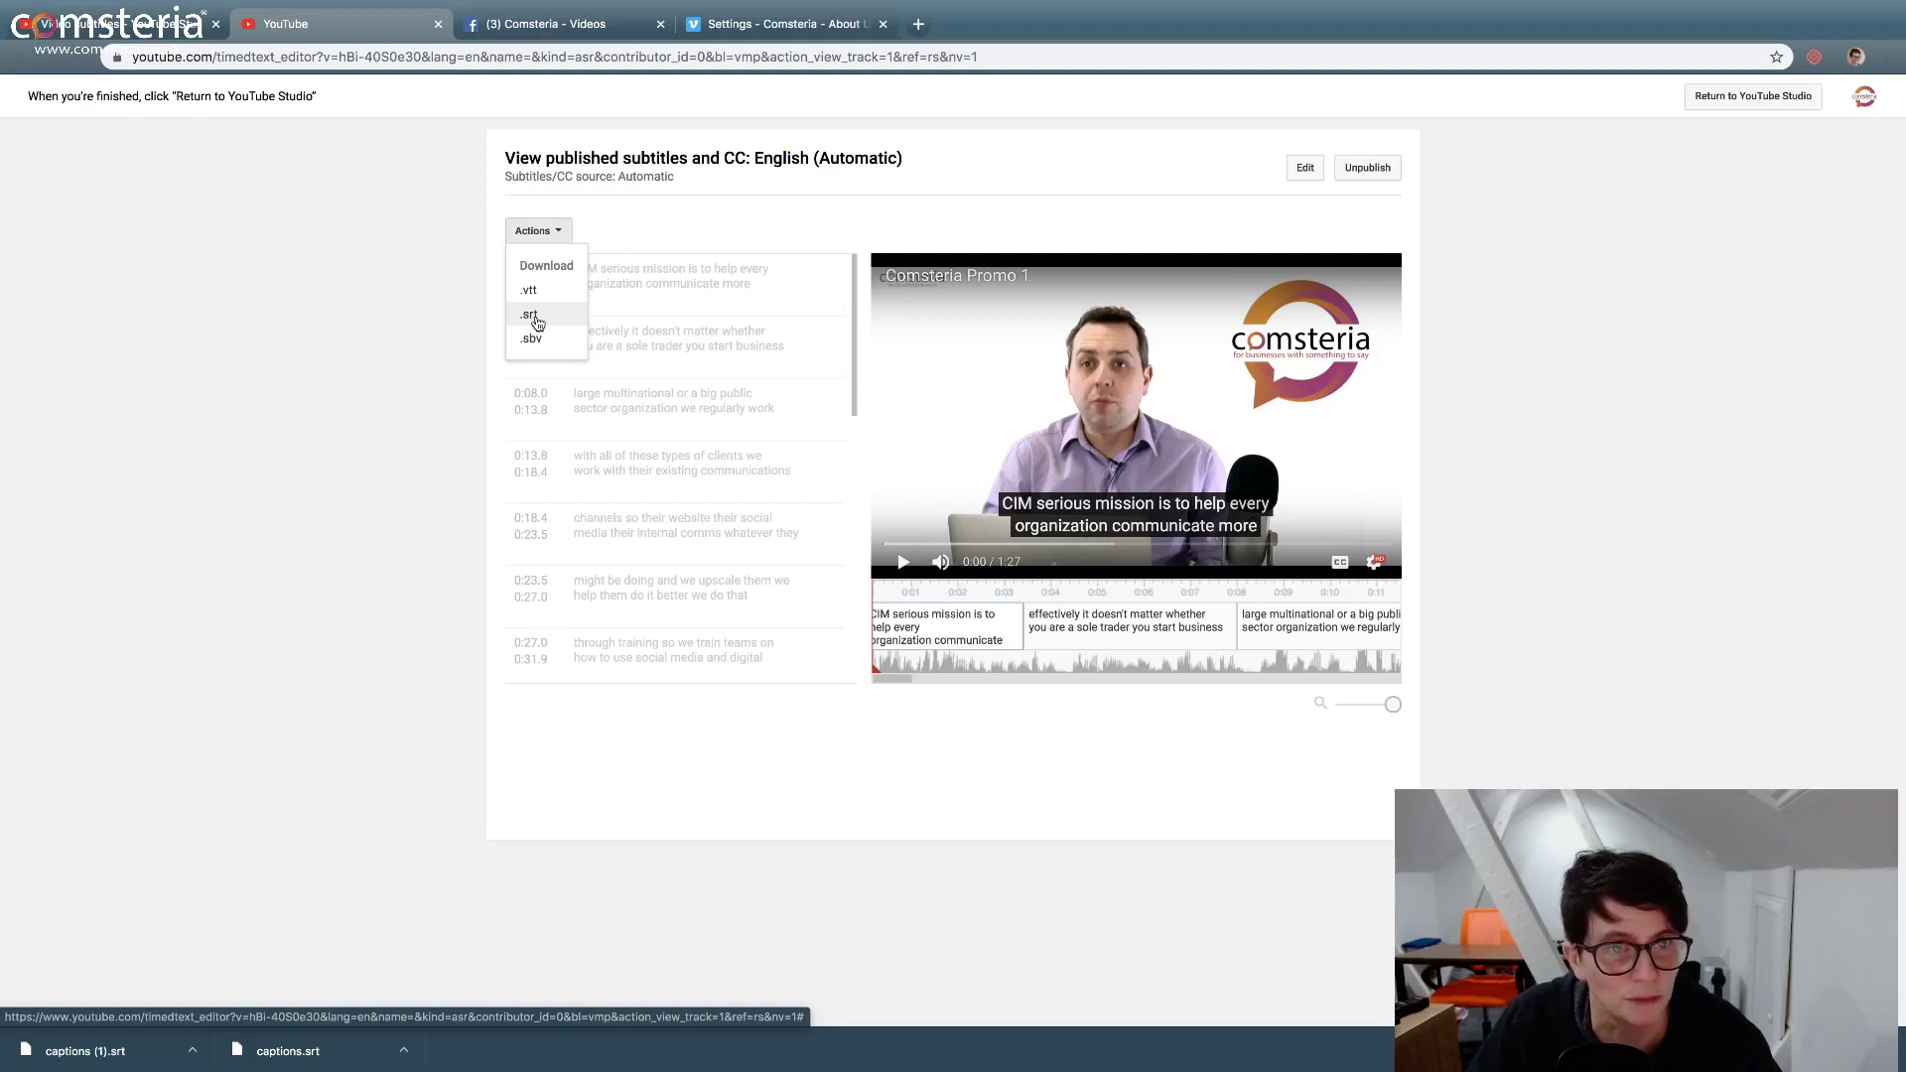
click(636, 228)
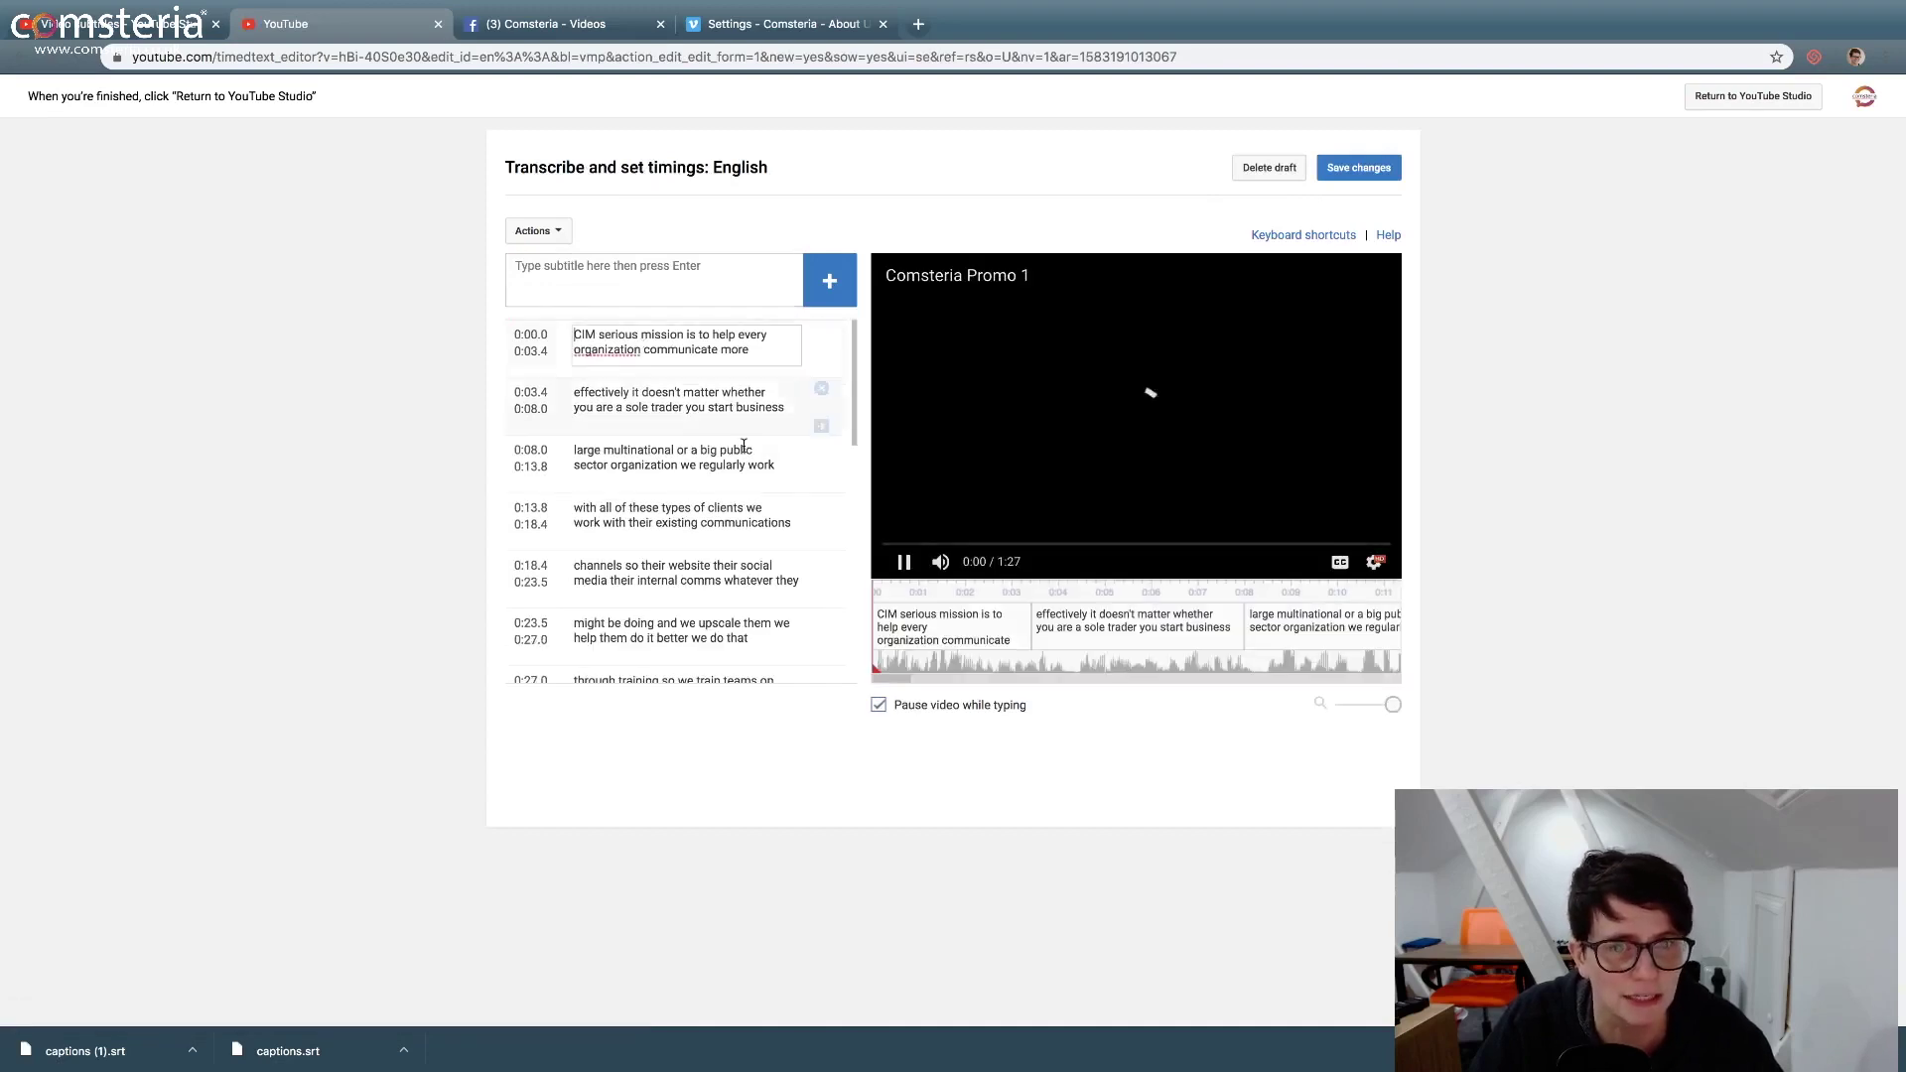
Replace "CIM serious" with "Comsteria's" in the first subtitle line of the English track
click(906, 564)
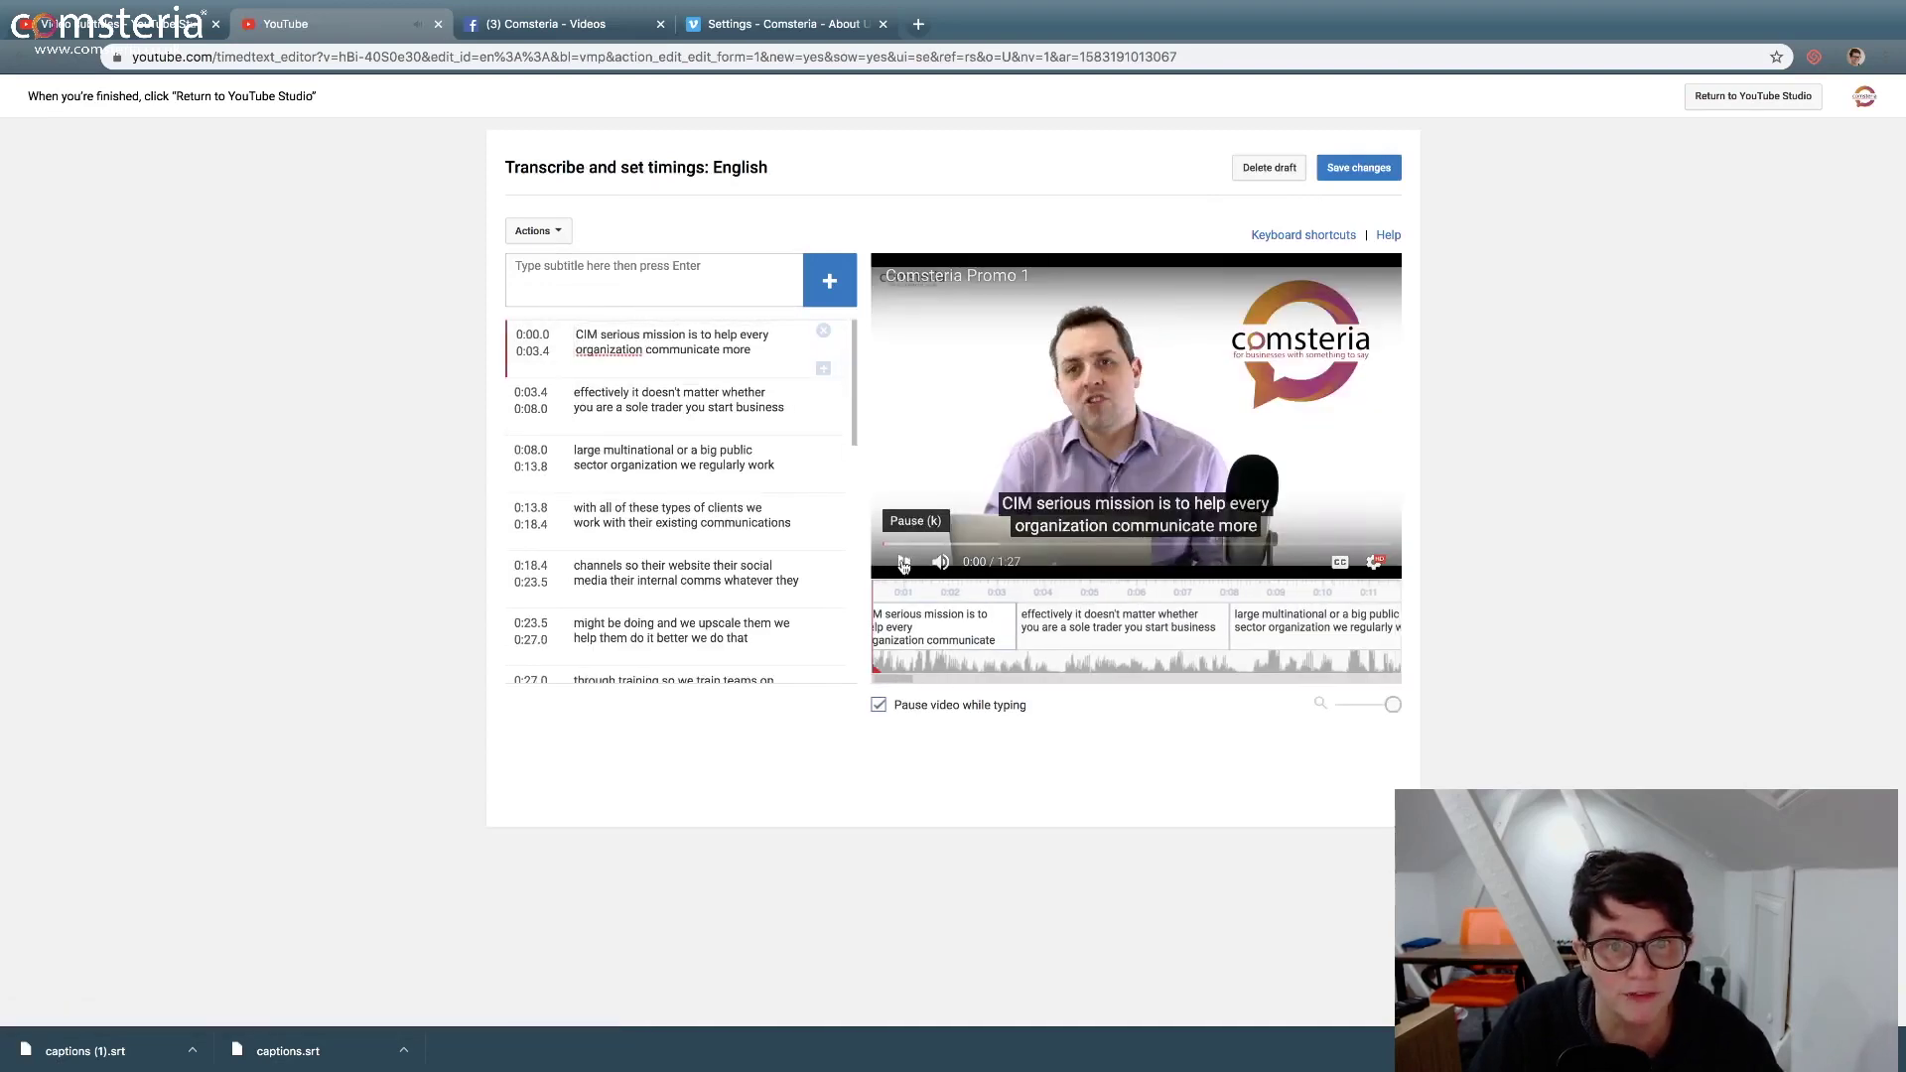
click(640, 335)
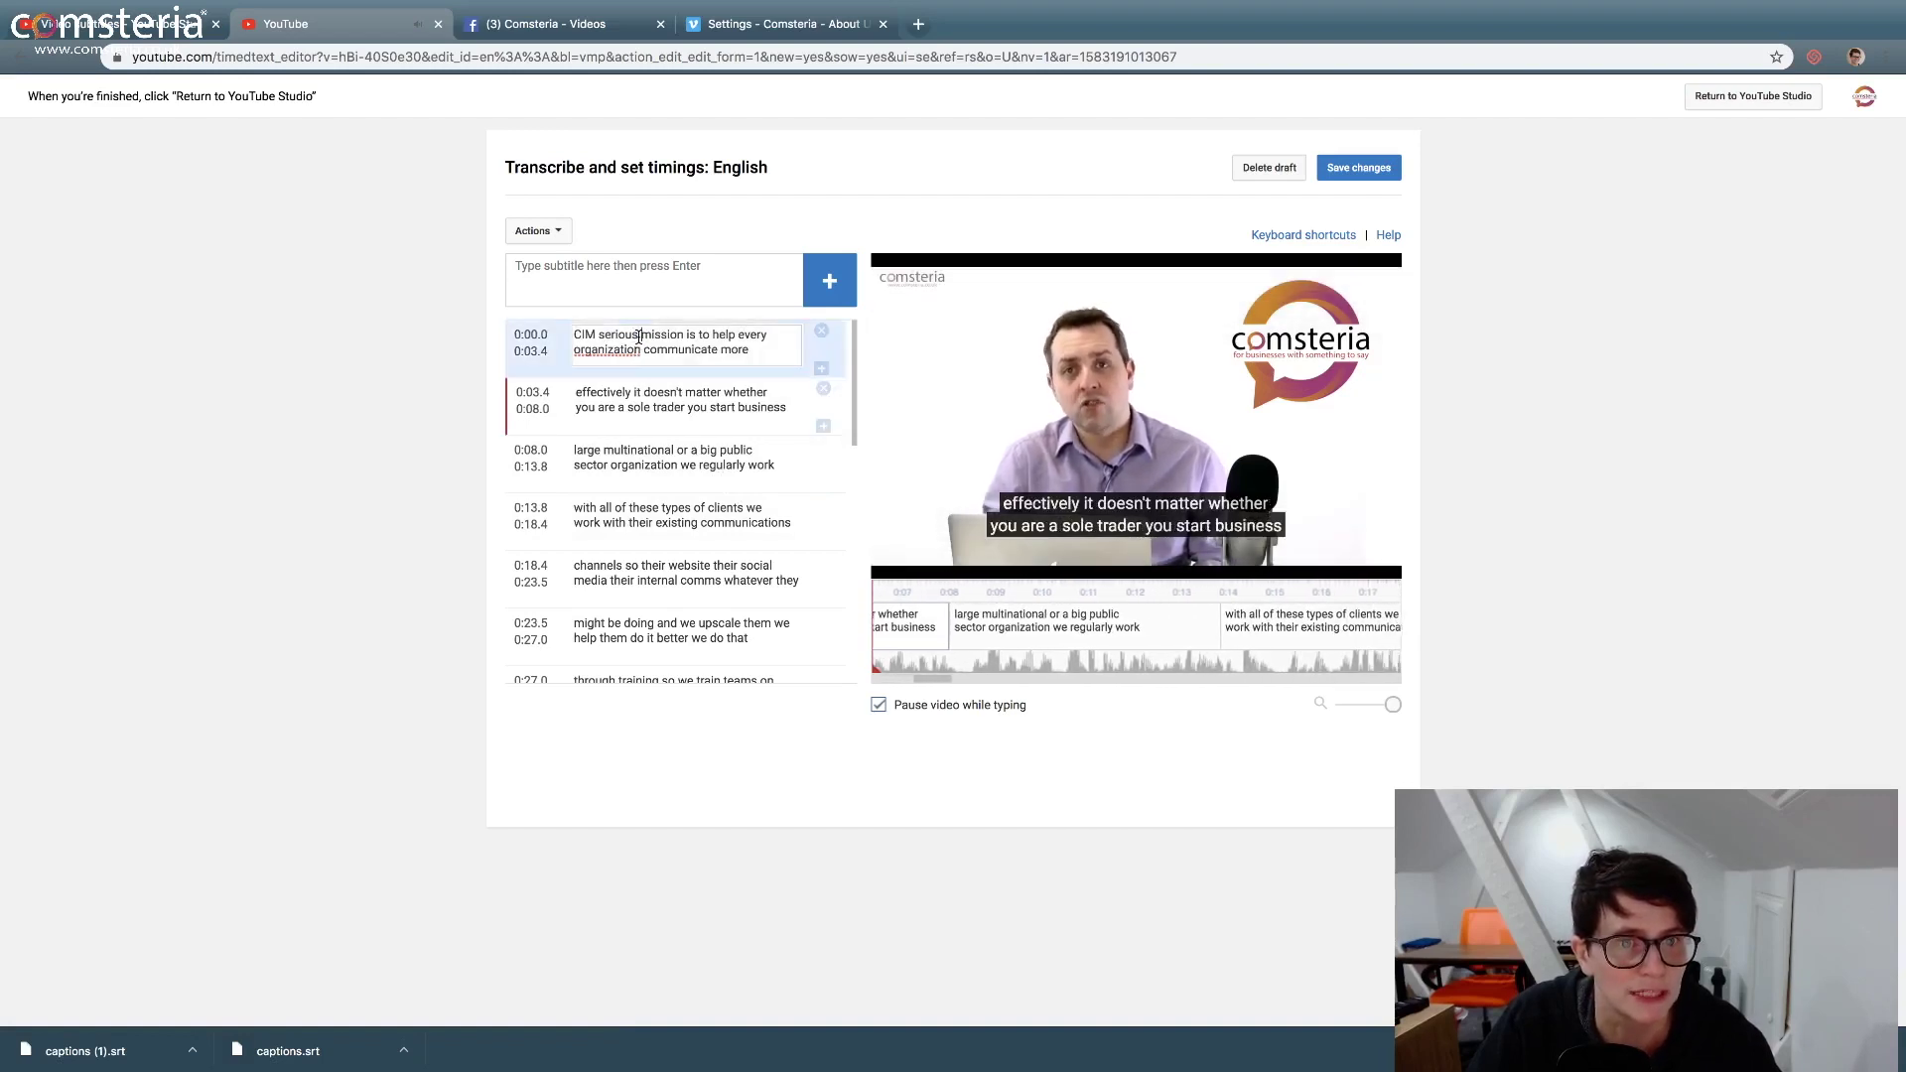
drag(638, 338, 570, 330)
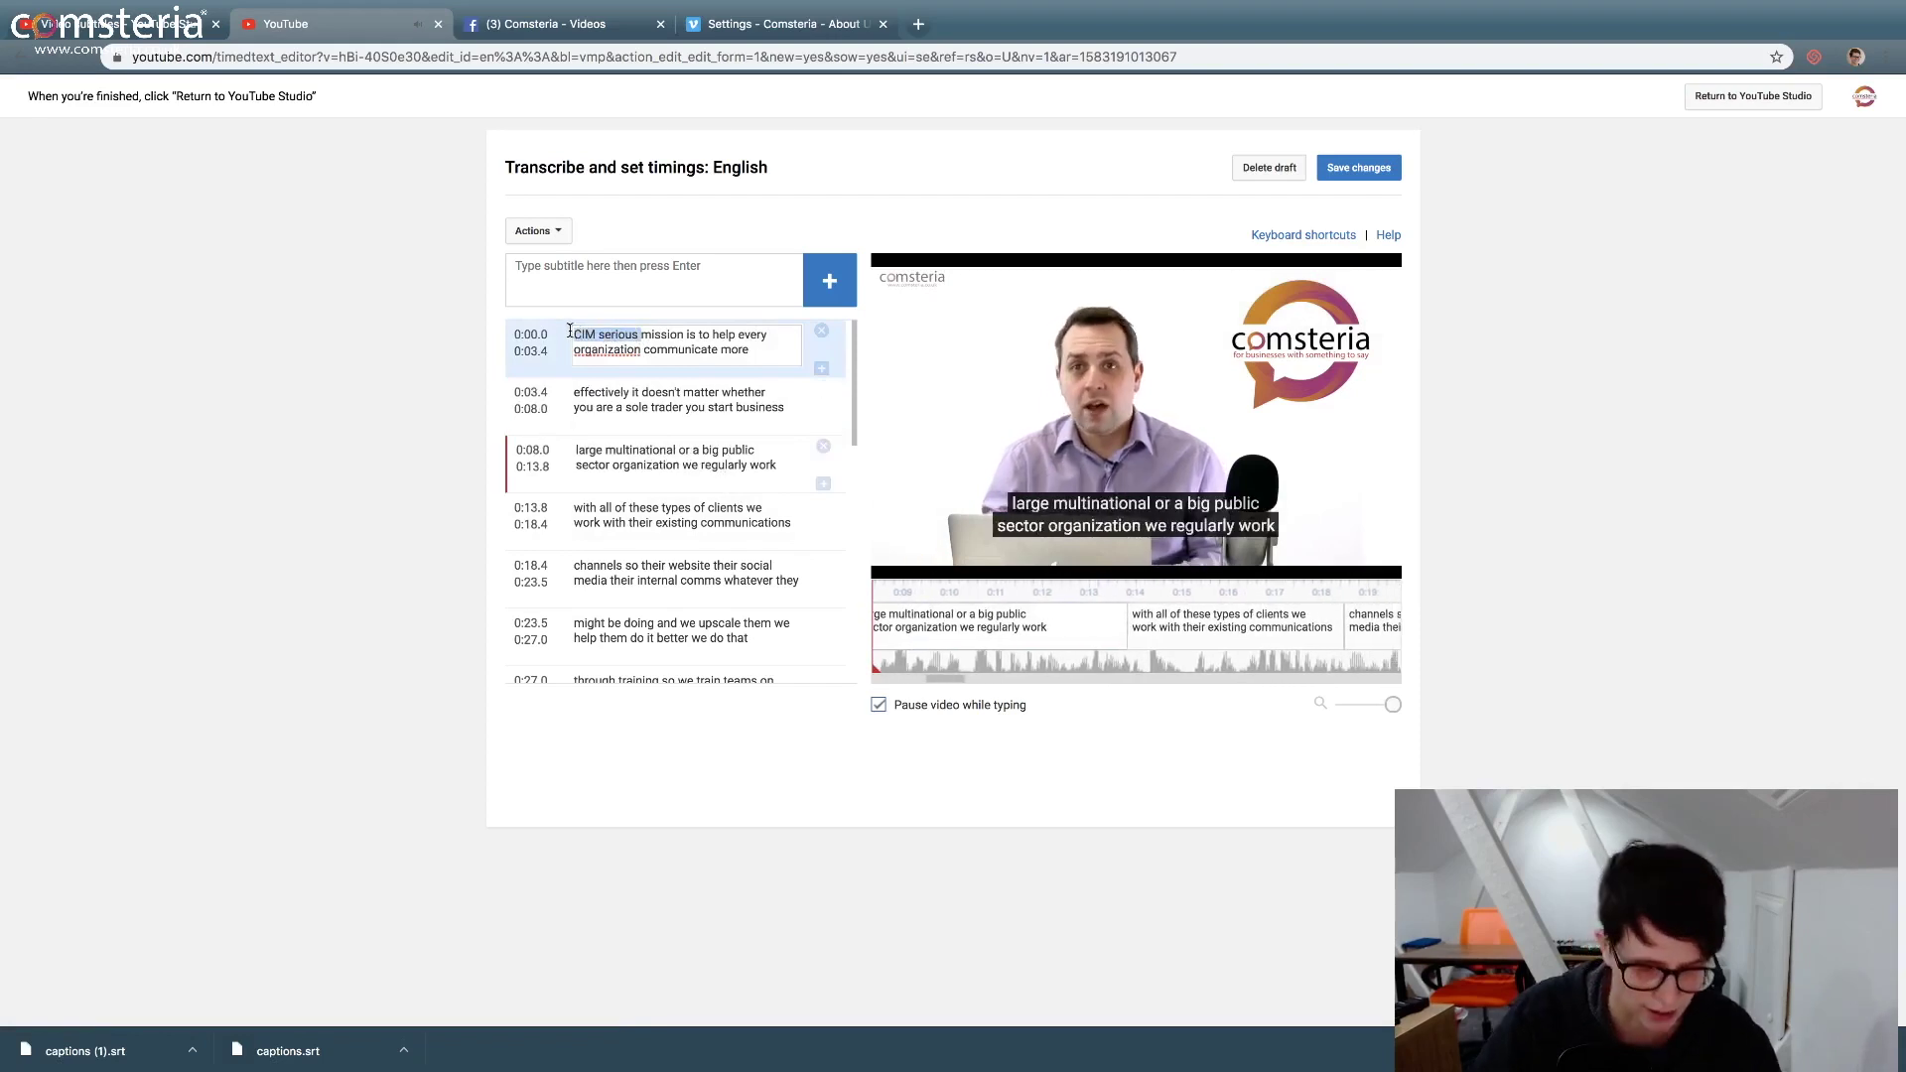
text(Comsteria)
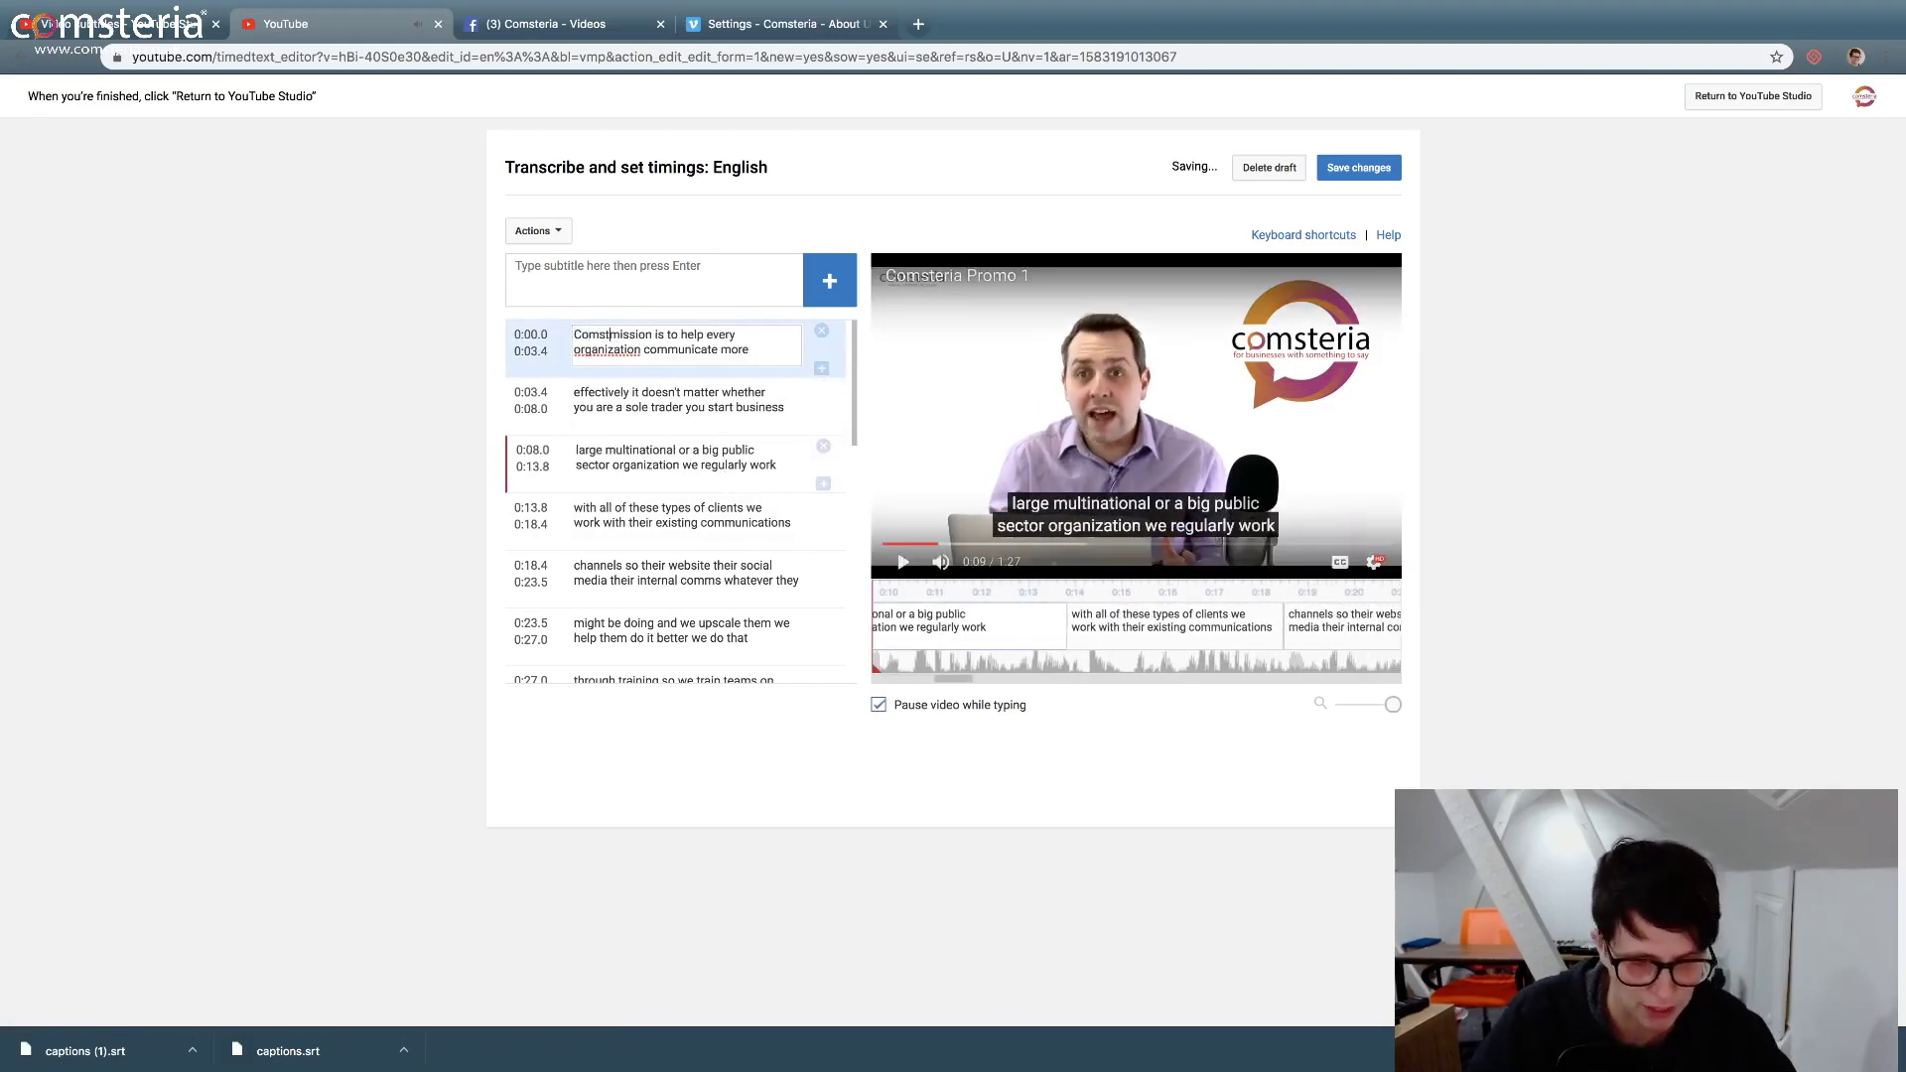
text('s)
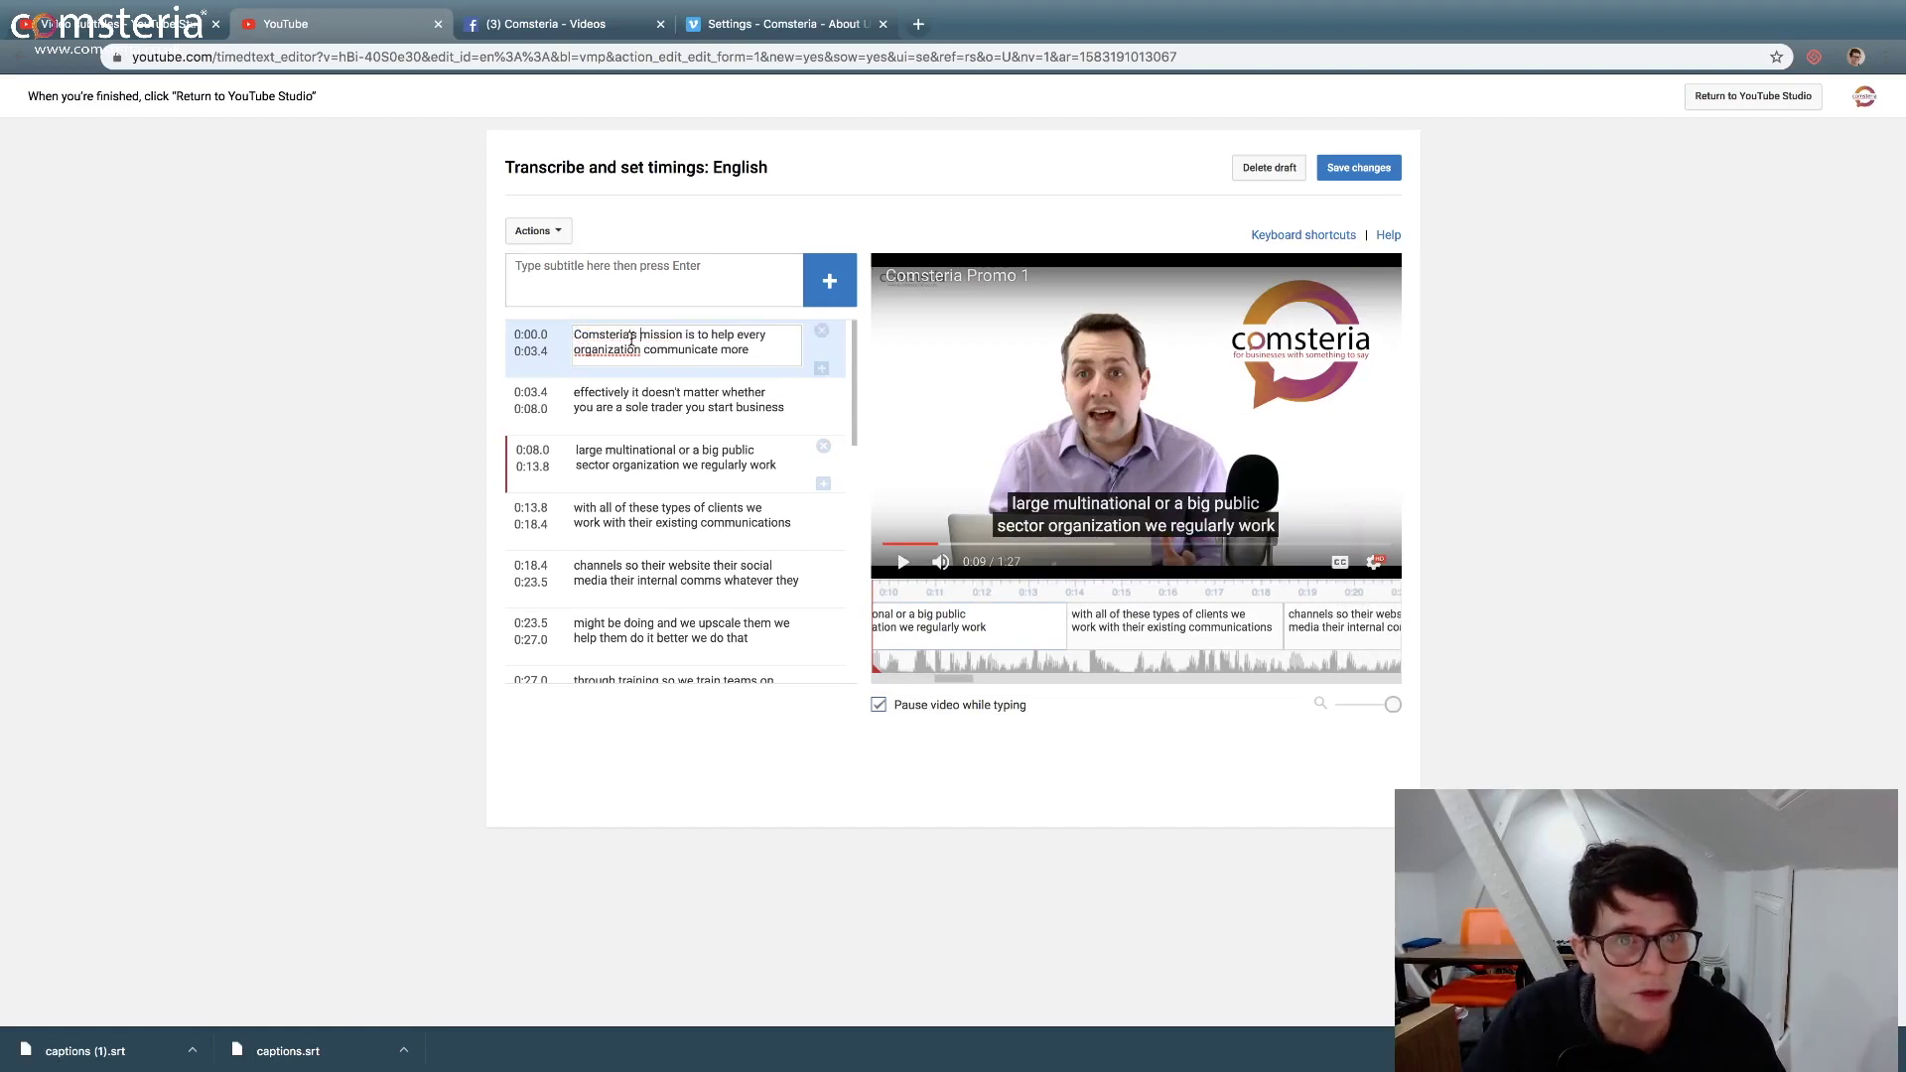
Change "organization" to "organisation" in the first subtitle line and play the video to check the caption
click(905, 564)
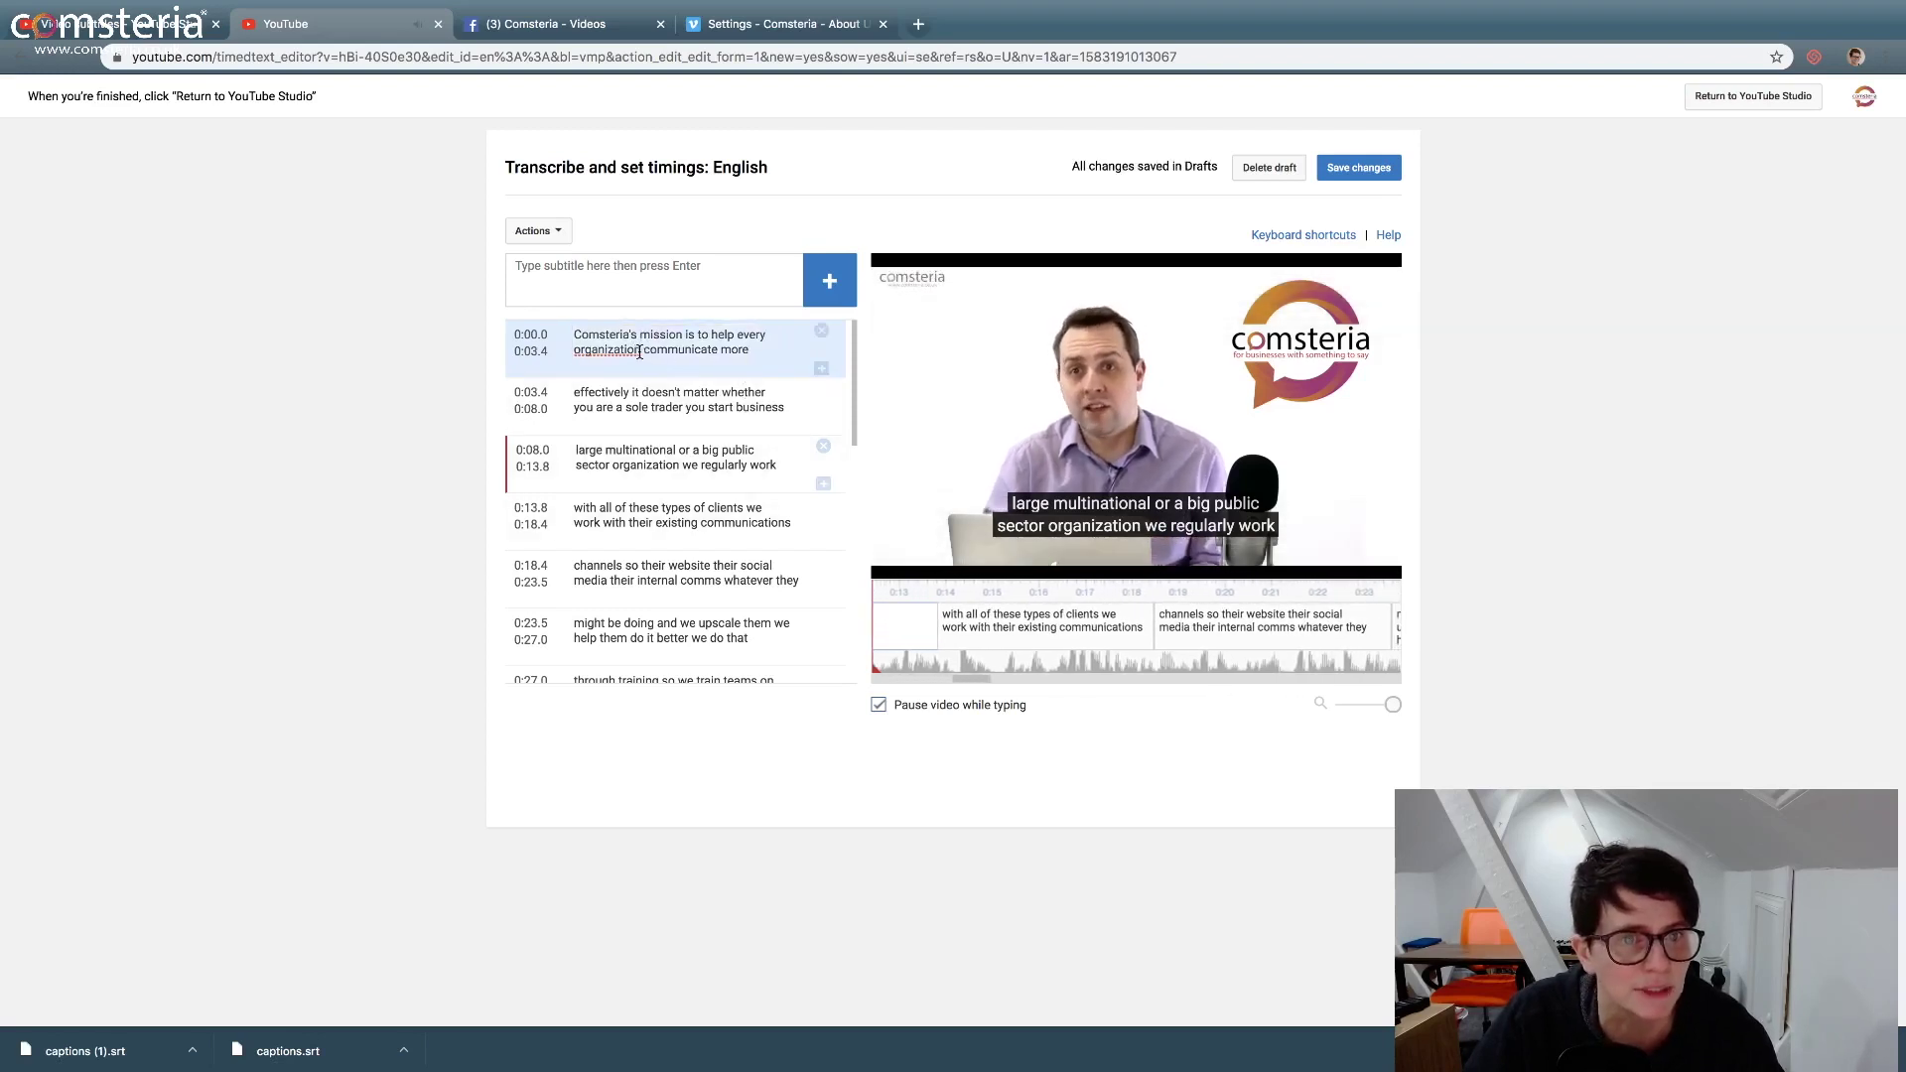
drag(639, 351, 614, 352)
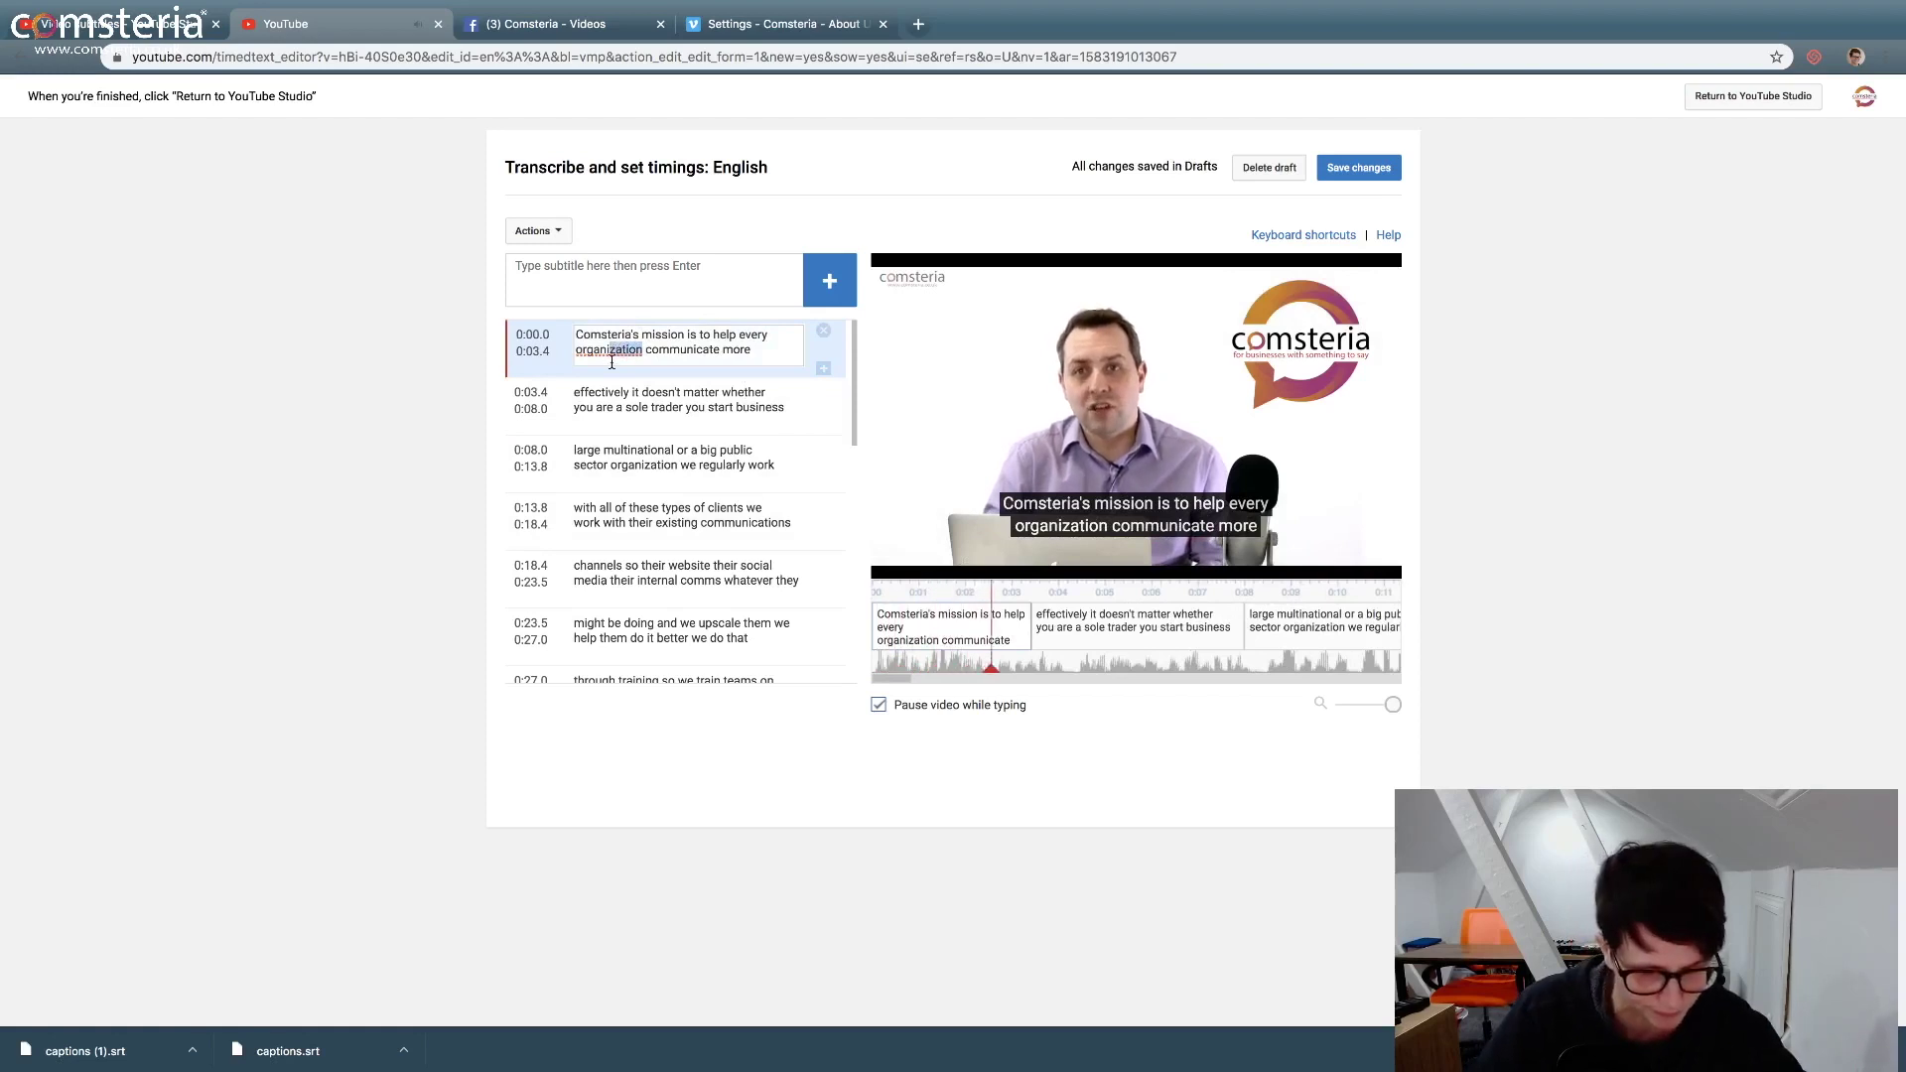
text(sation)
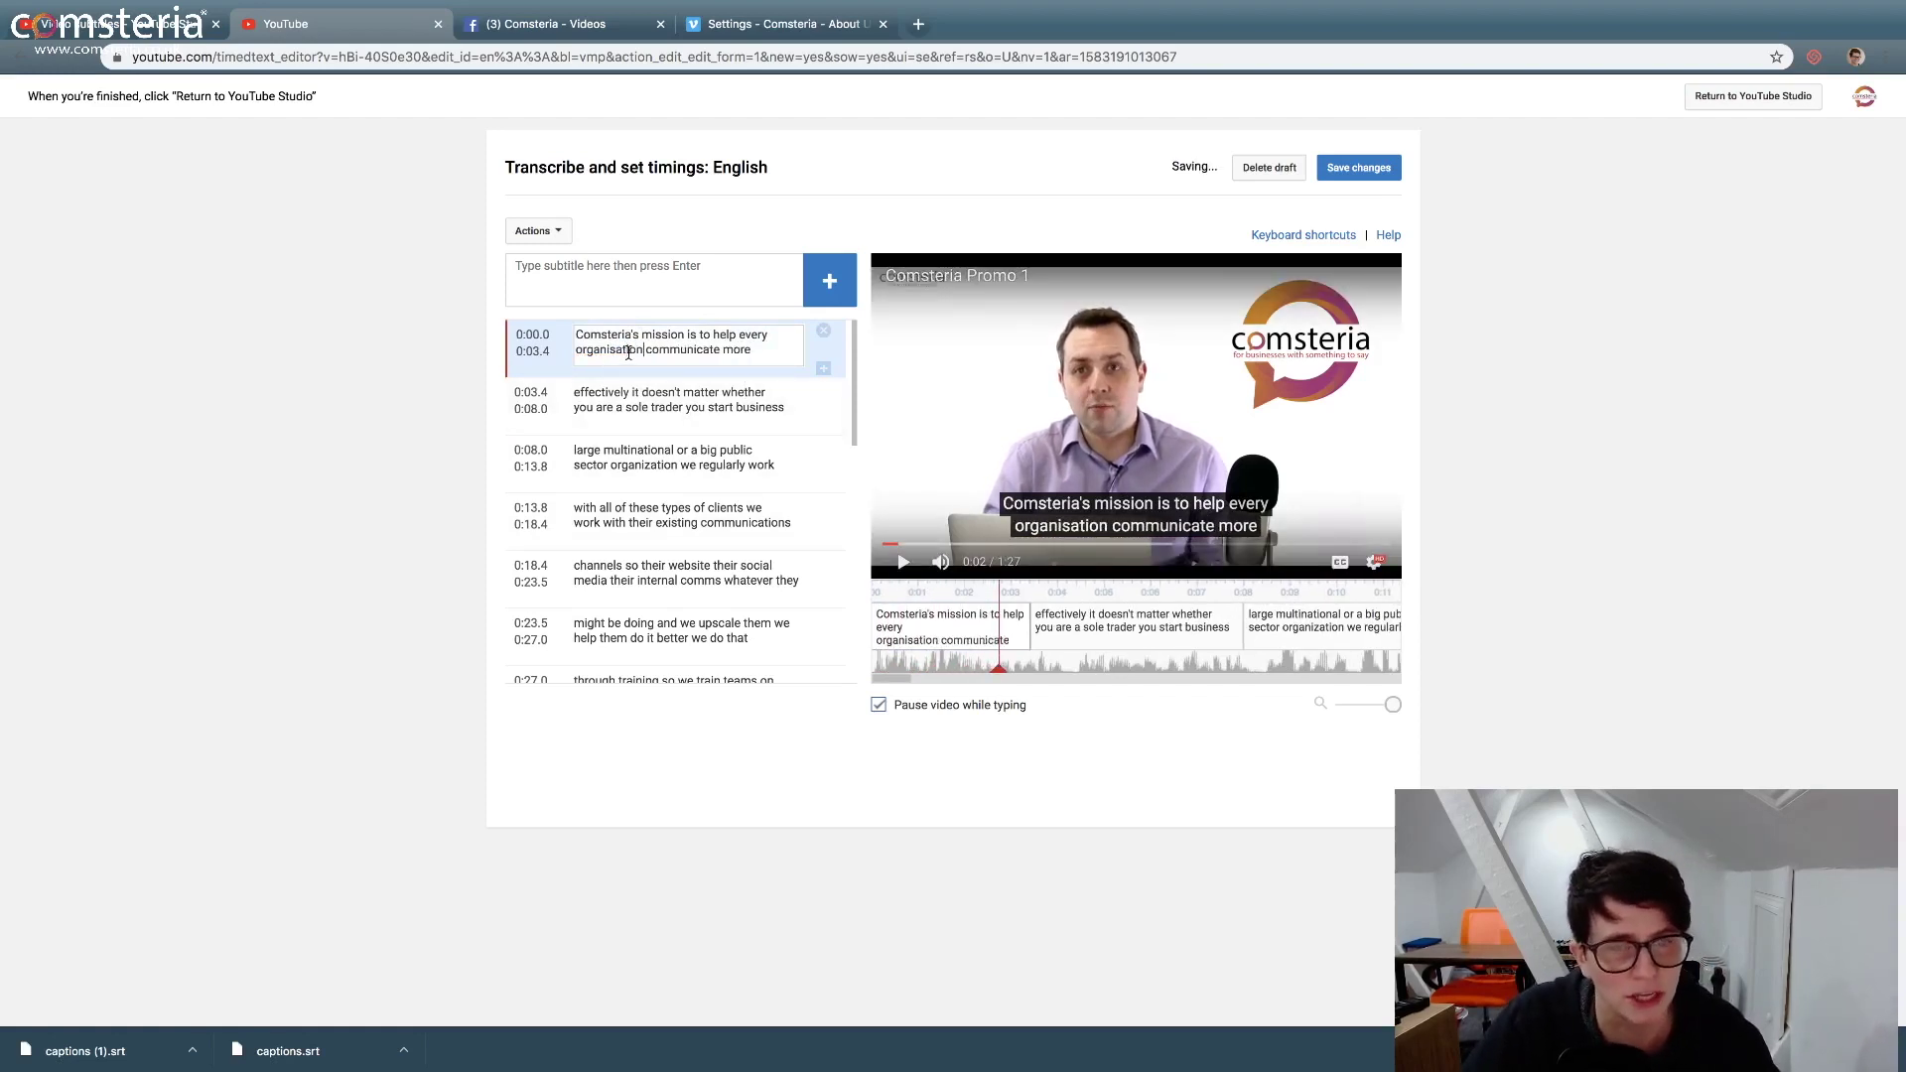
click(903, 573)
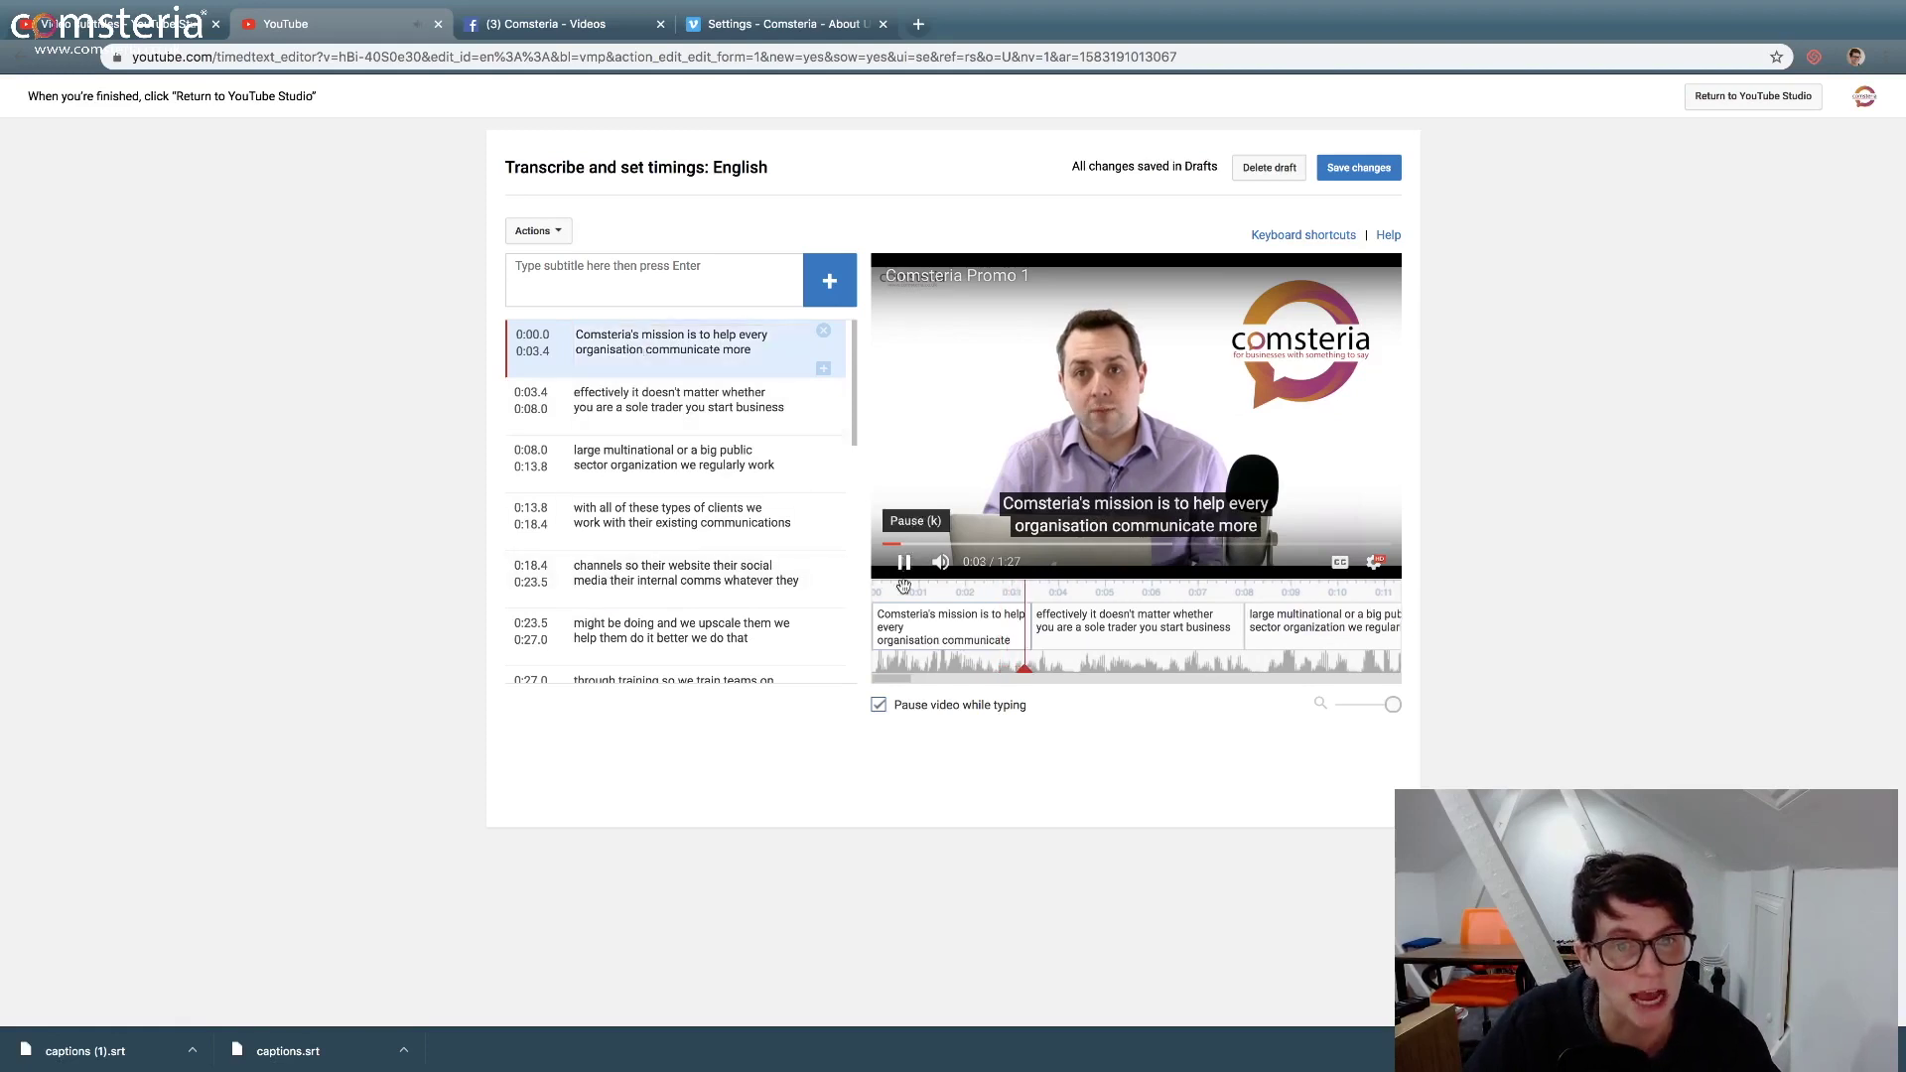
click(904, 567)
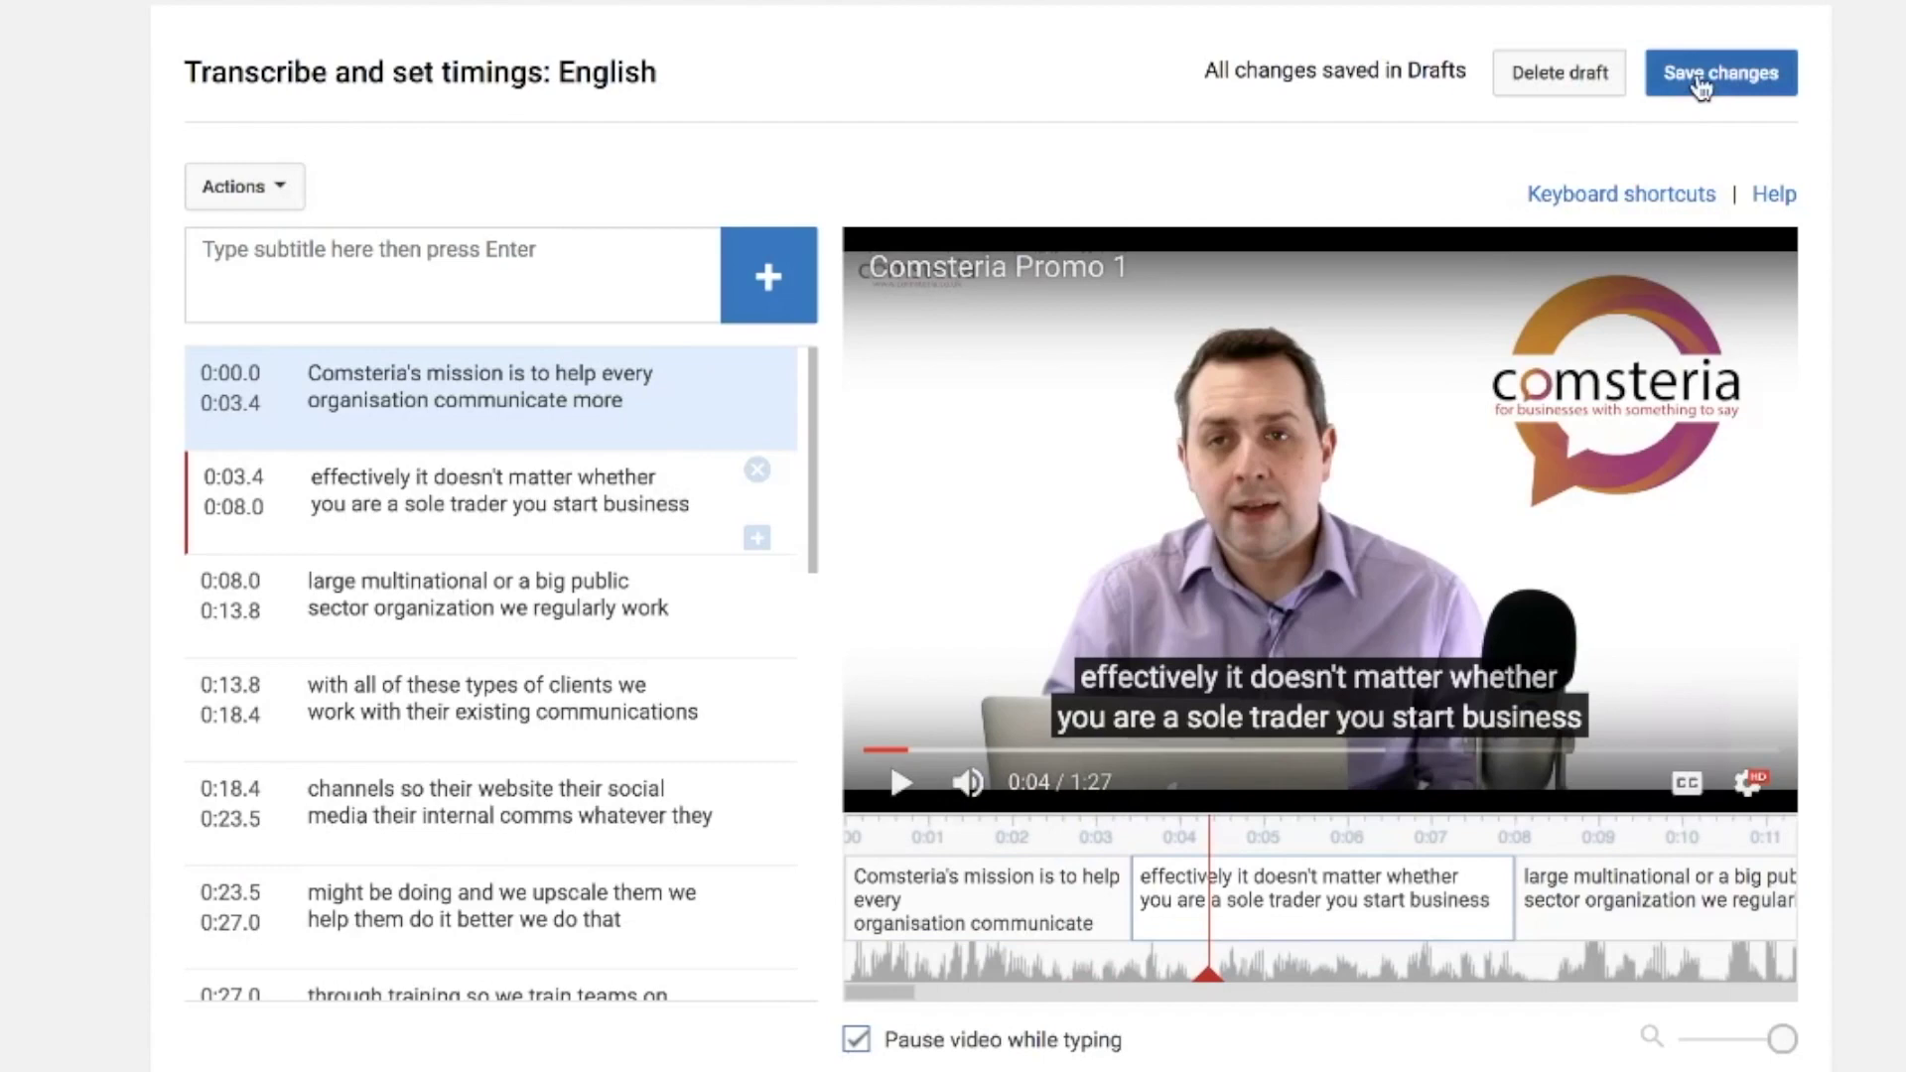
Save the subtitle changes and publish them, overwriting the existing English subtitles
click(1701, 85)
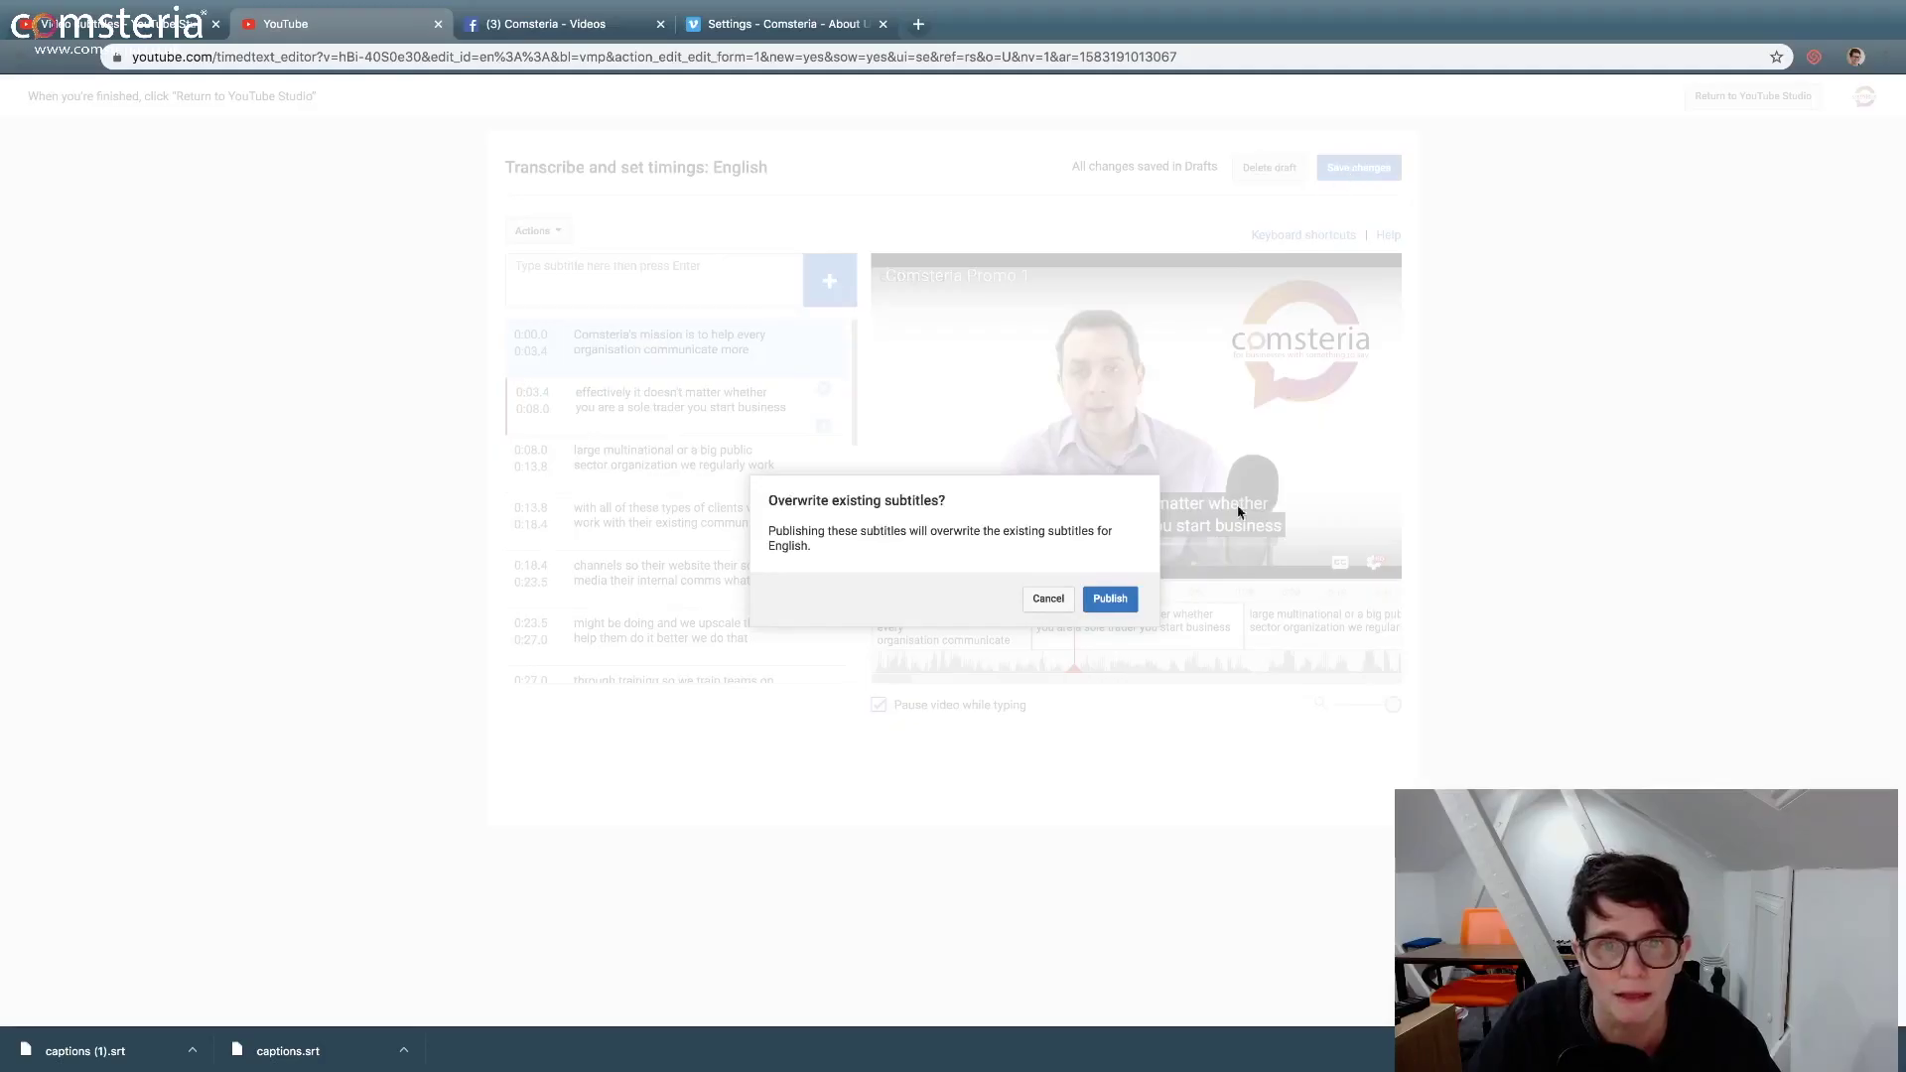
click(1113, 600)
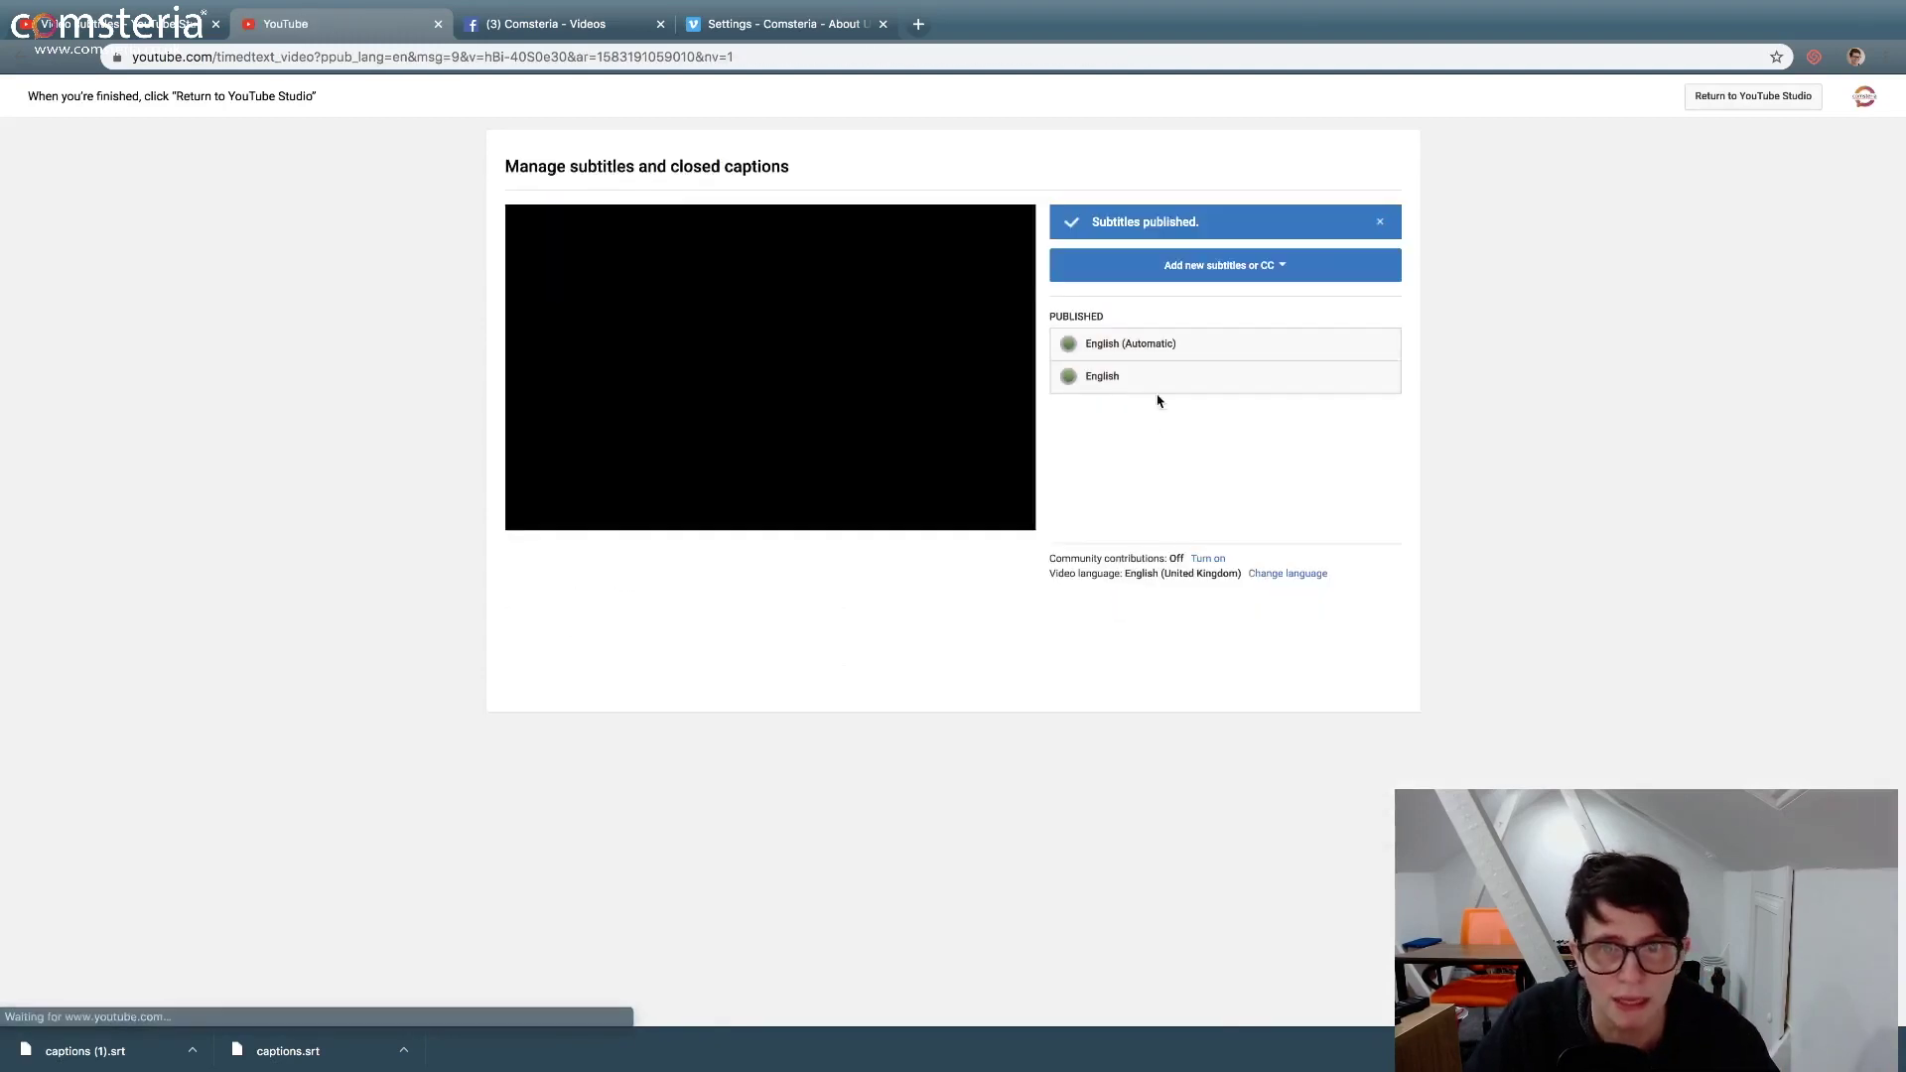
click(1020, 478)
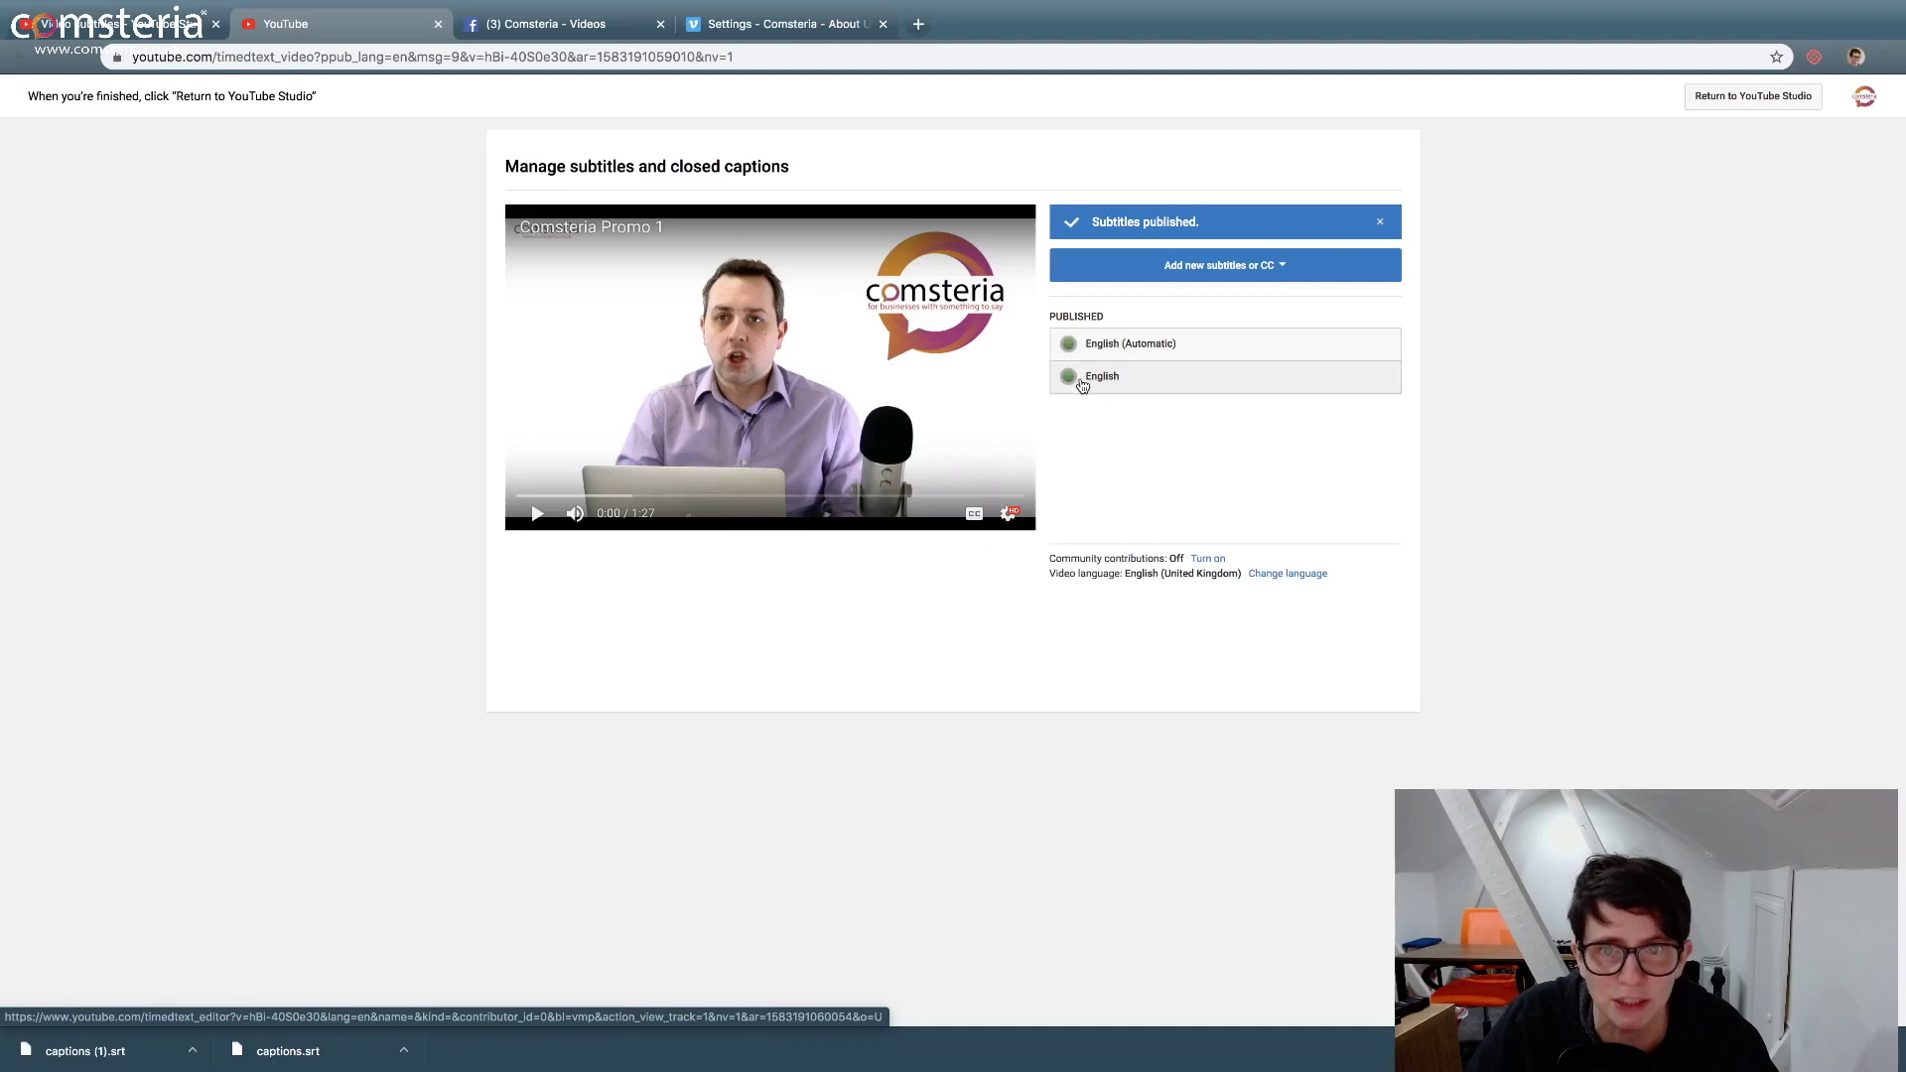
Open the published English subtitle track and download it in .srt format
click(1080, 385)
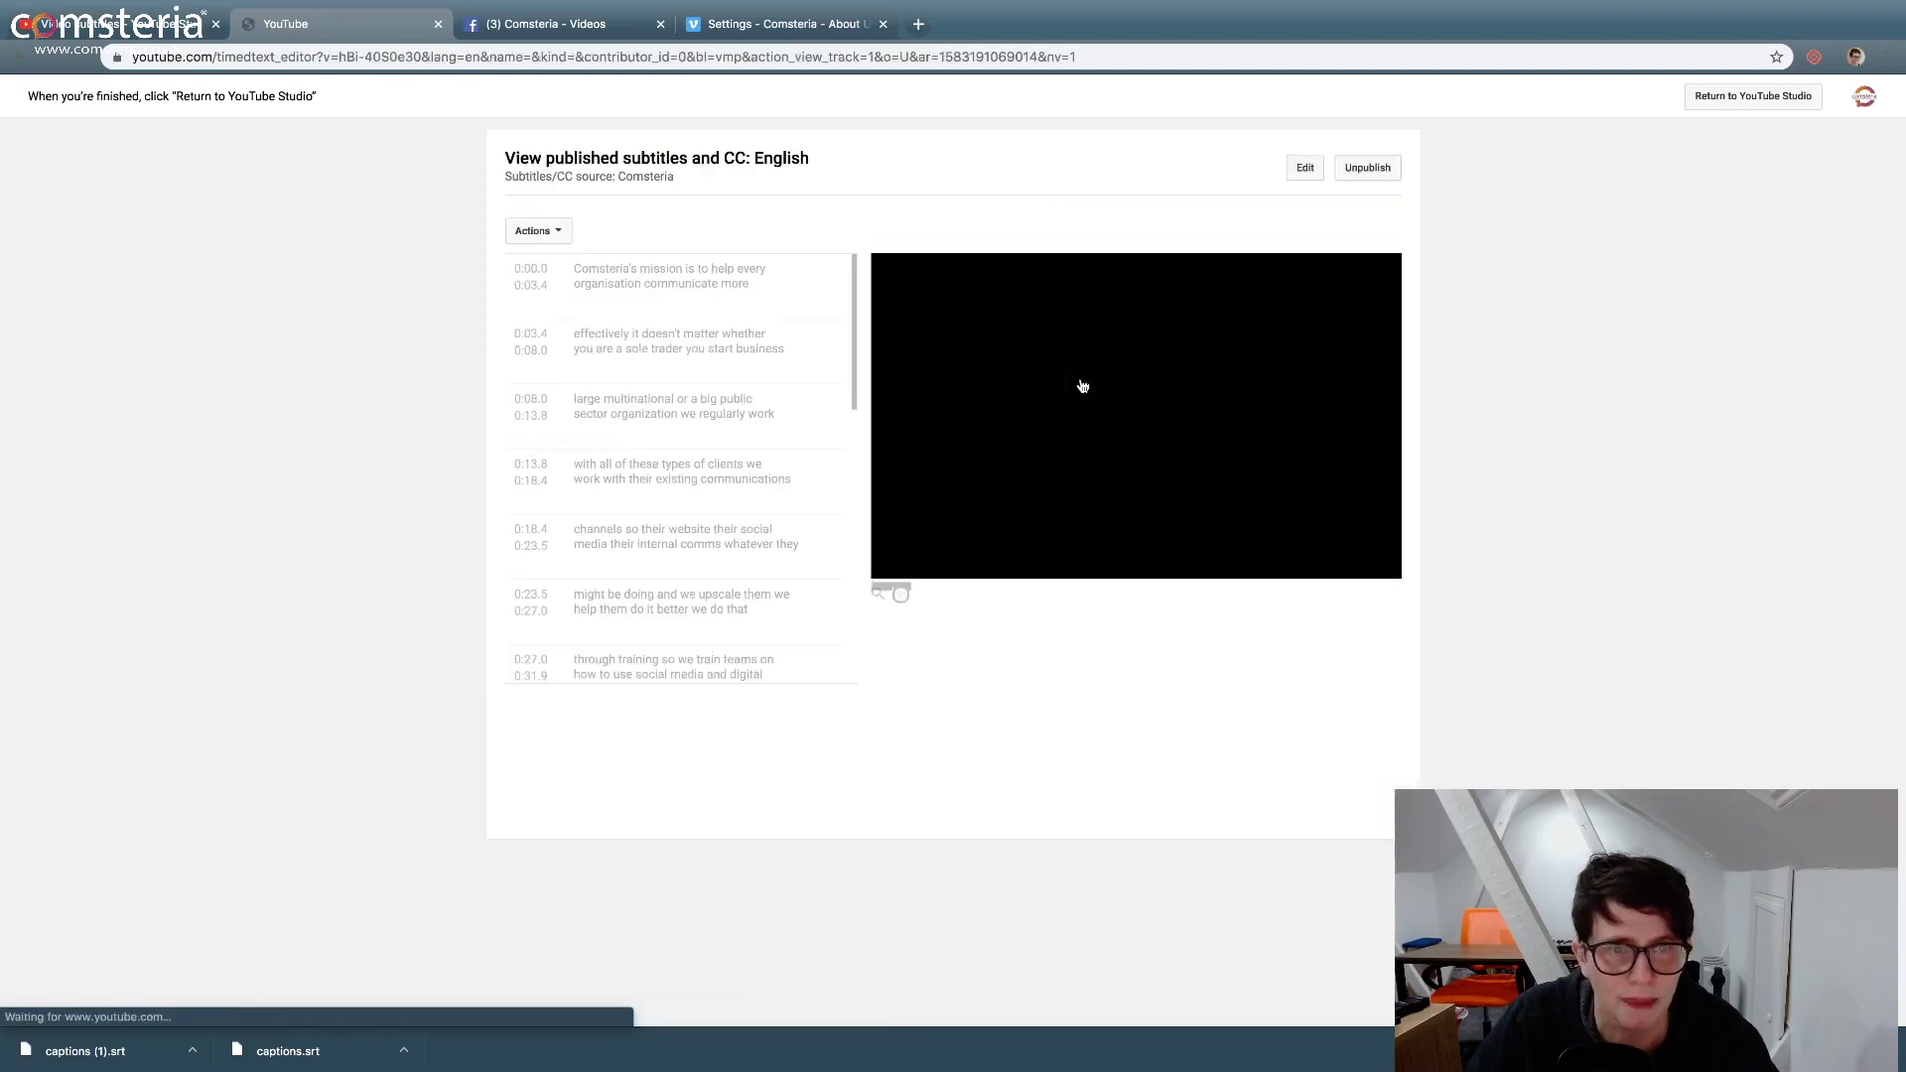
click(559, 231)
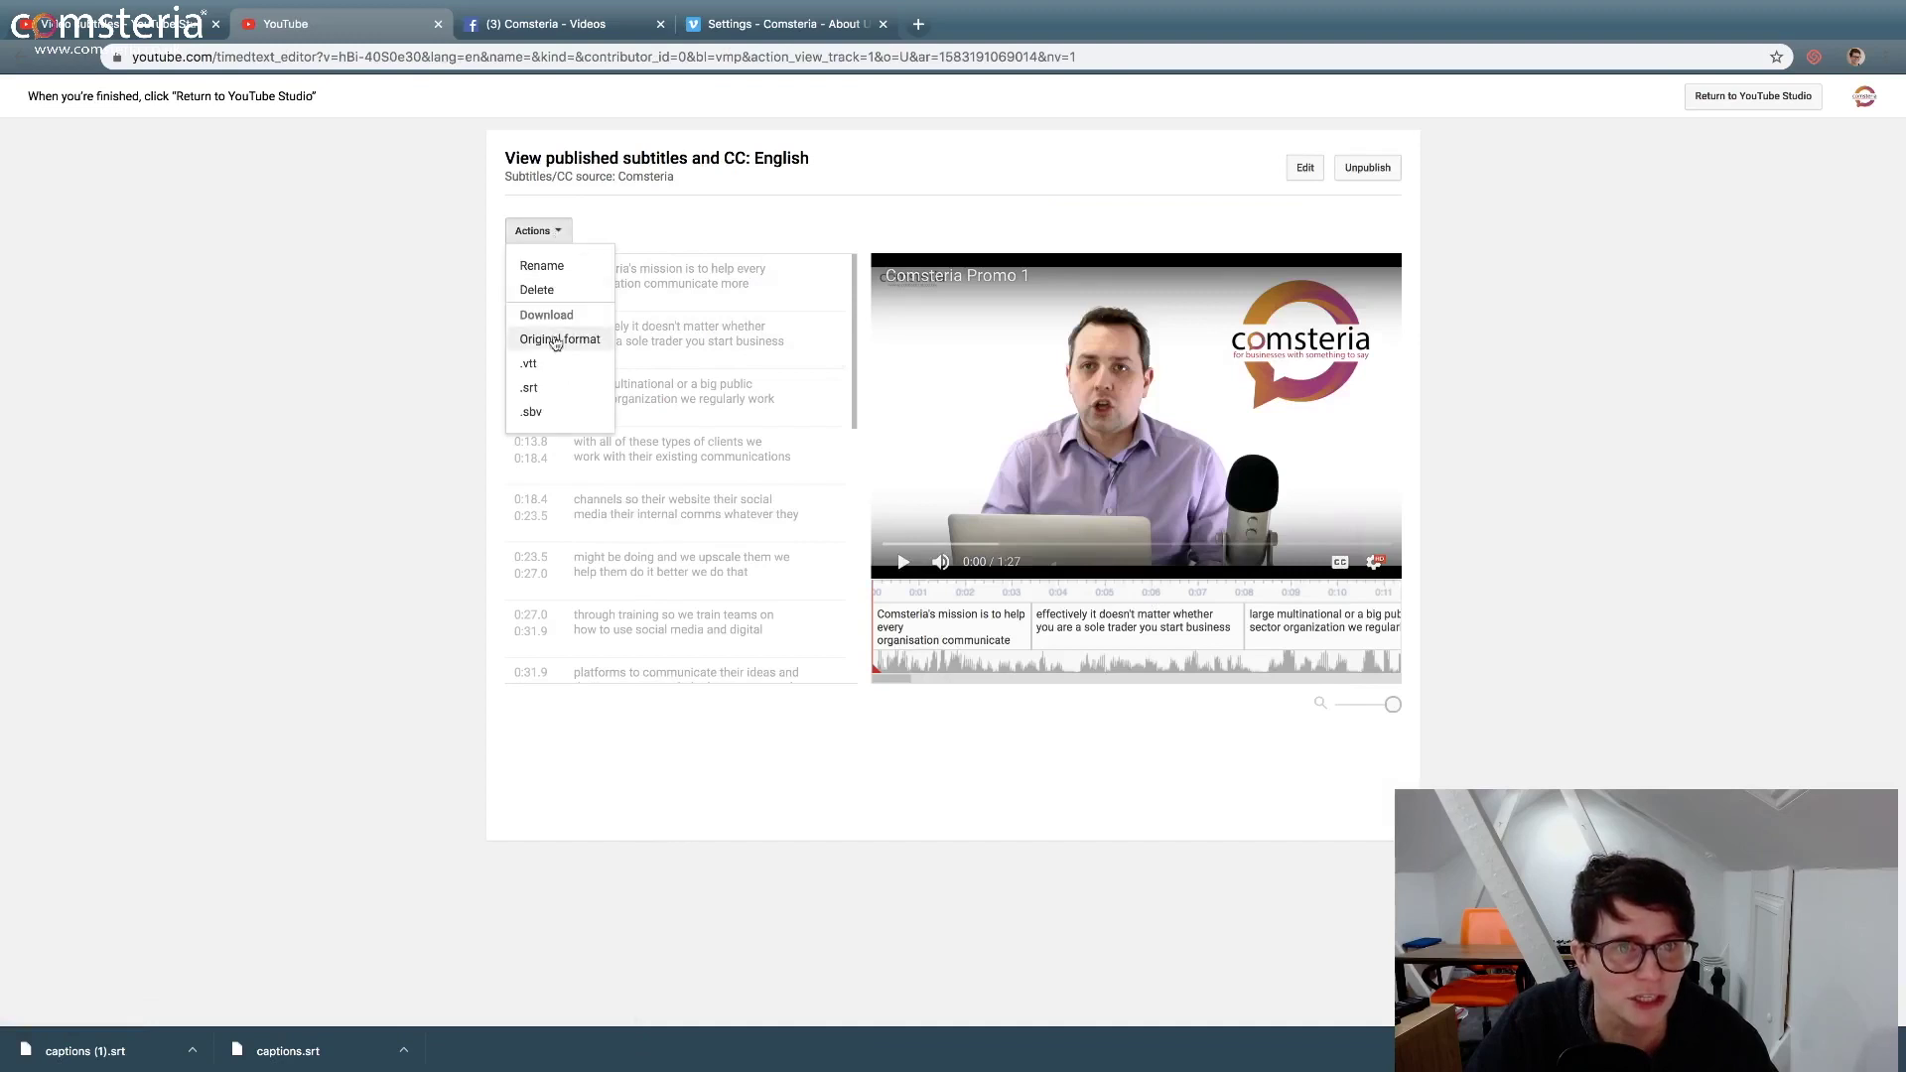
click(532, 388)
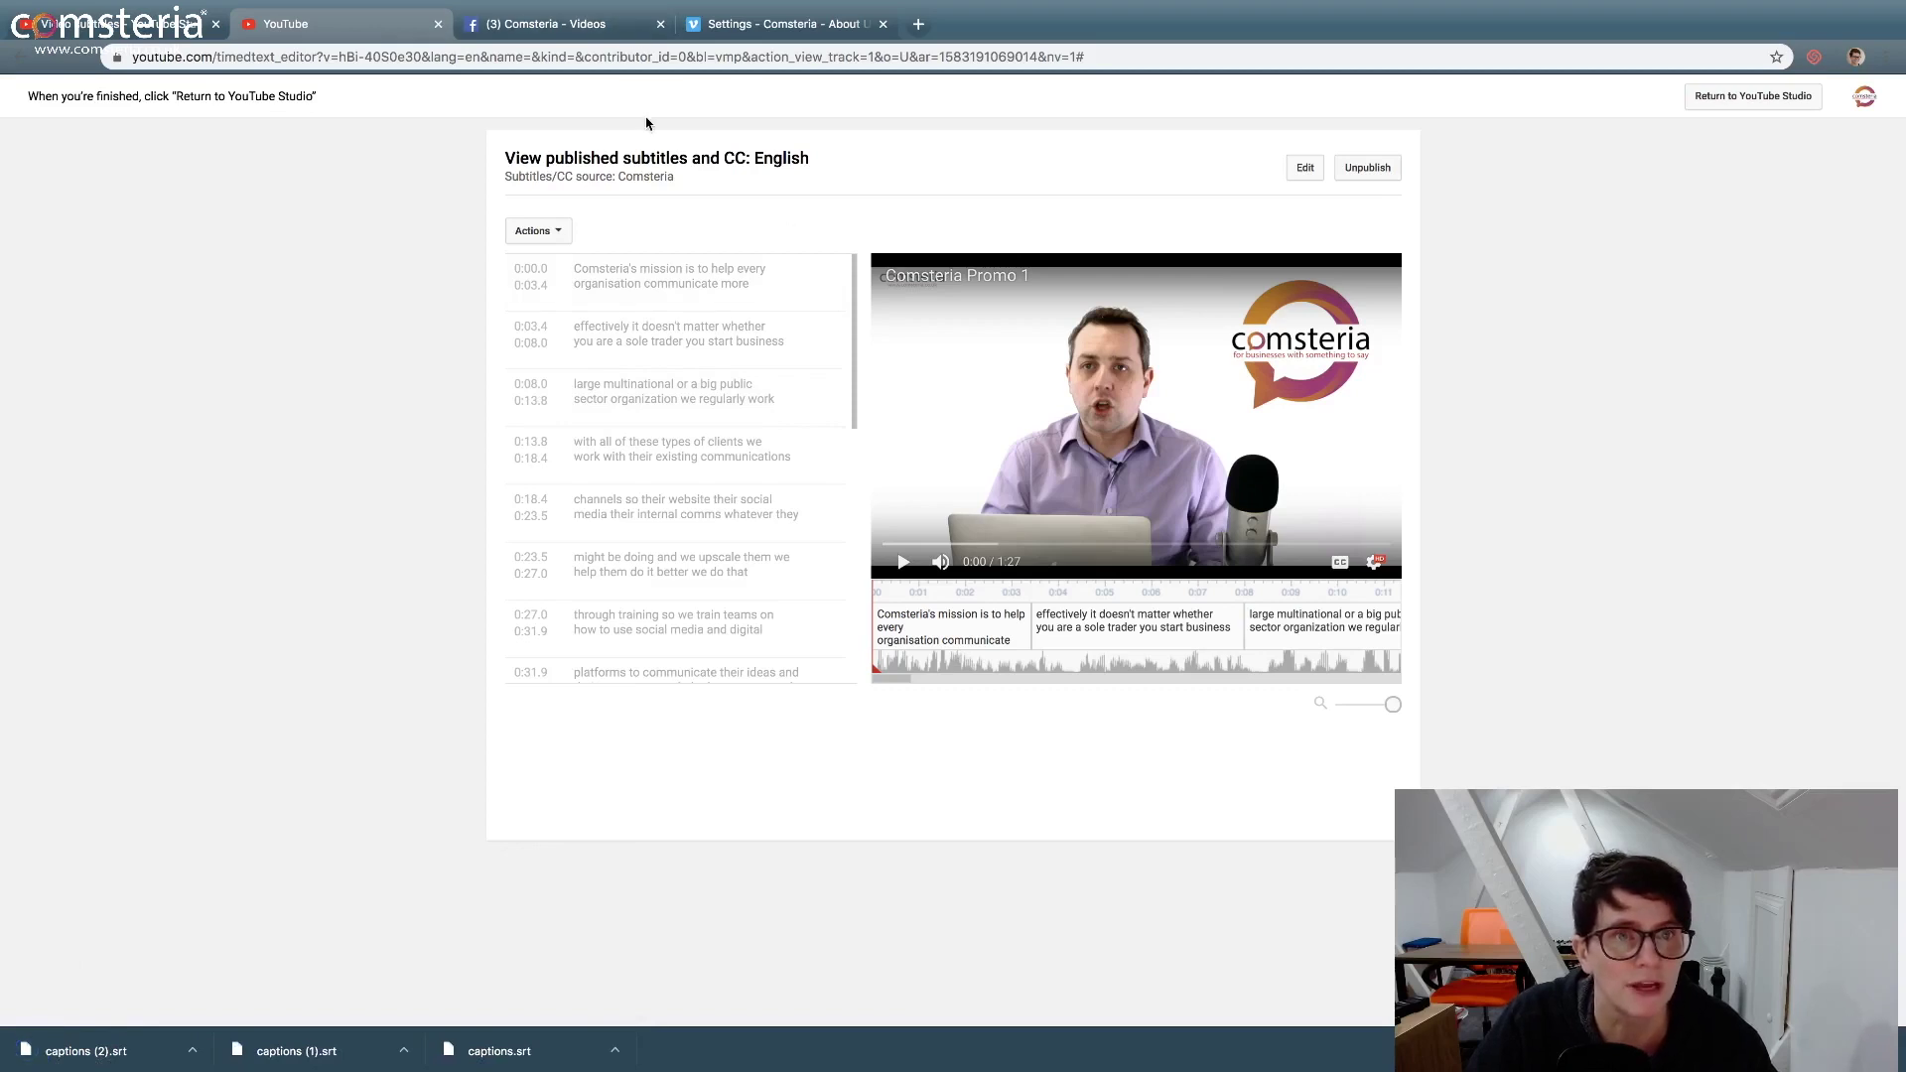
Switch to the Comsteria - About Us video on Vimeo and go to the Subtitles section of its distribution settings
click(739, 25)
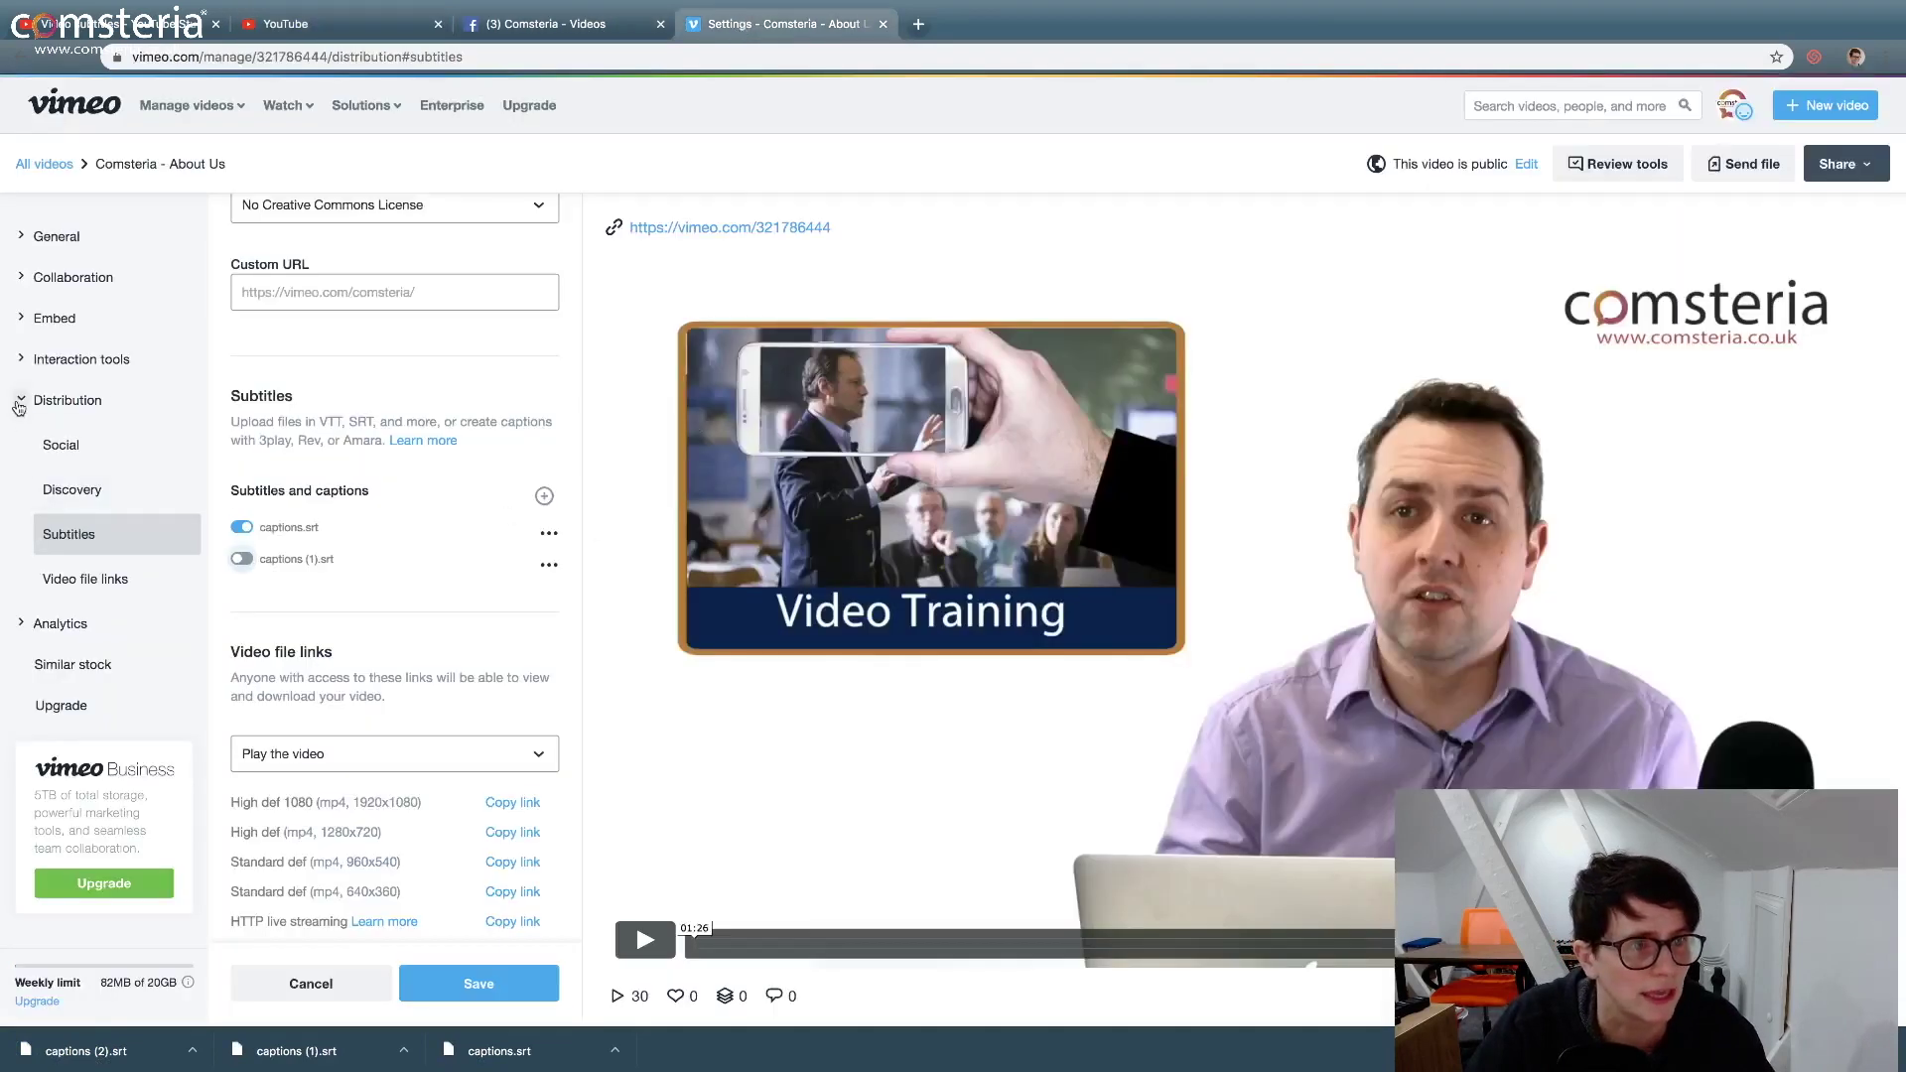
click(67, 400)
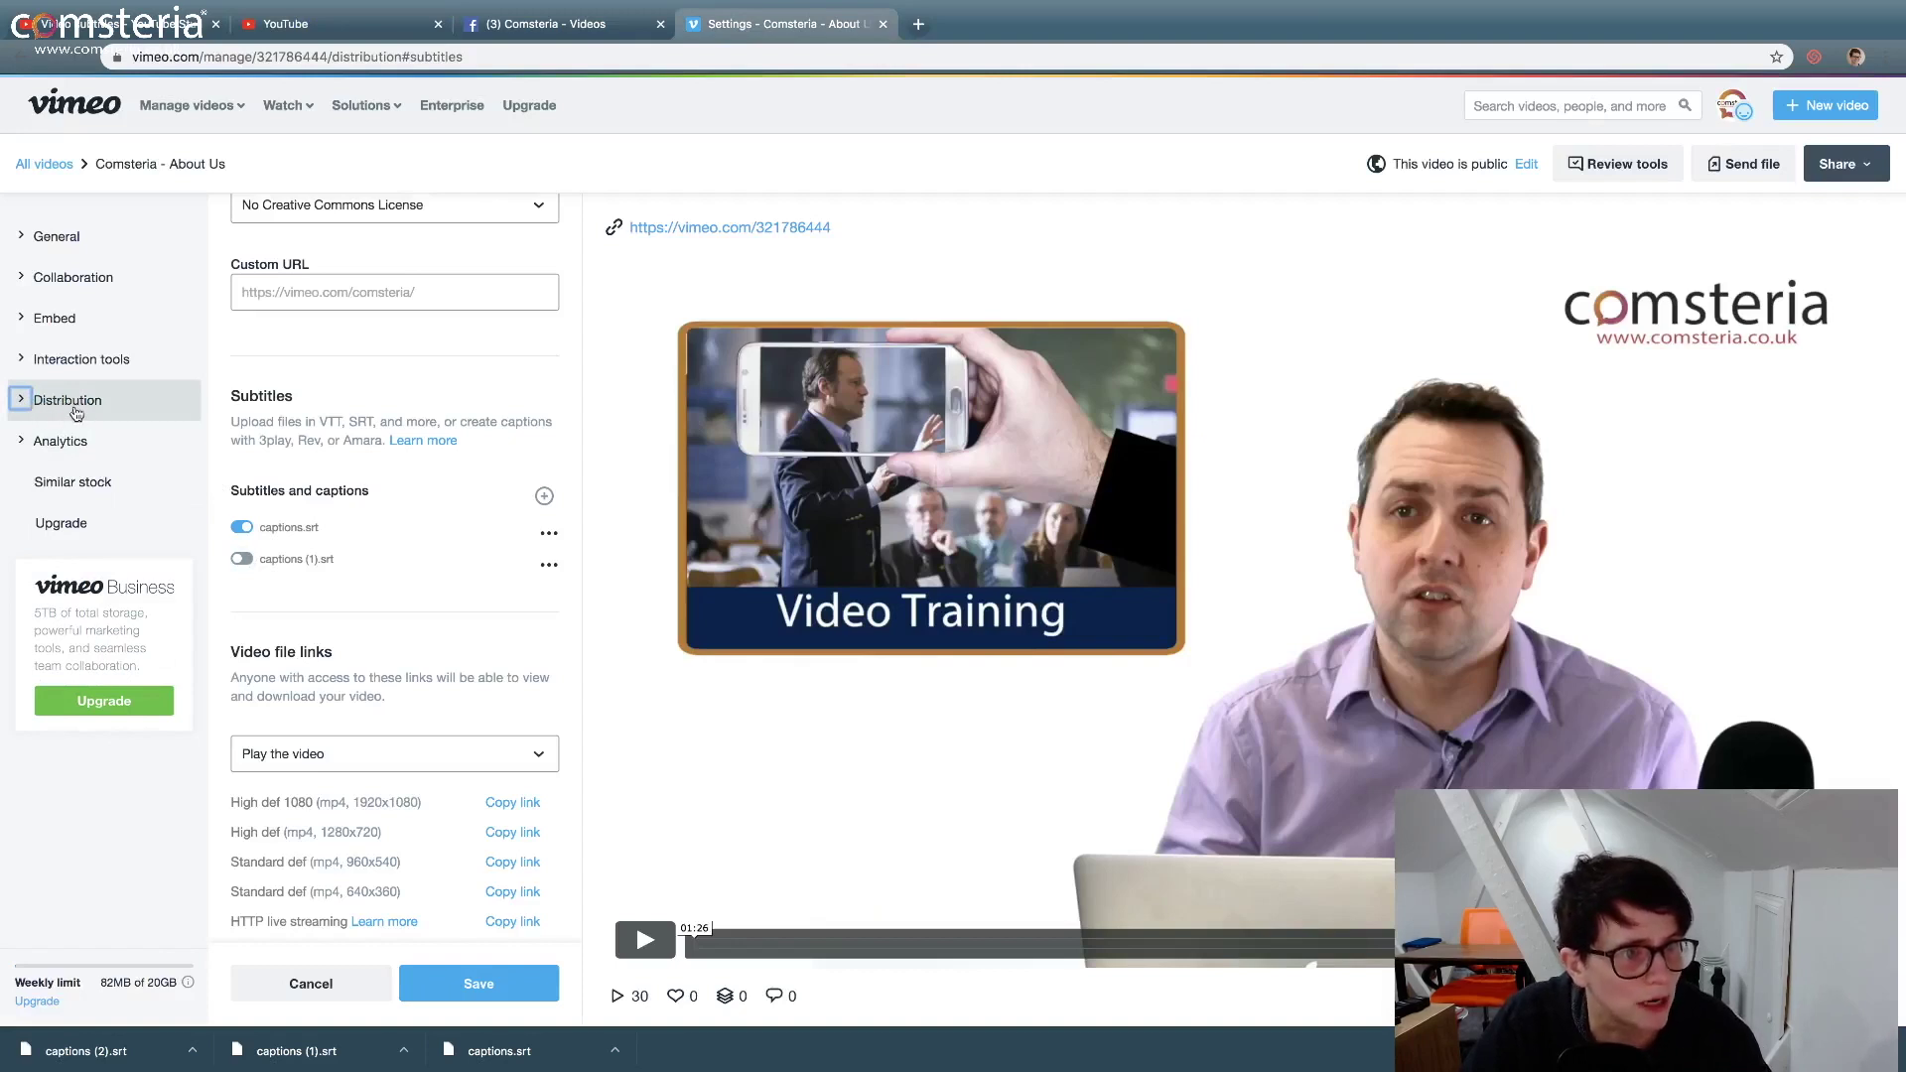
click(39, 416)
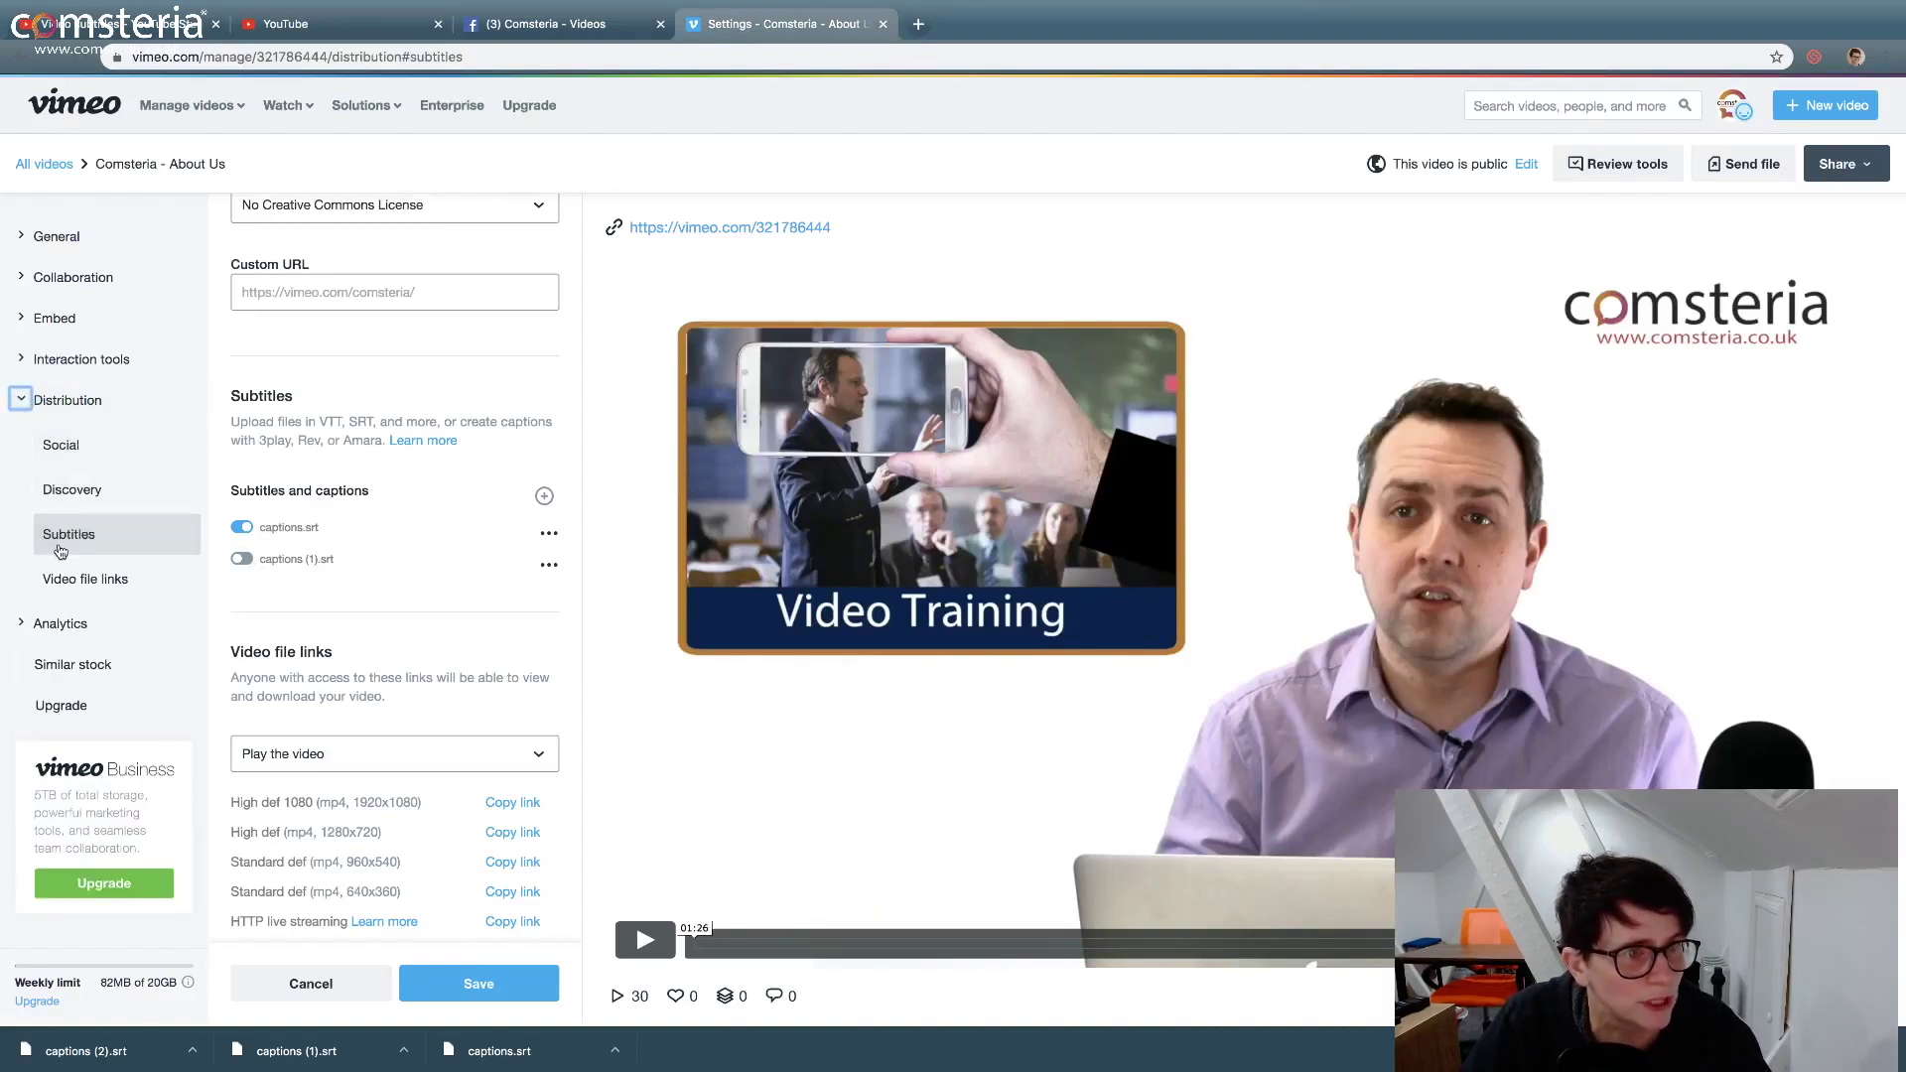
scroll(404, 531, down, 1)
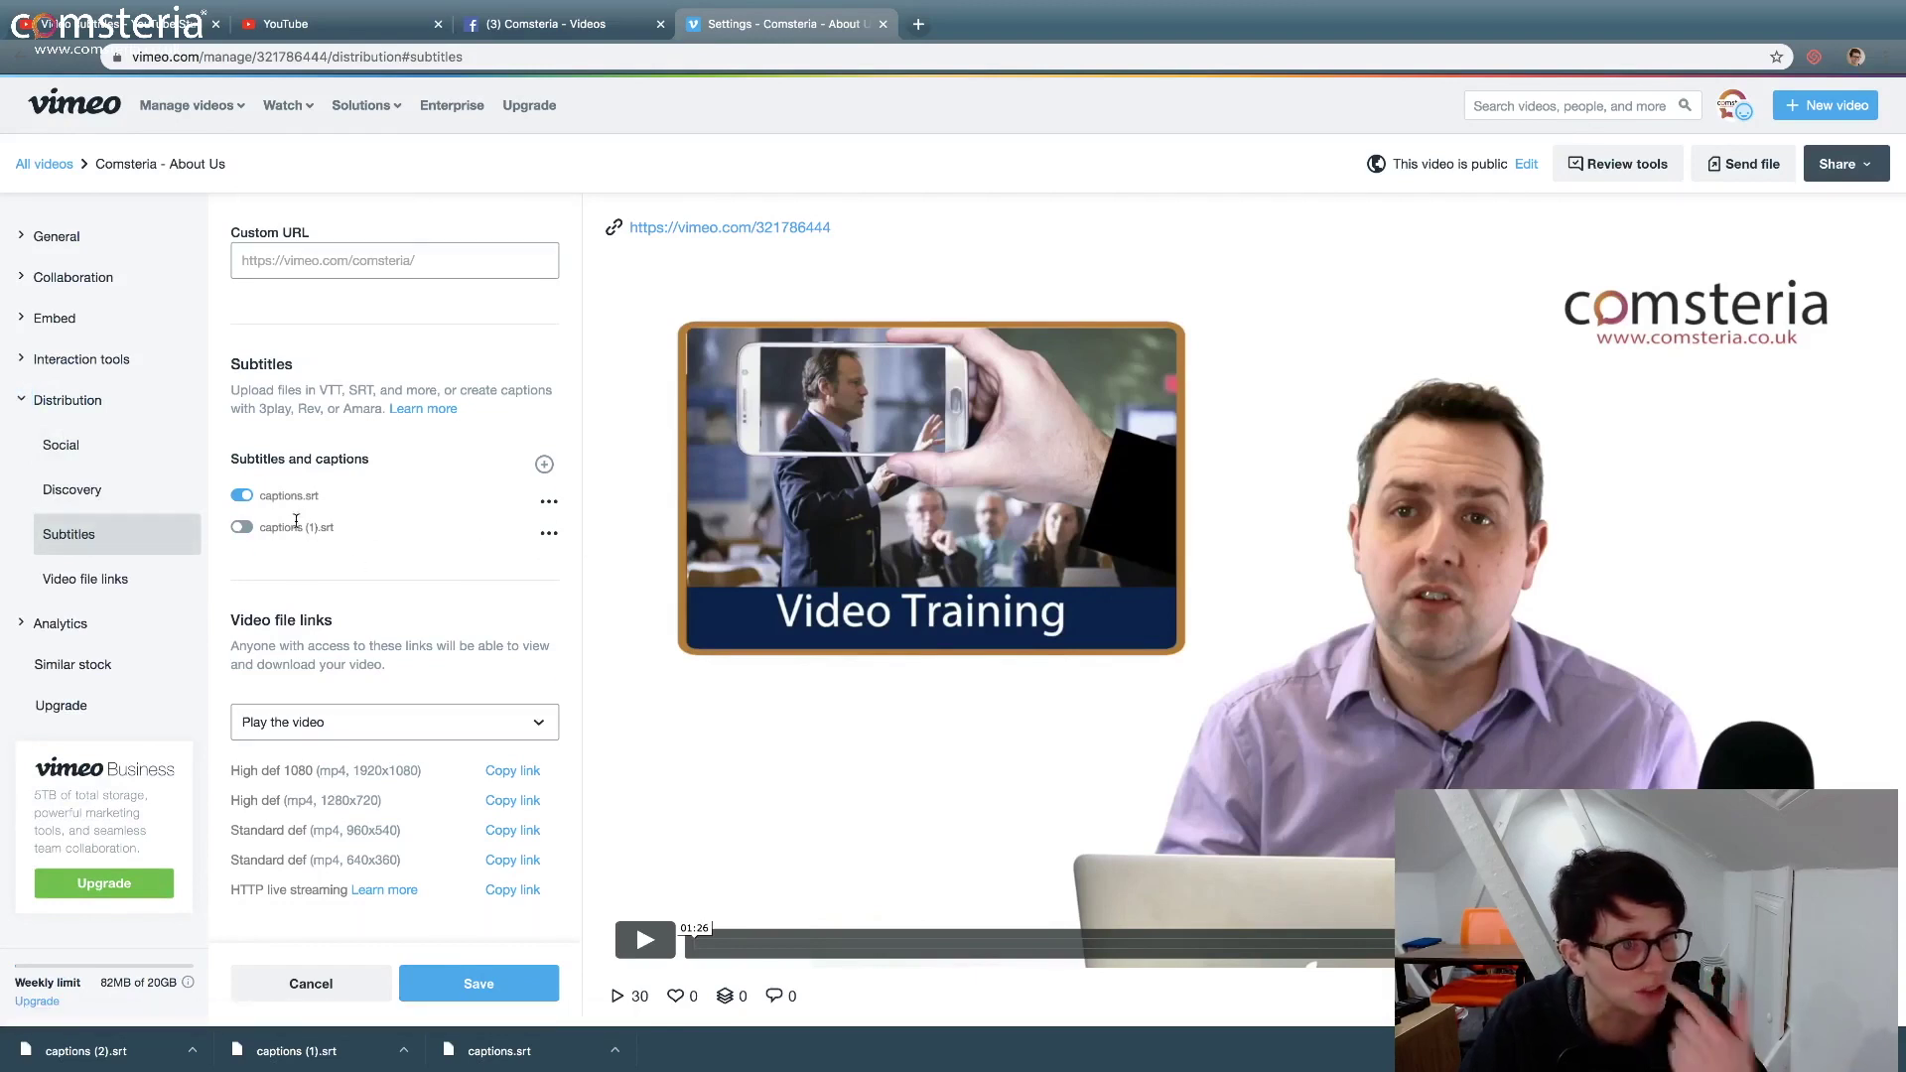
Add a new text track with the language English and the type Captions
click(544, 466)
click(517, 531)
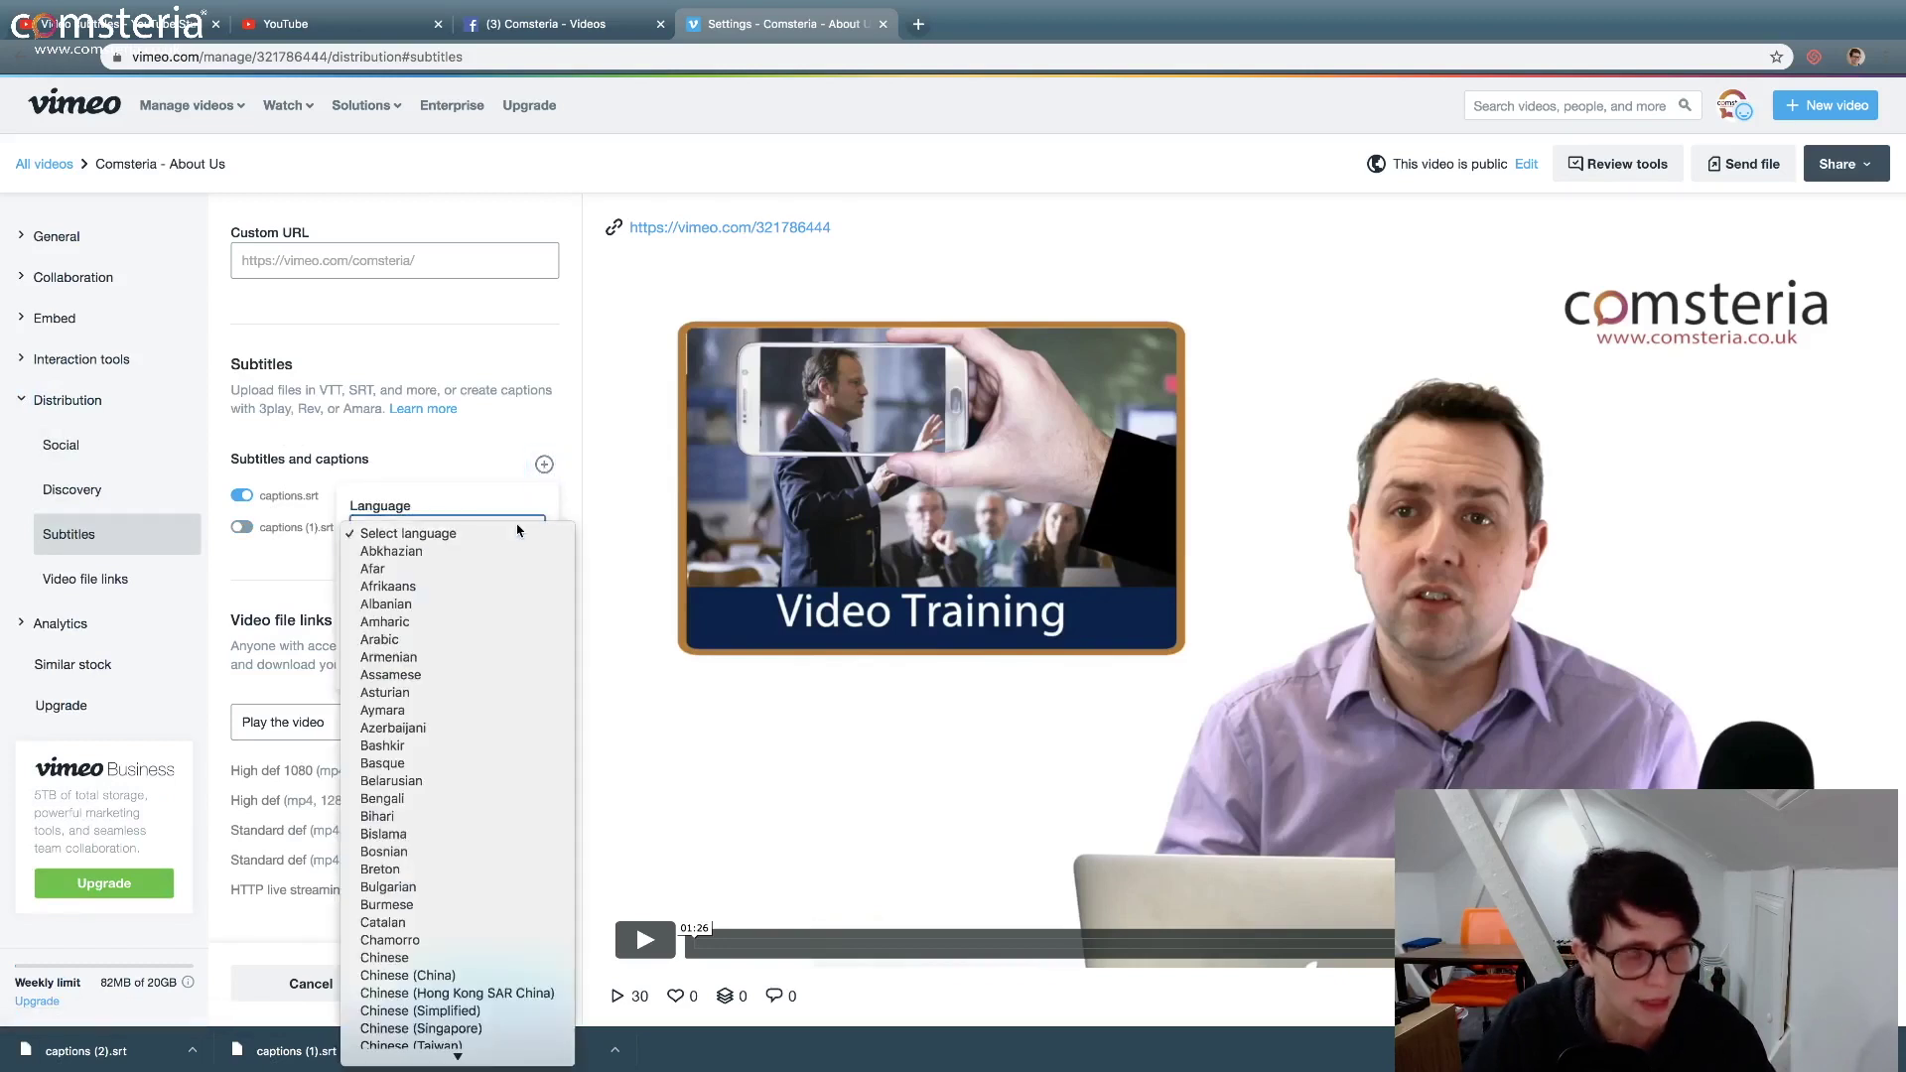
key(e)
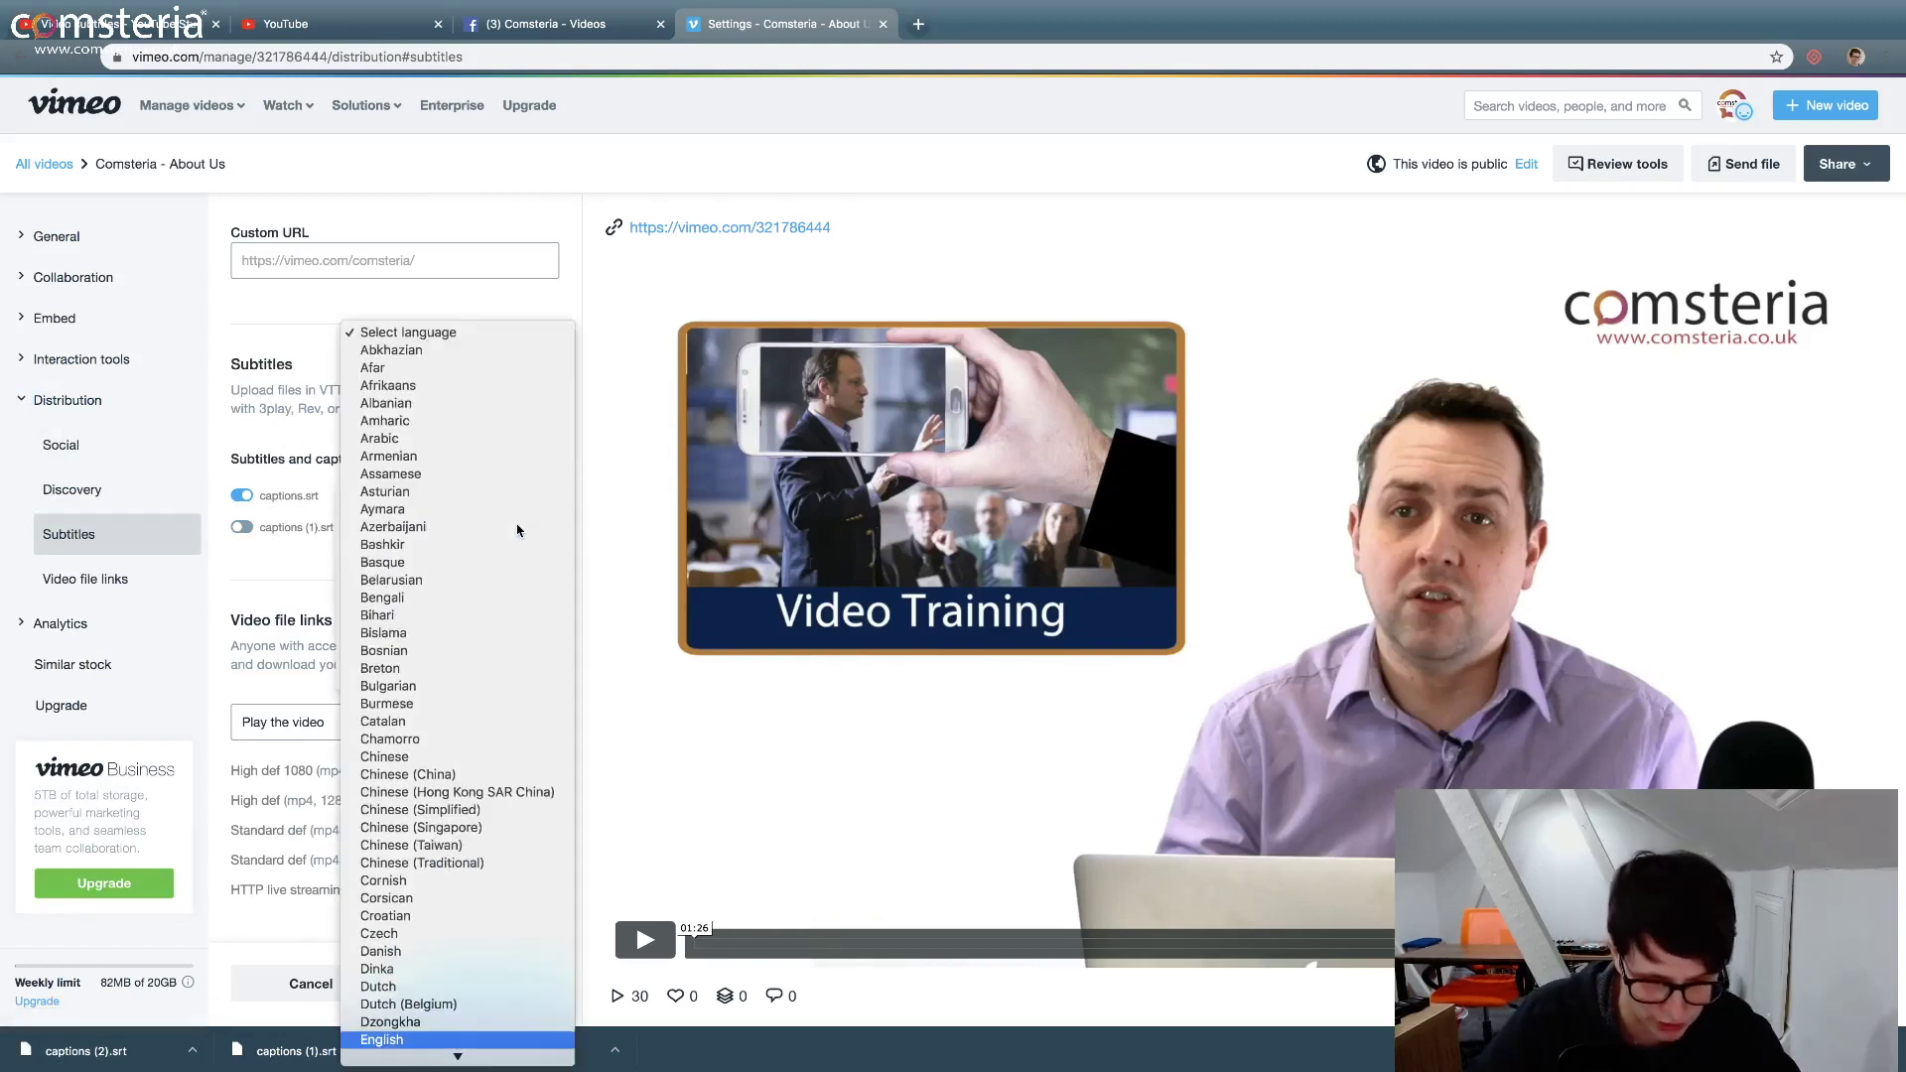
click(381, 1039)
click(437, 603)
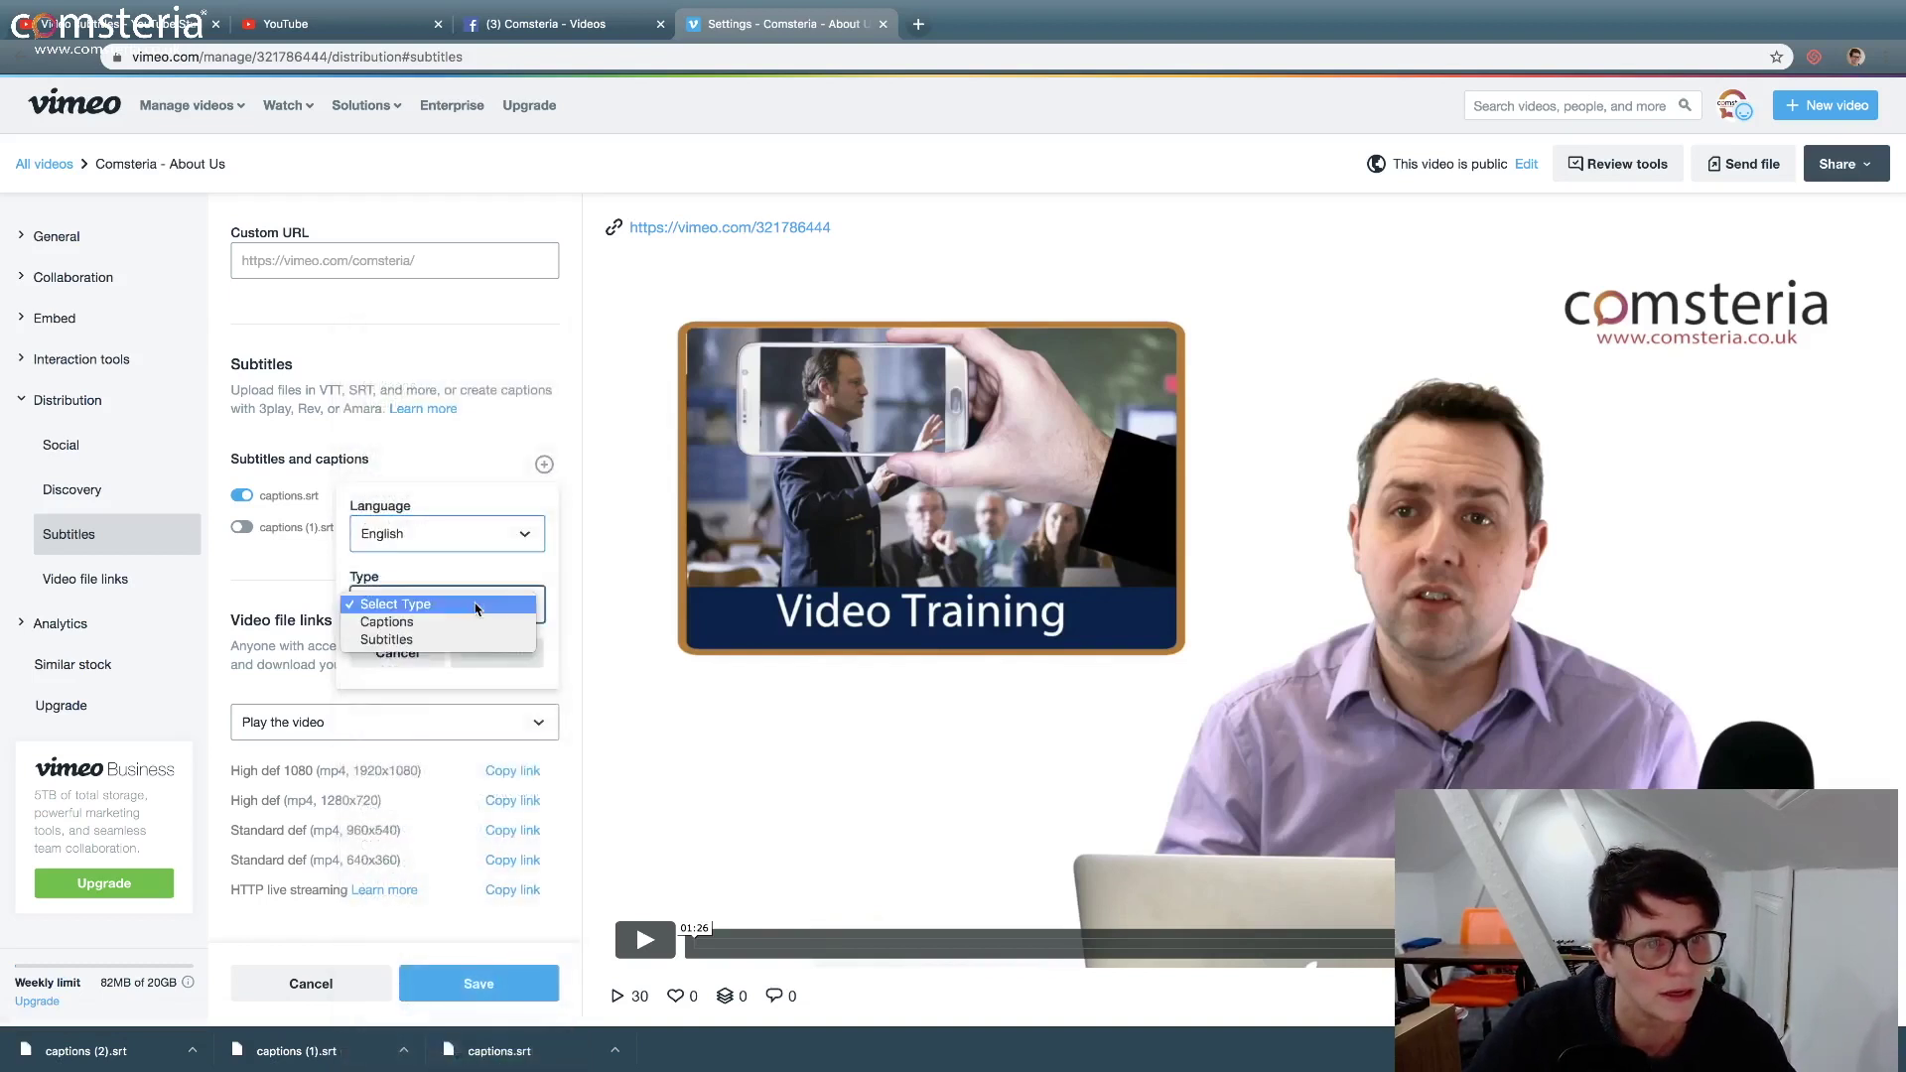
click(404, 623)
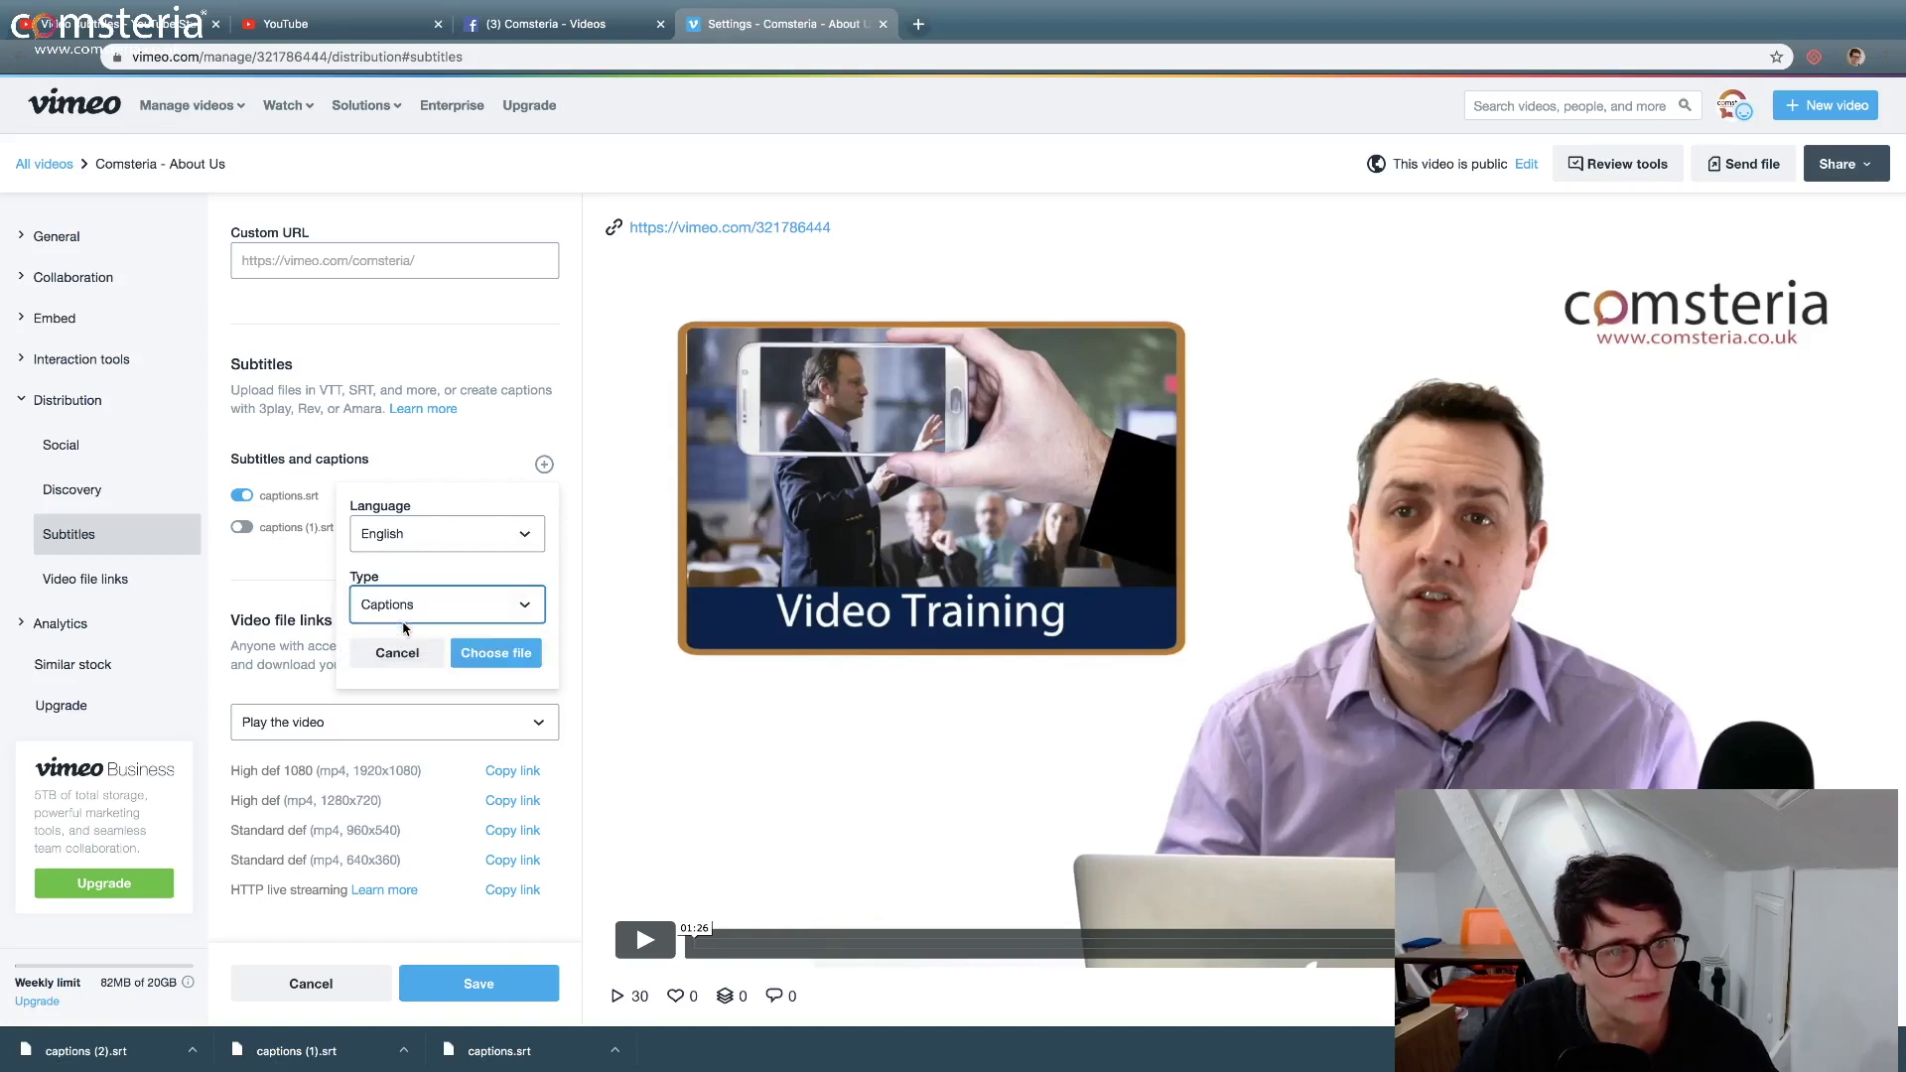
Upload captions (2).srt from the Downloads folder as the new track and turn off the active captions.srt track
click(489, 656)
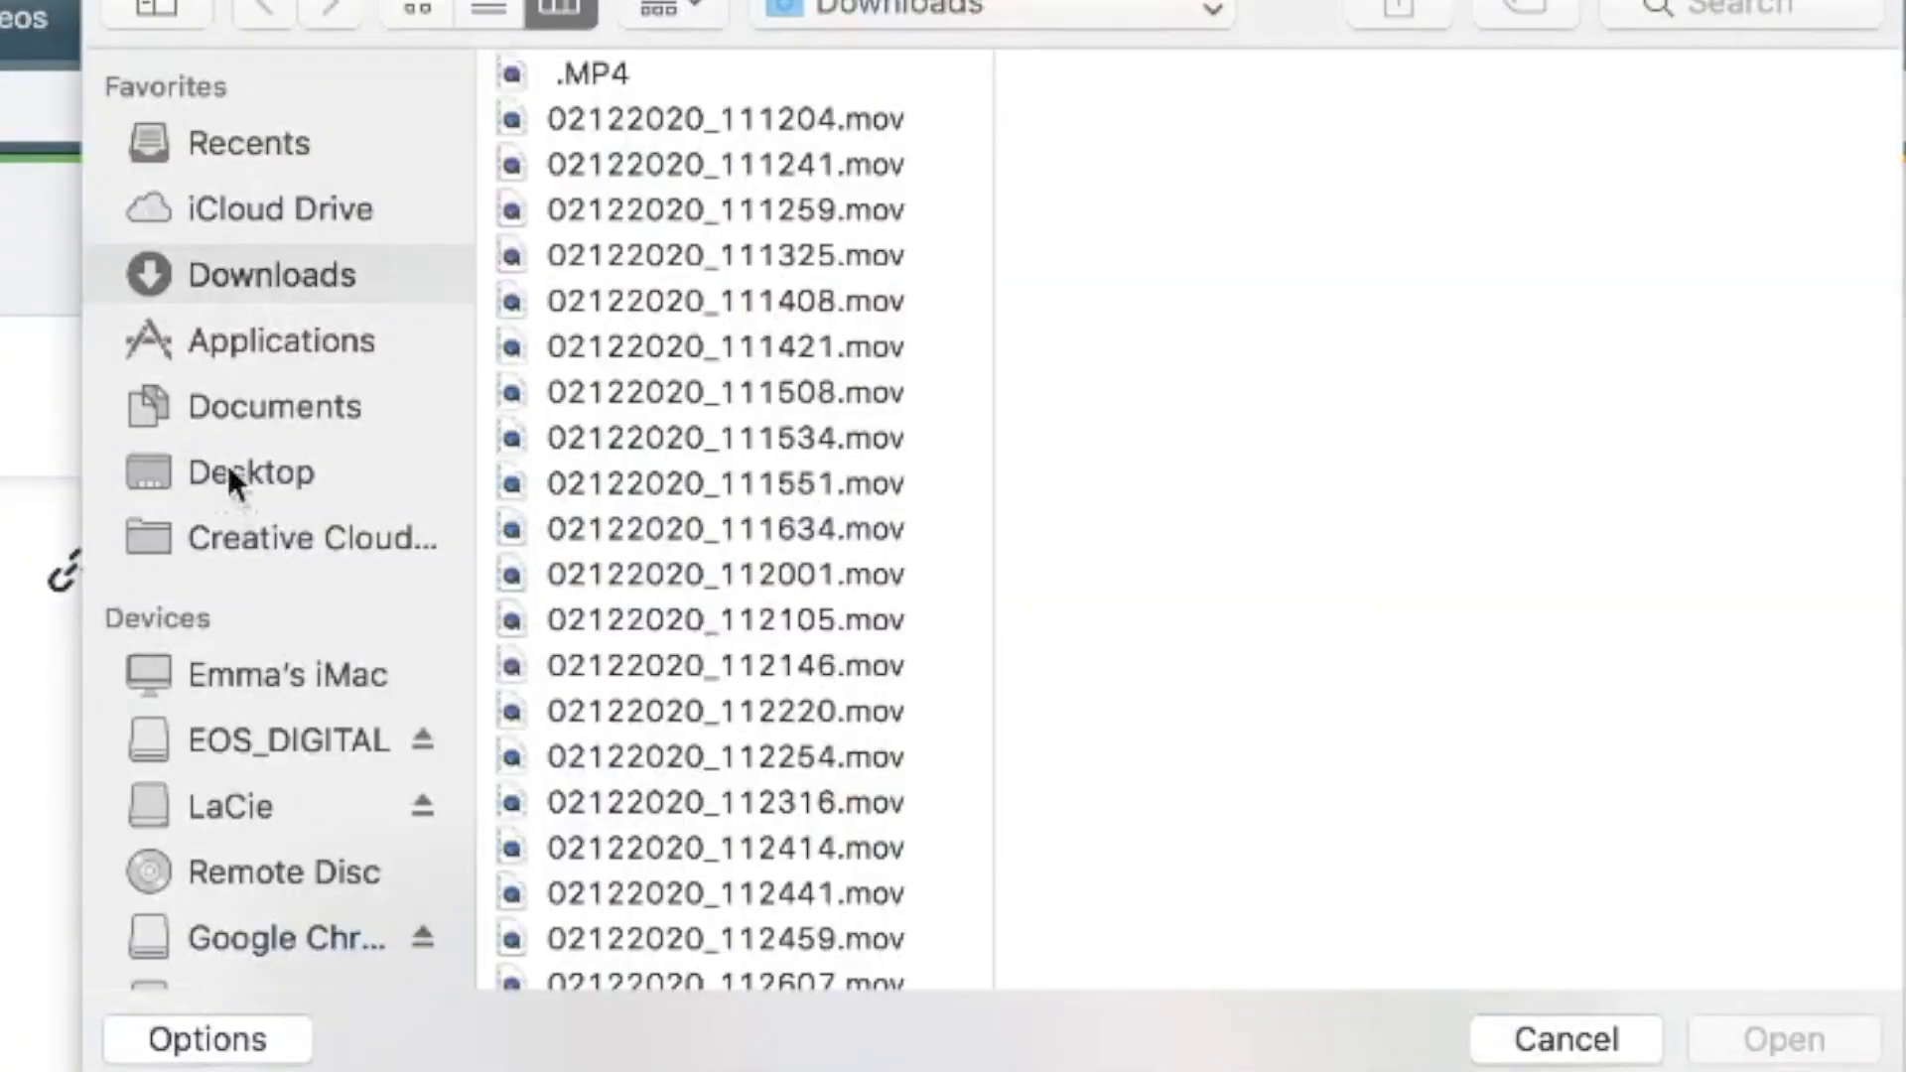
scroll(651, 659, down, 15)
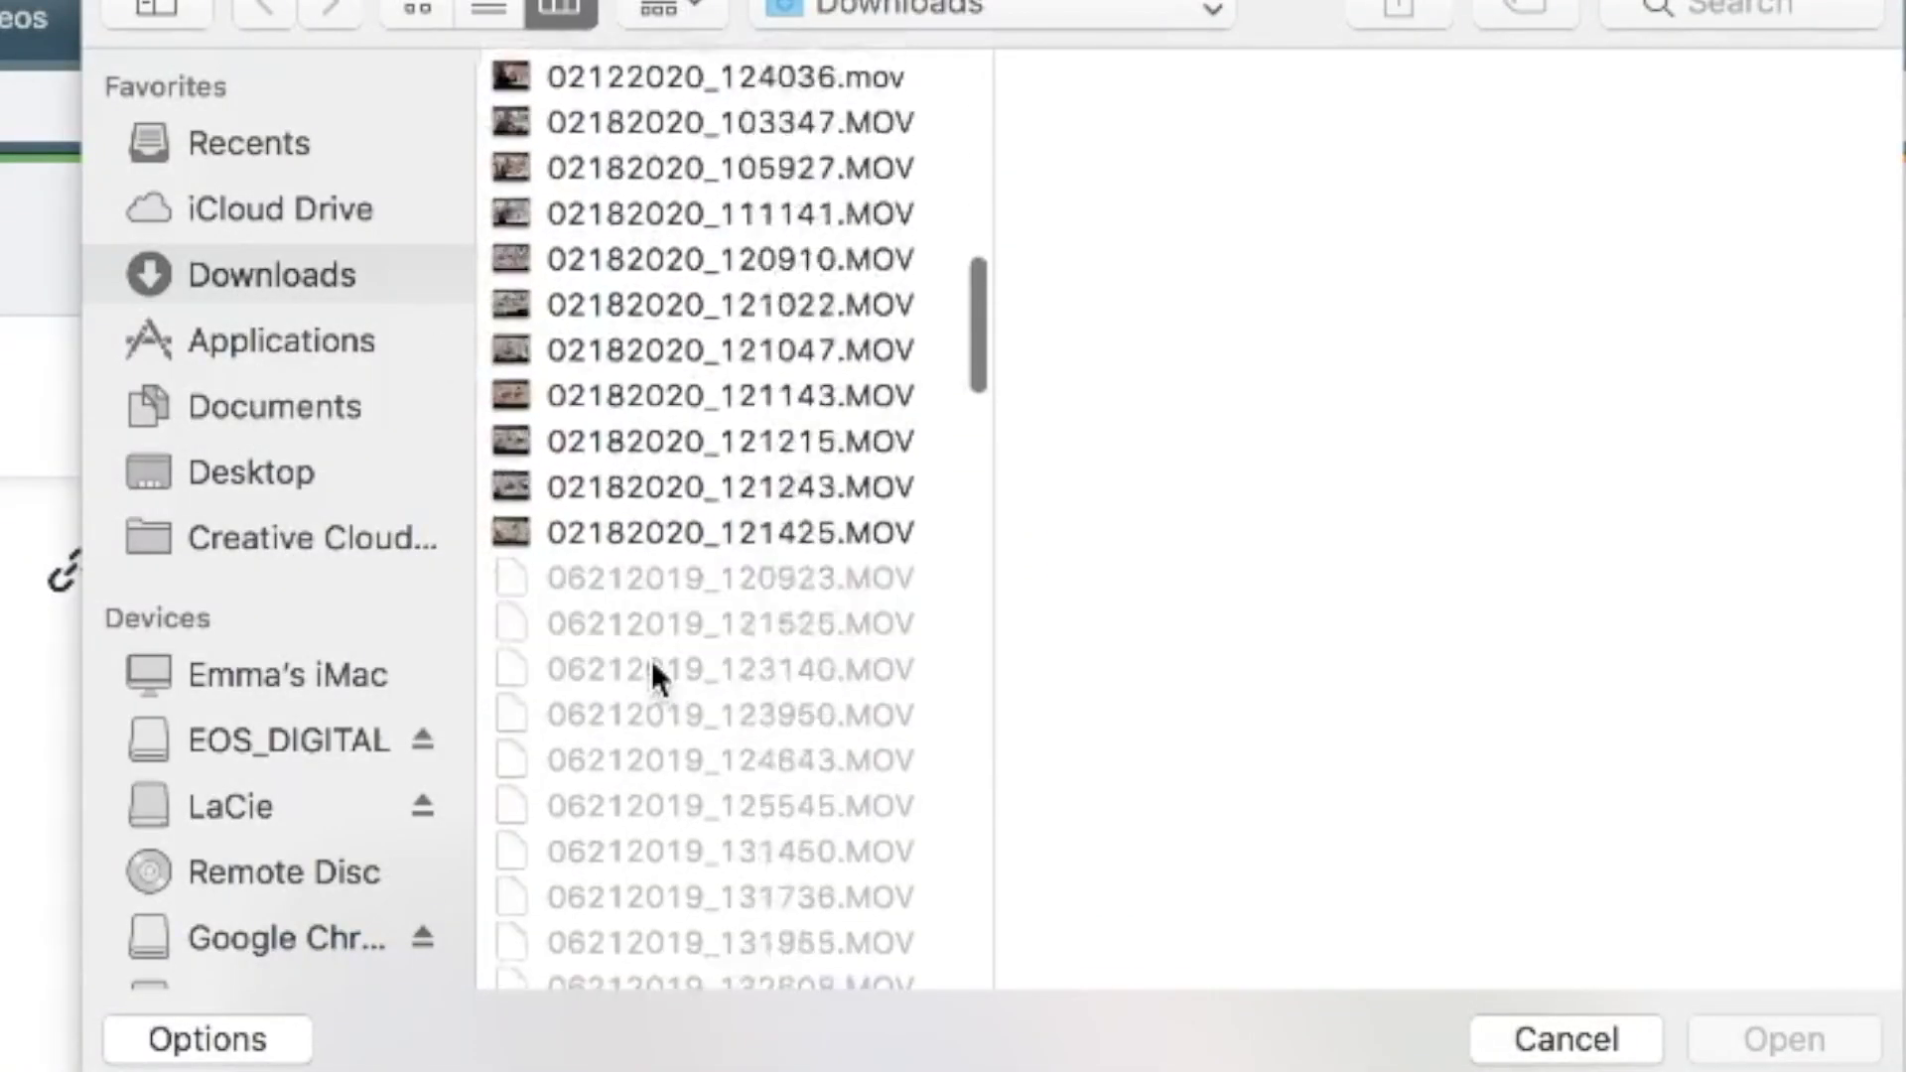
scroll(651, 660, down, 5)
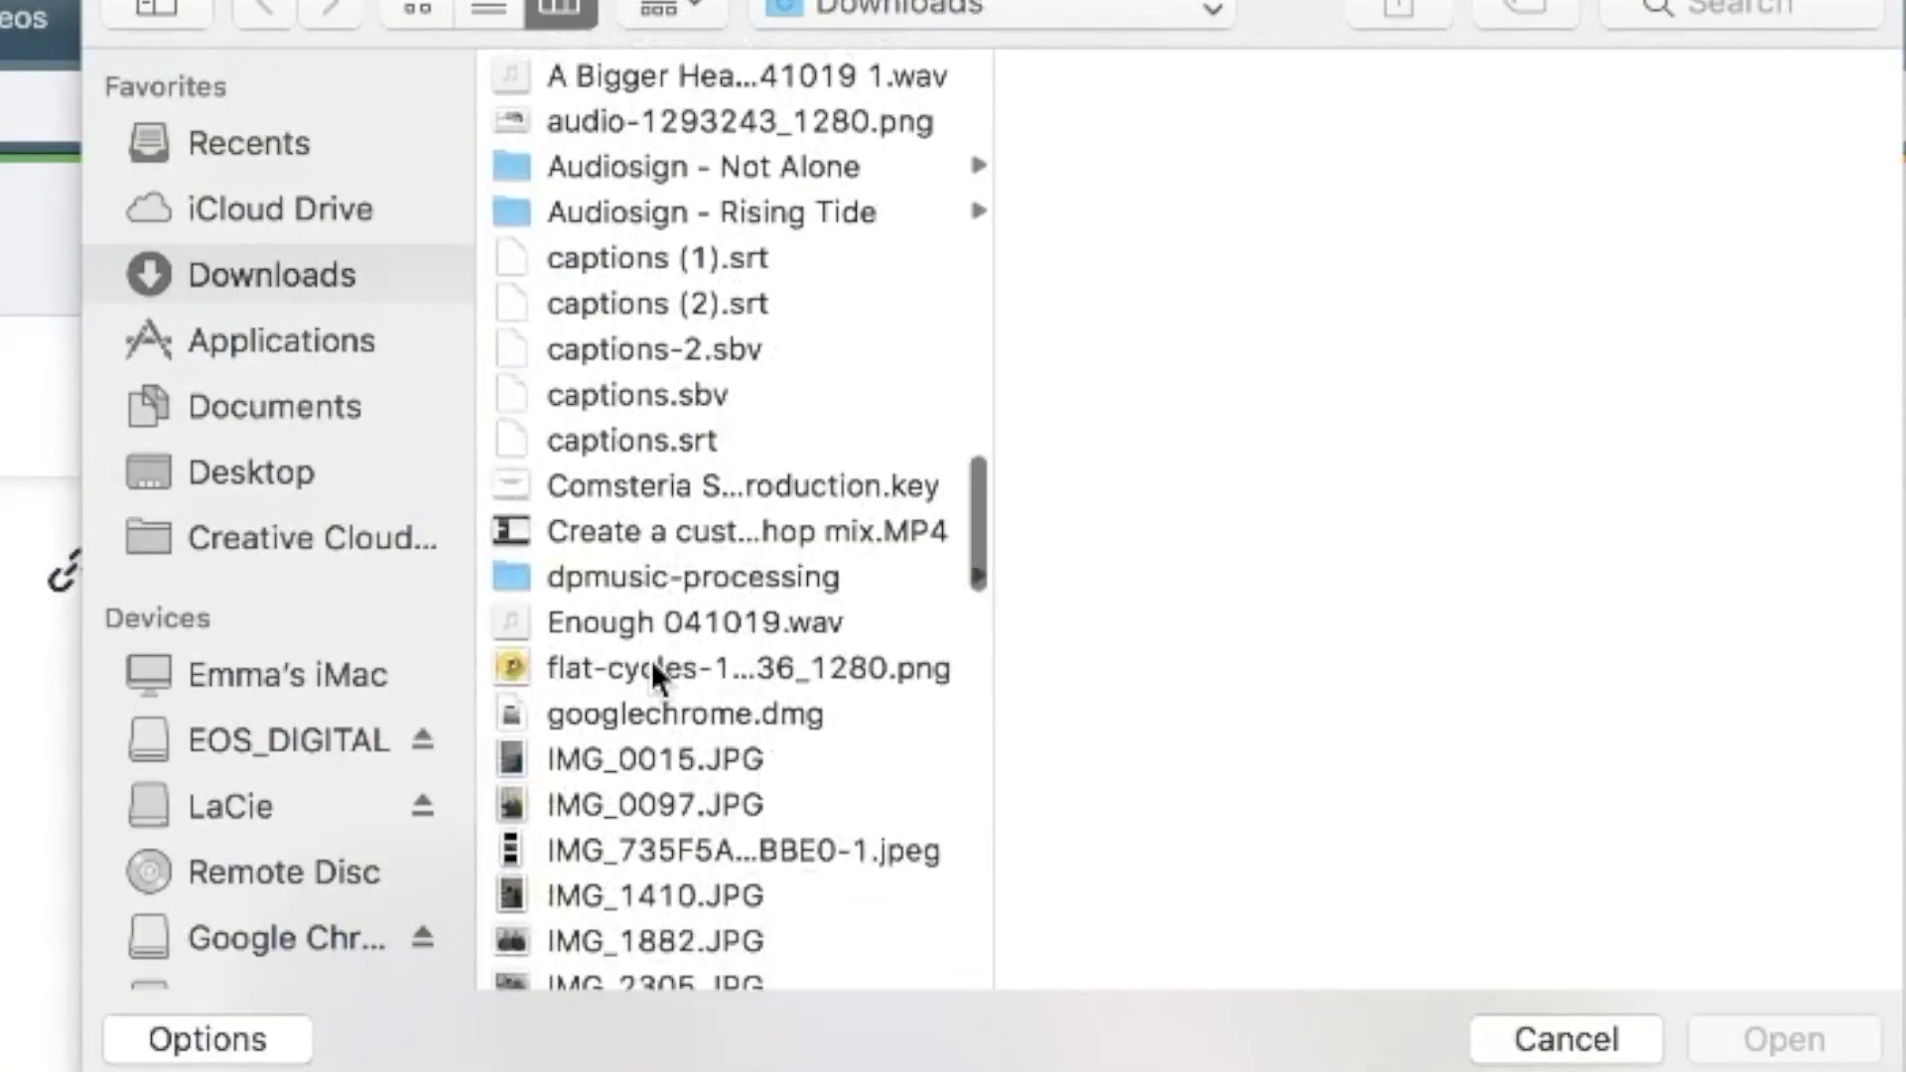
click(656, 306)
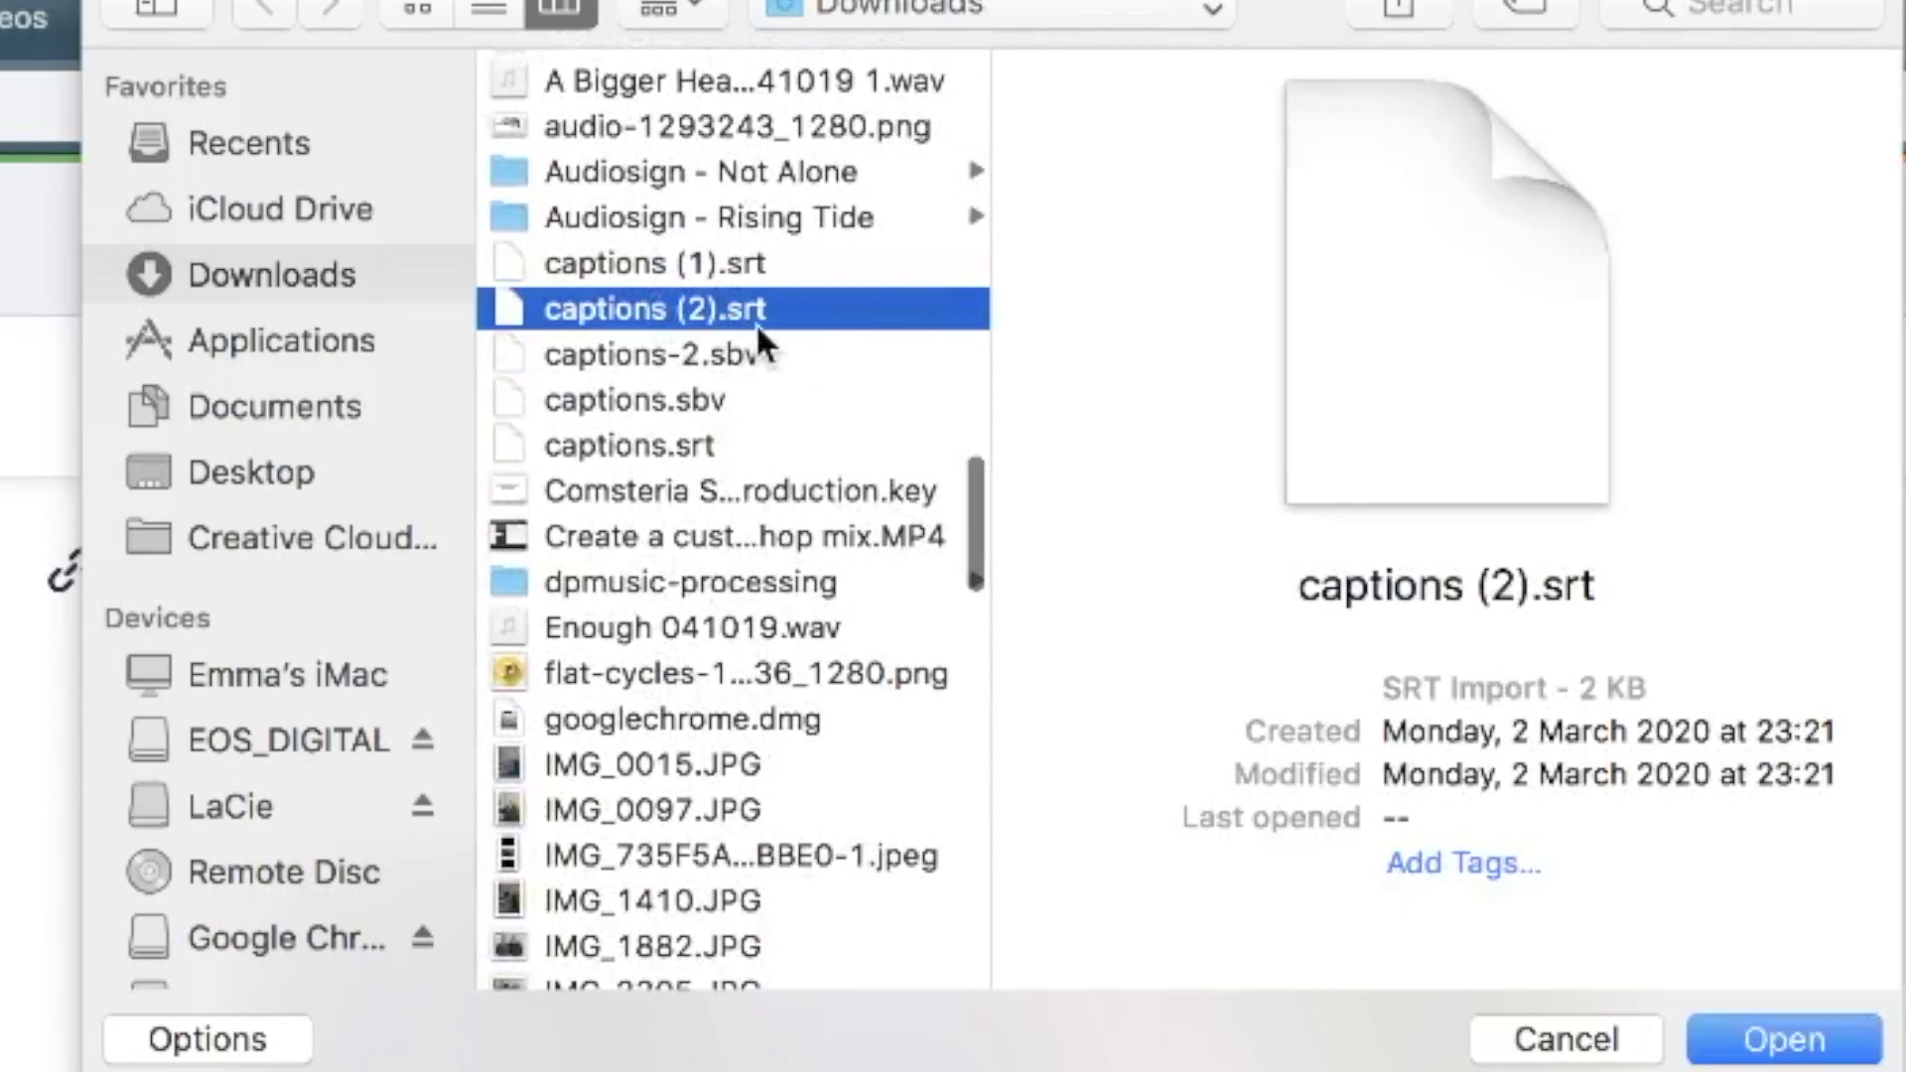
click(1782, 1044)
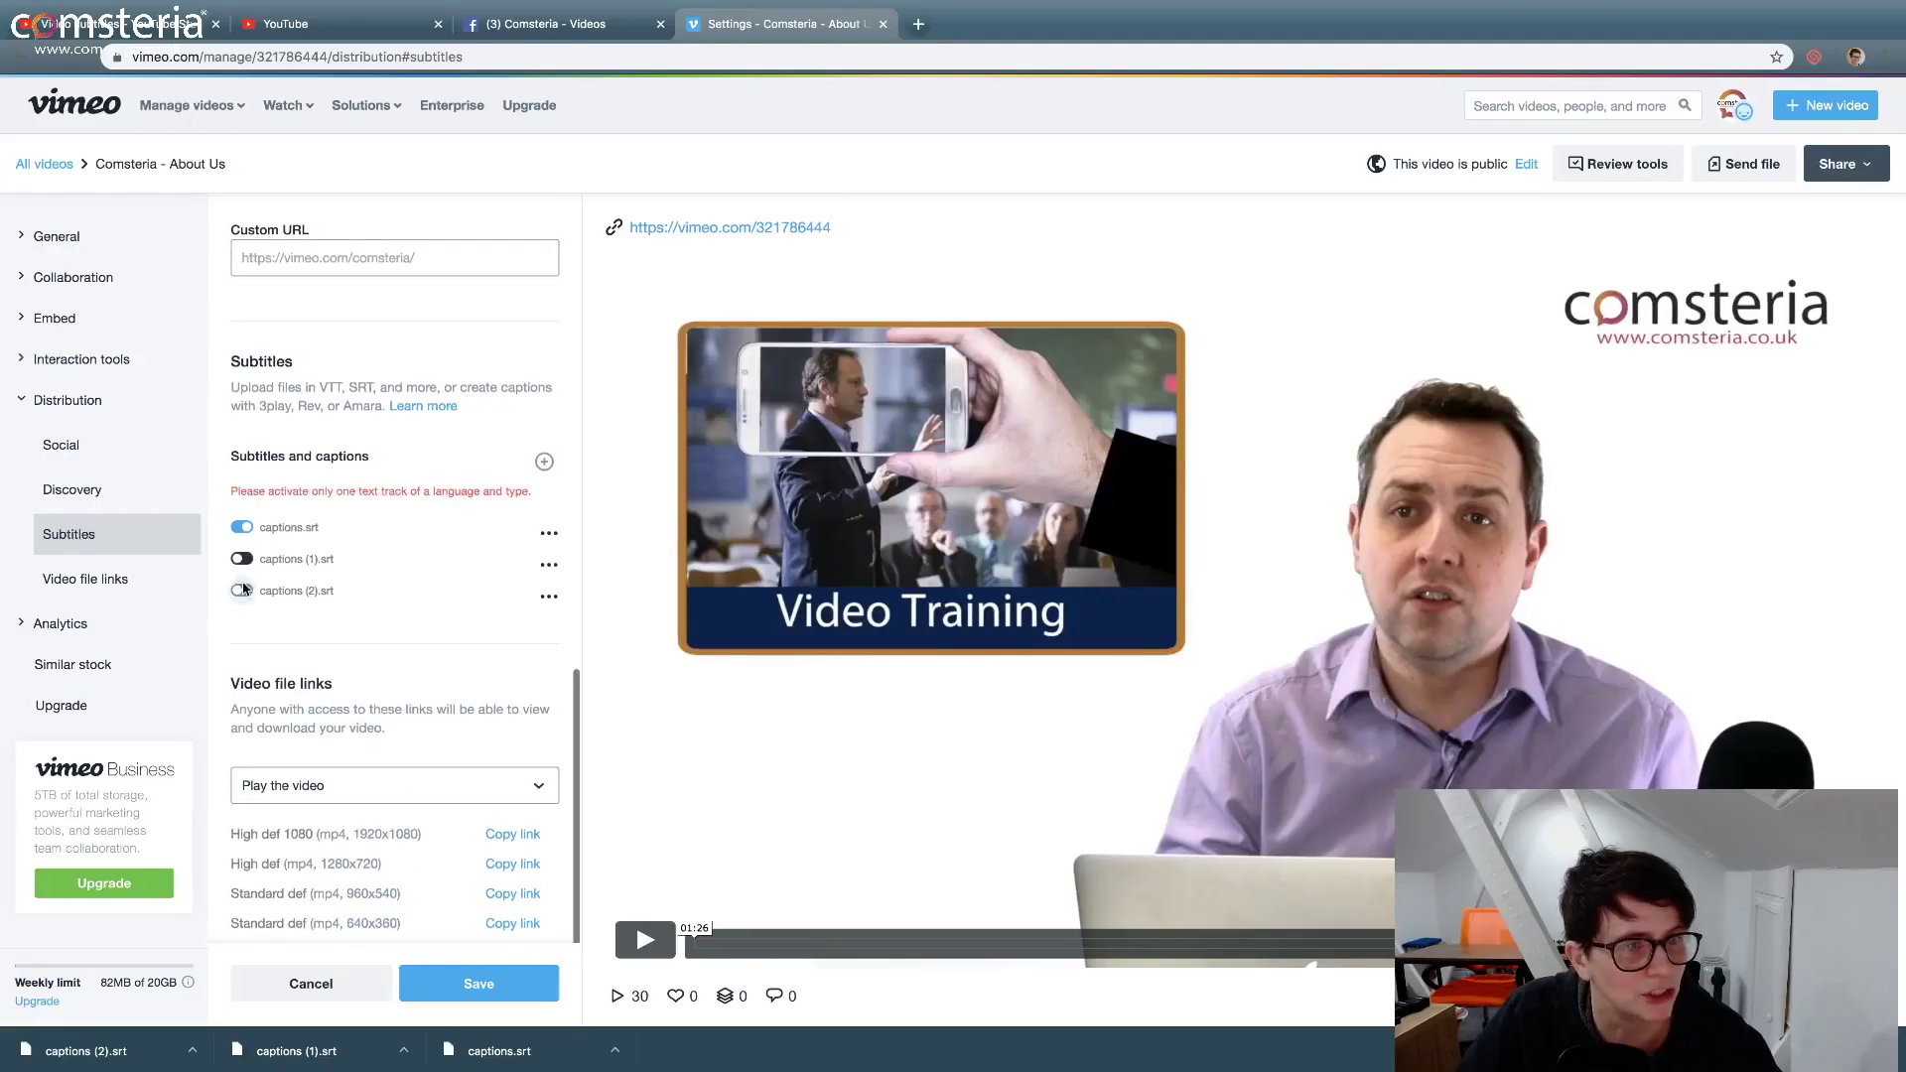
click(242, 590)
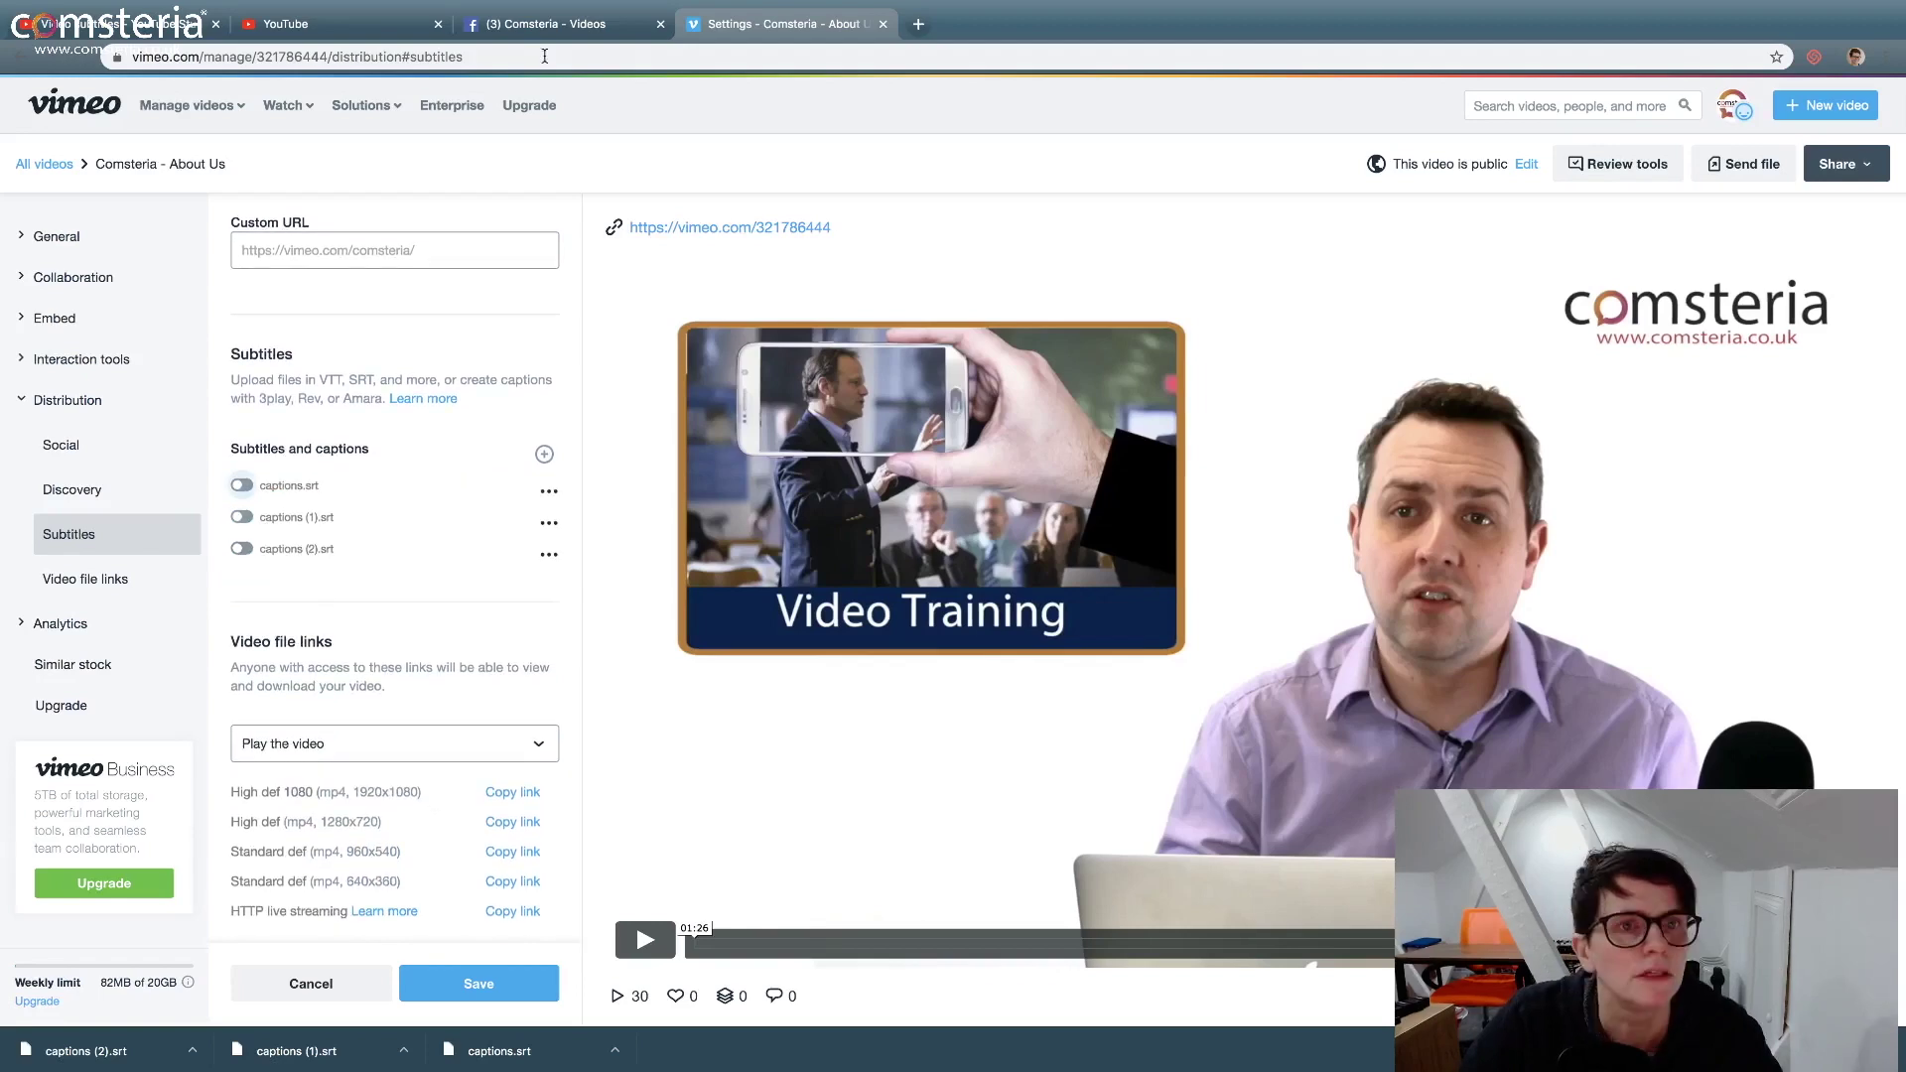
Switch to the Comsteria - About Us video being edited on Facebook and open its Subtitles and captions (CC) settings
click(546, 24)
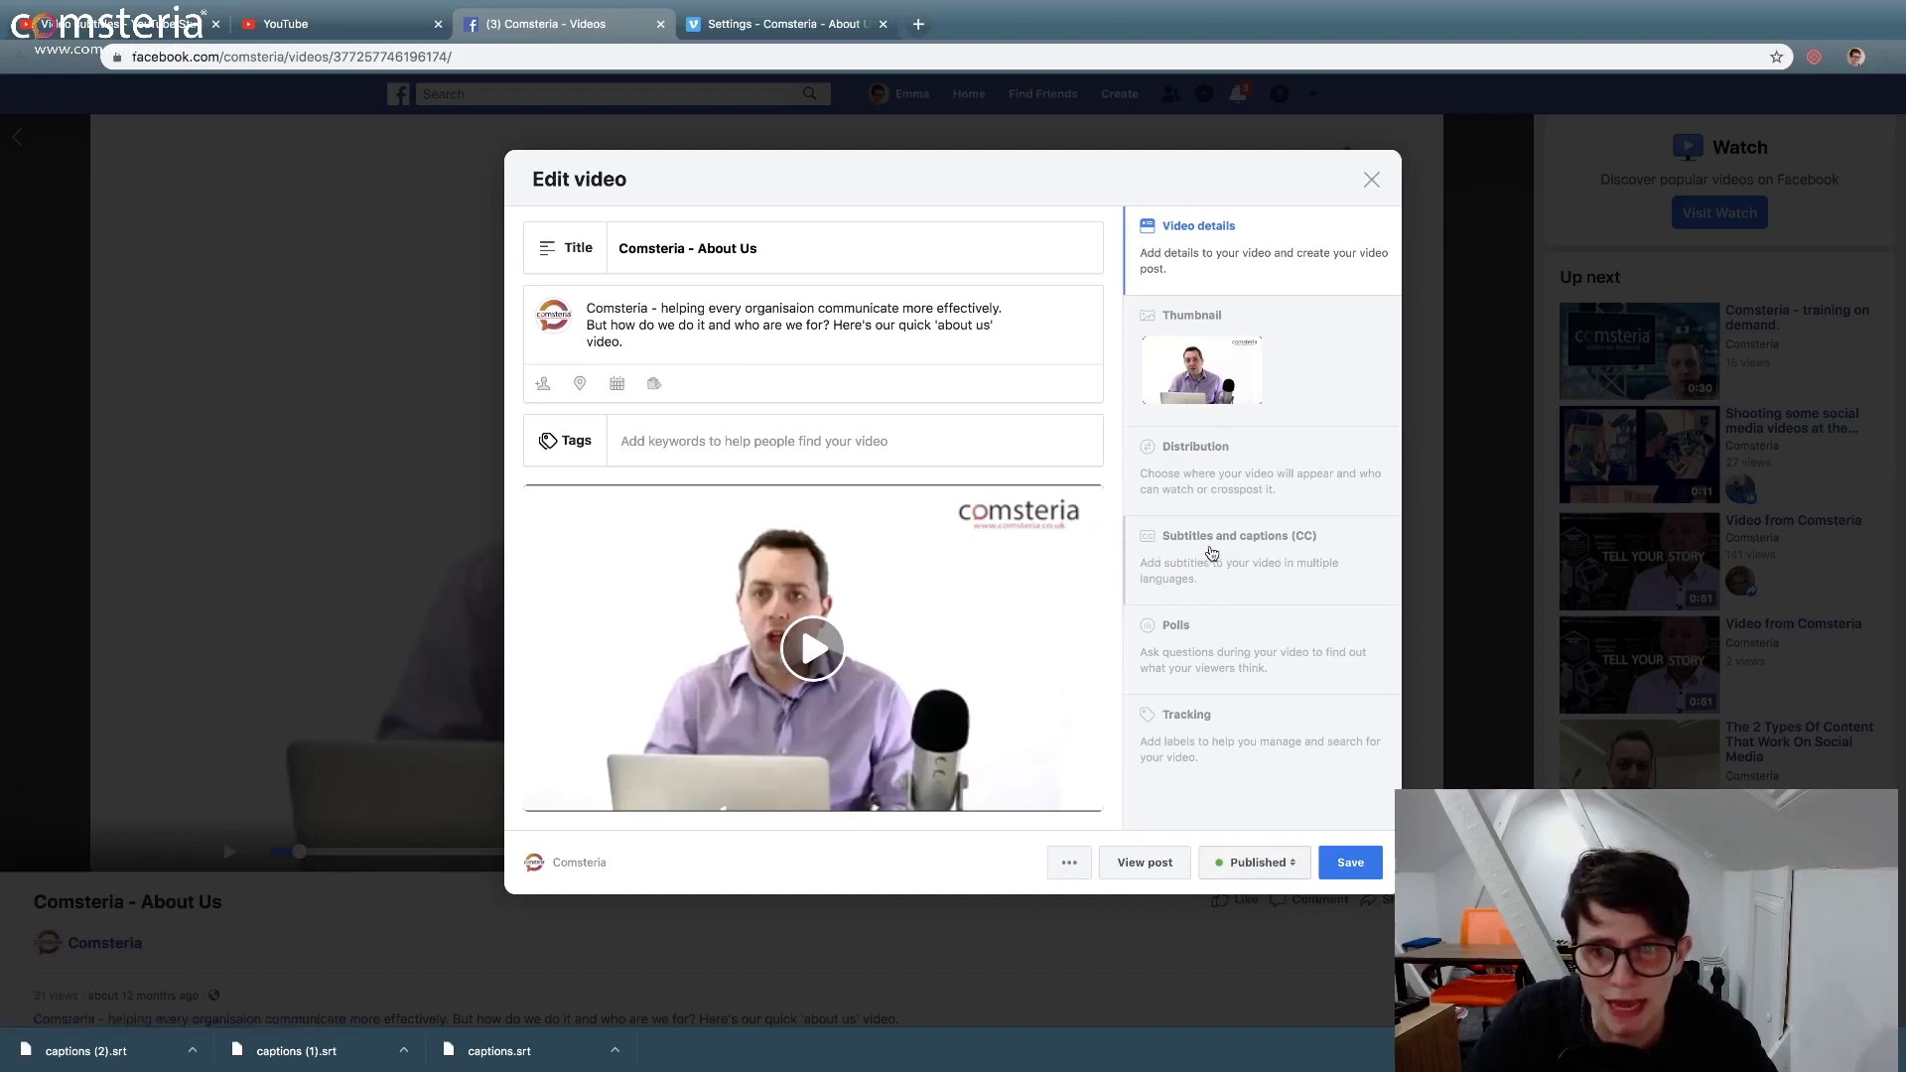
click(1211, 553)
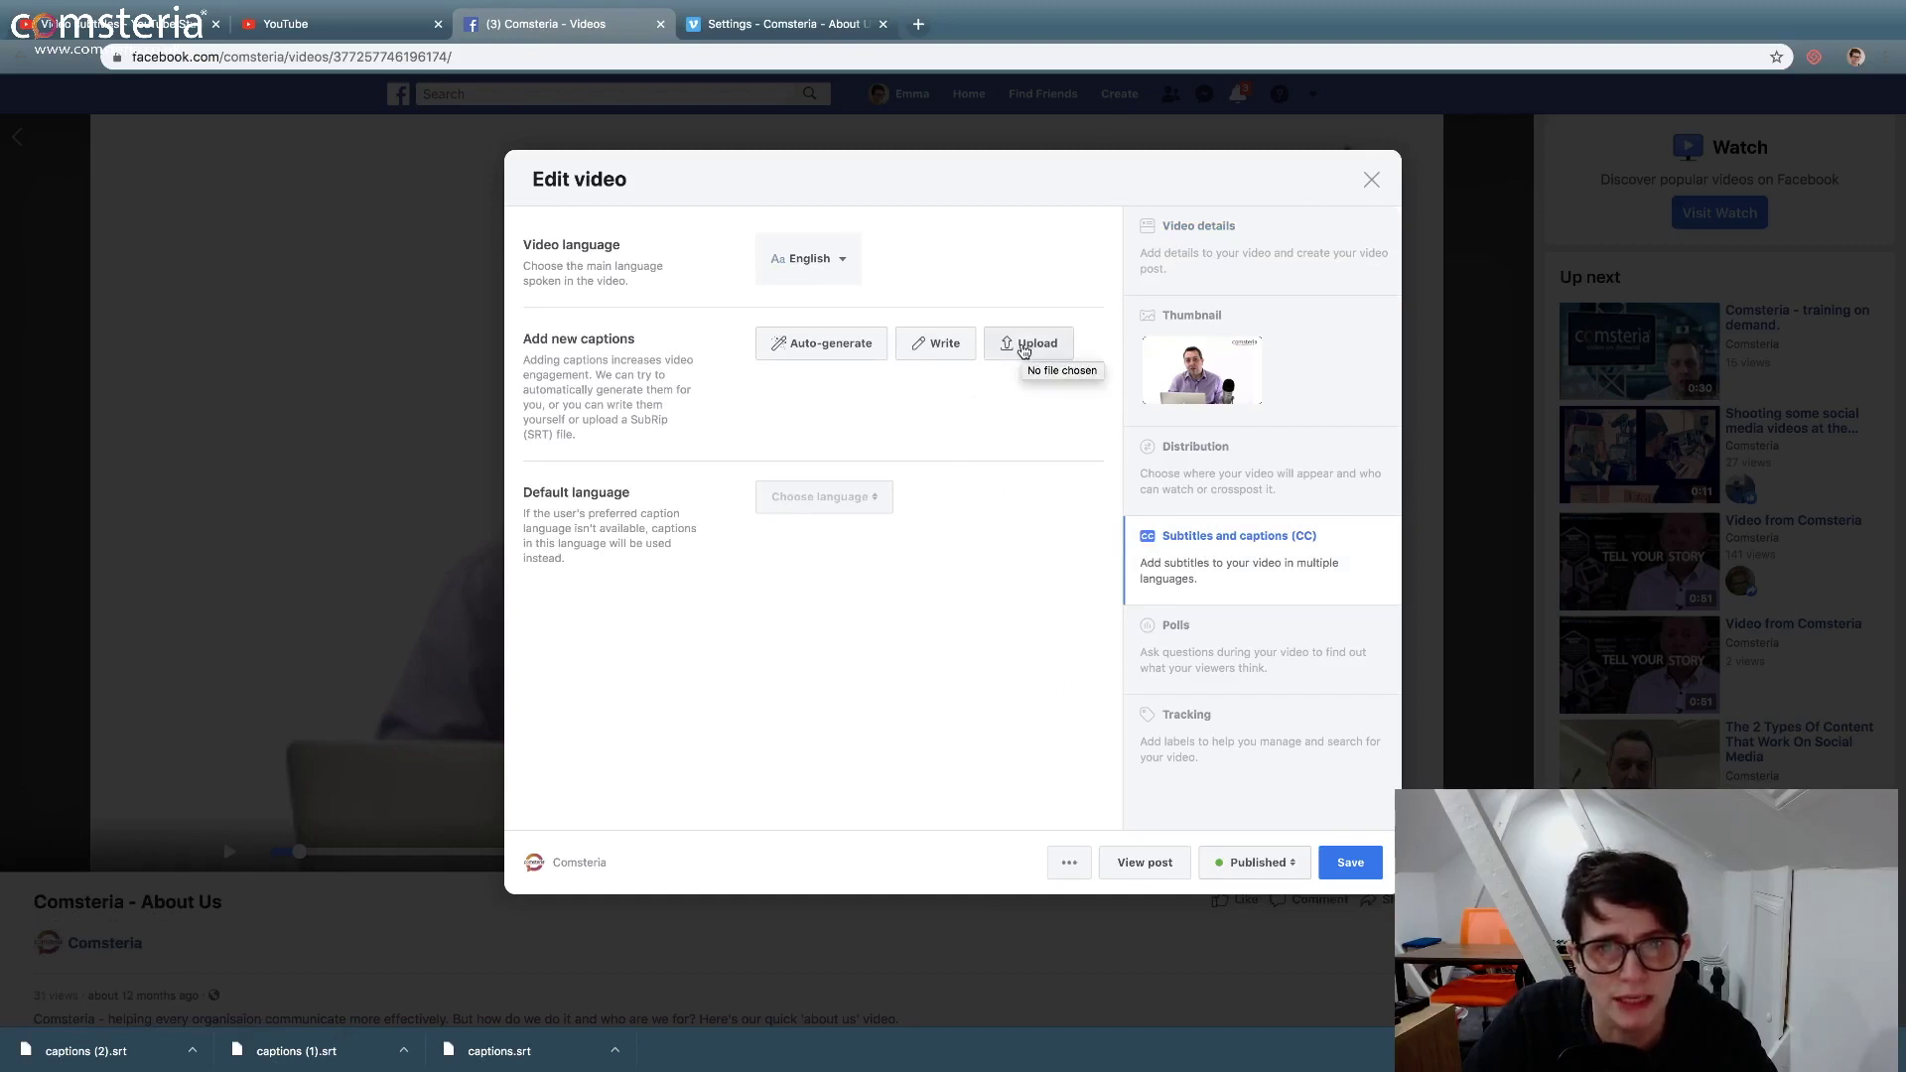
Try to upload captions (2).srt from the Downloads folder as new captions and highlight the language code in the required file-name format
click(1024, 351)
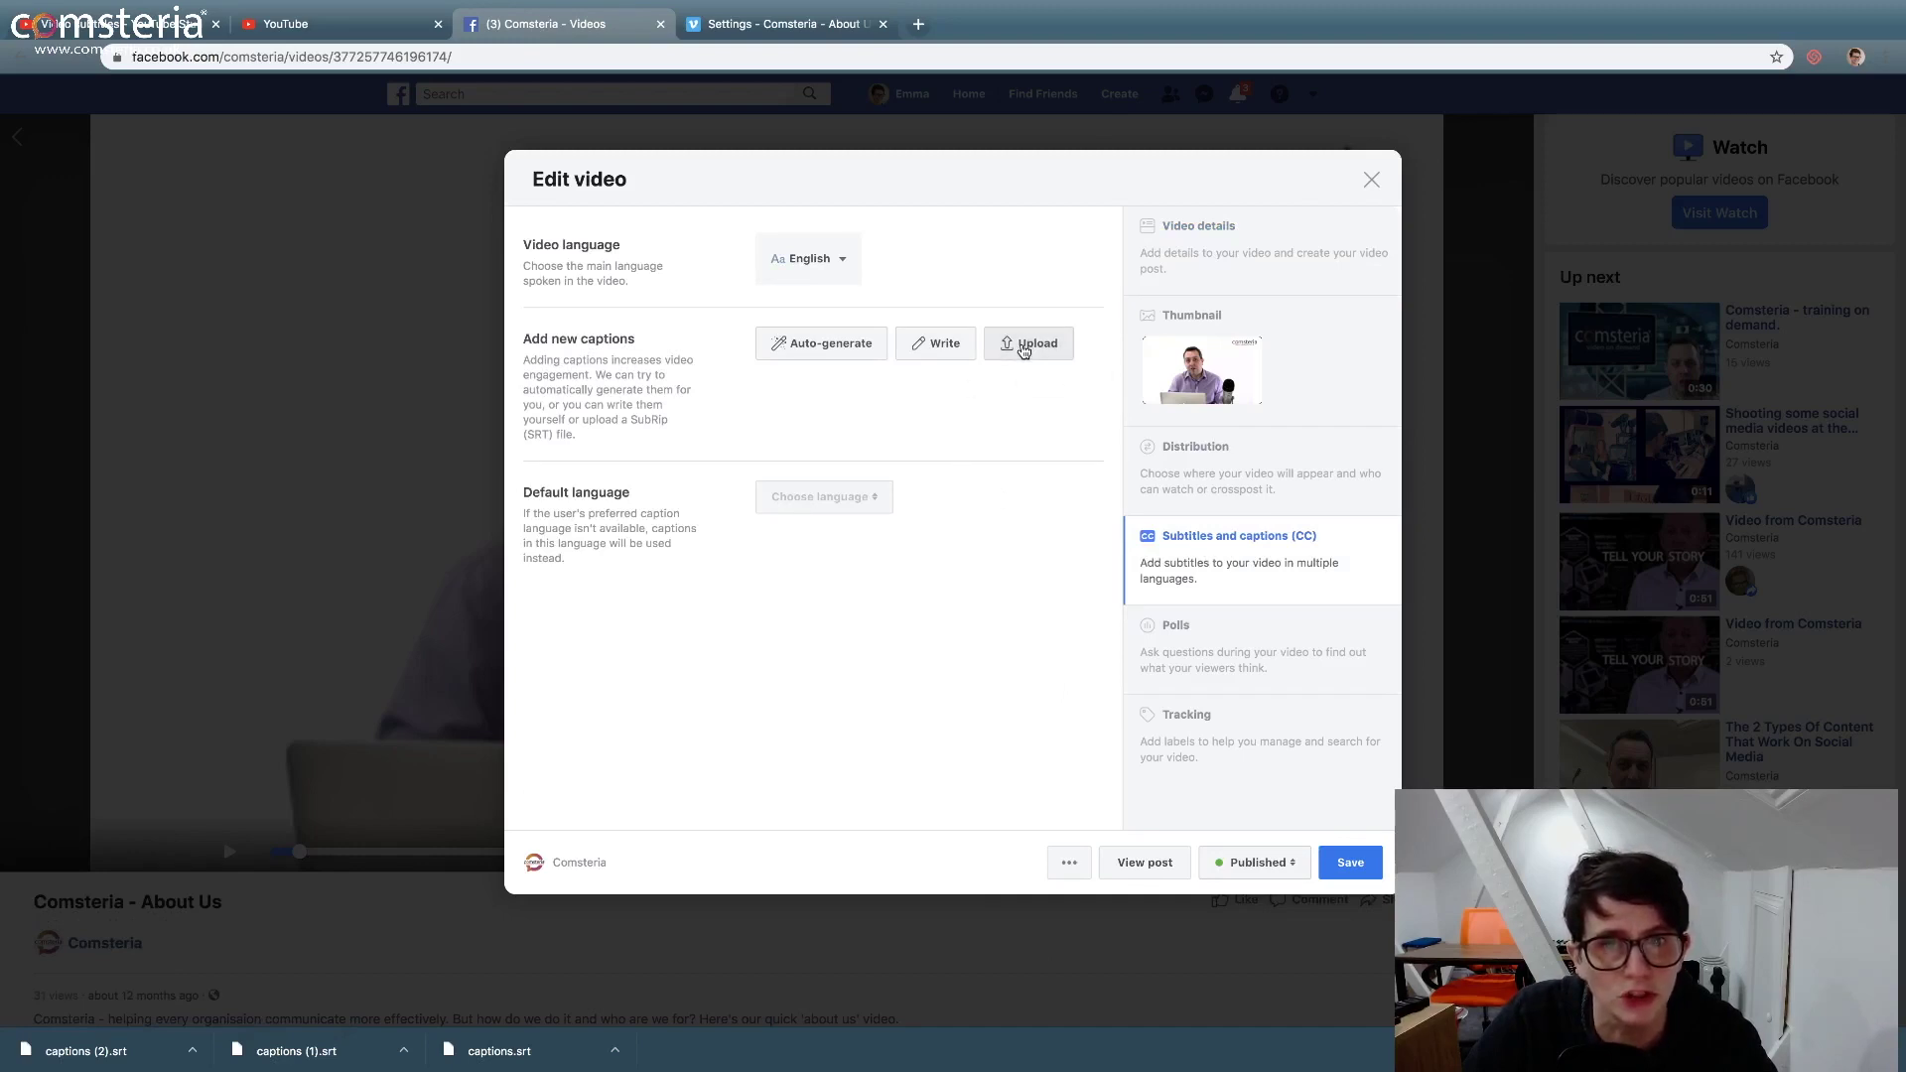
scroll(890, 289, down, 10)
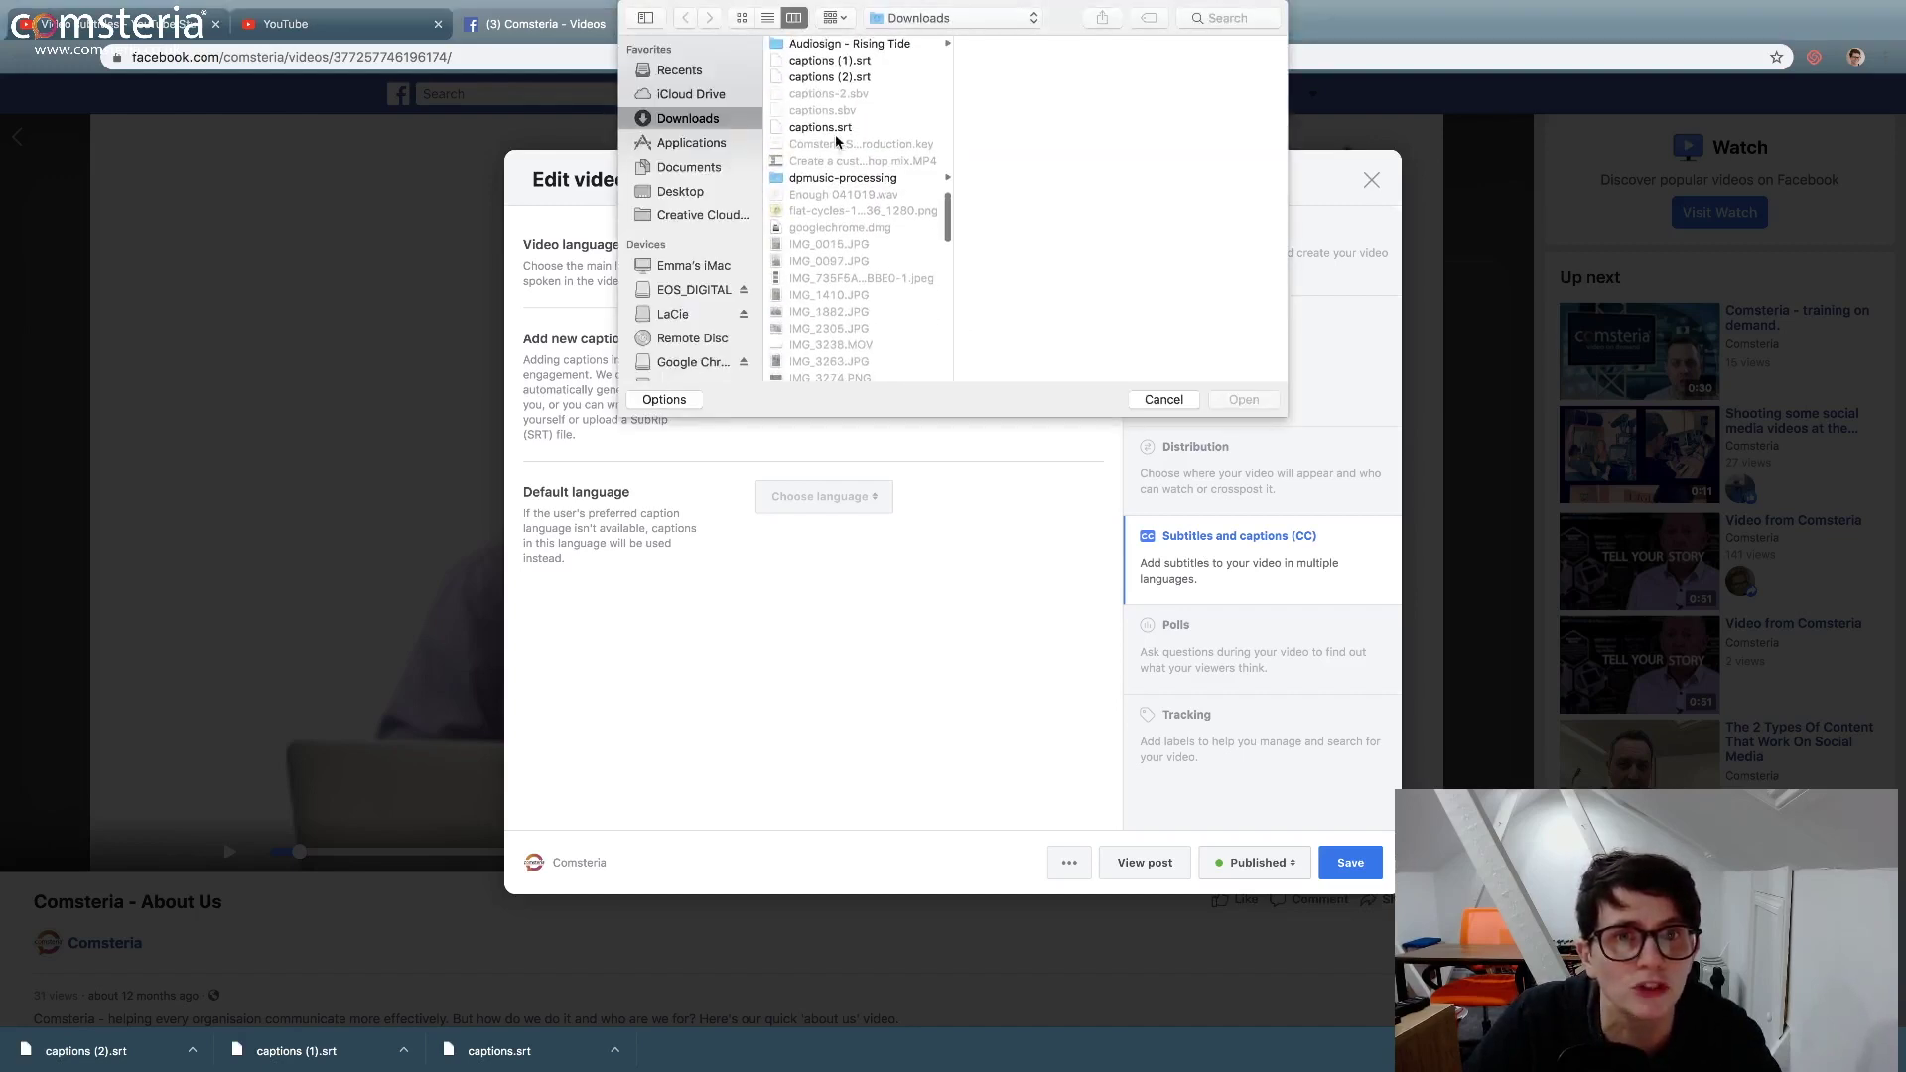
click(844, 78)
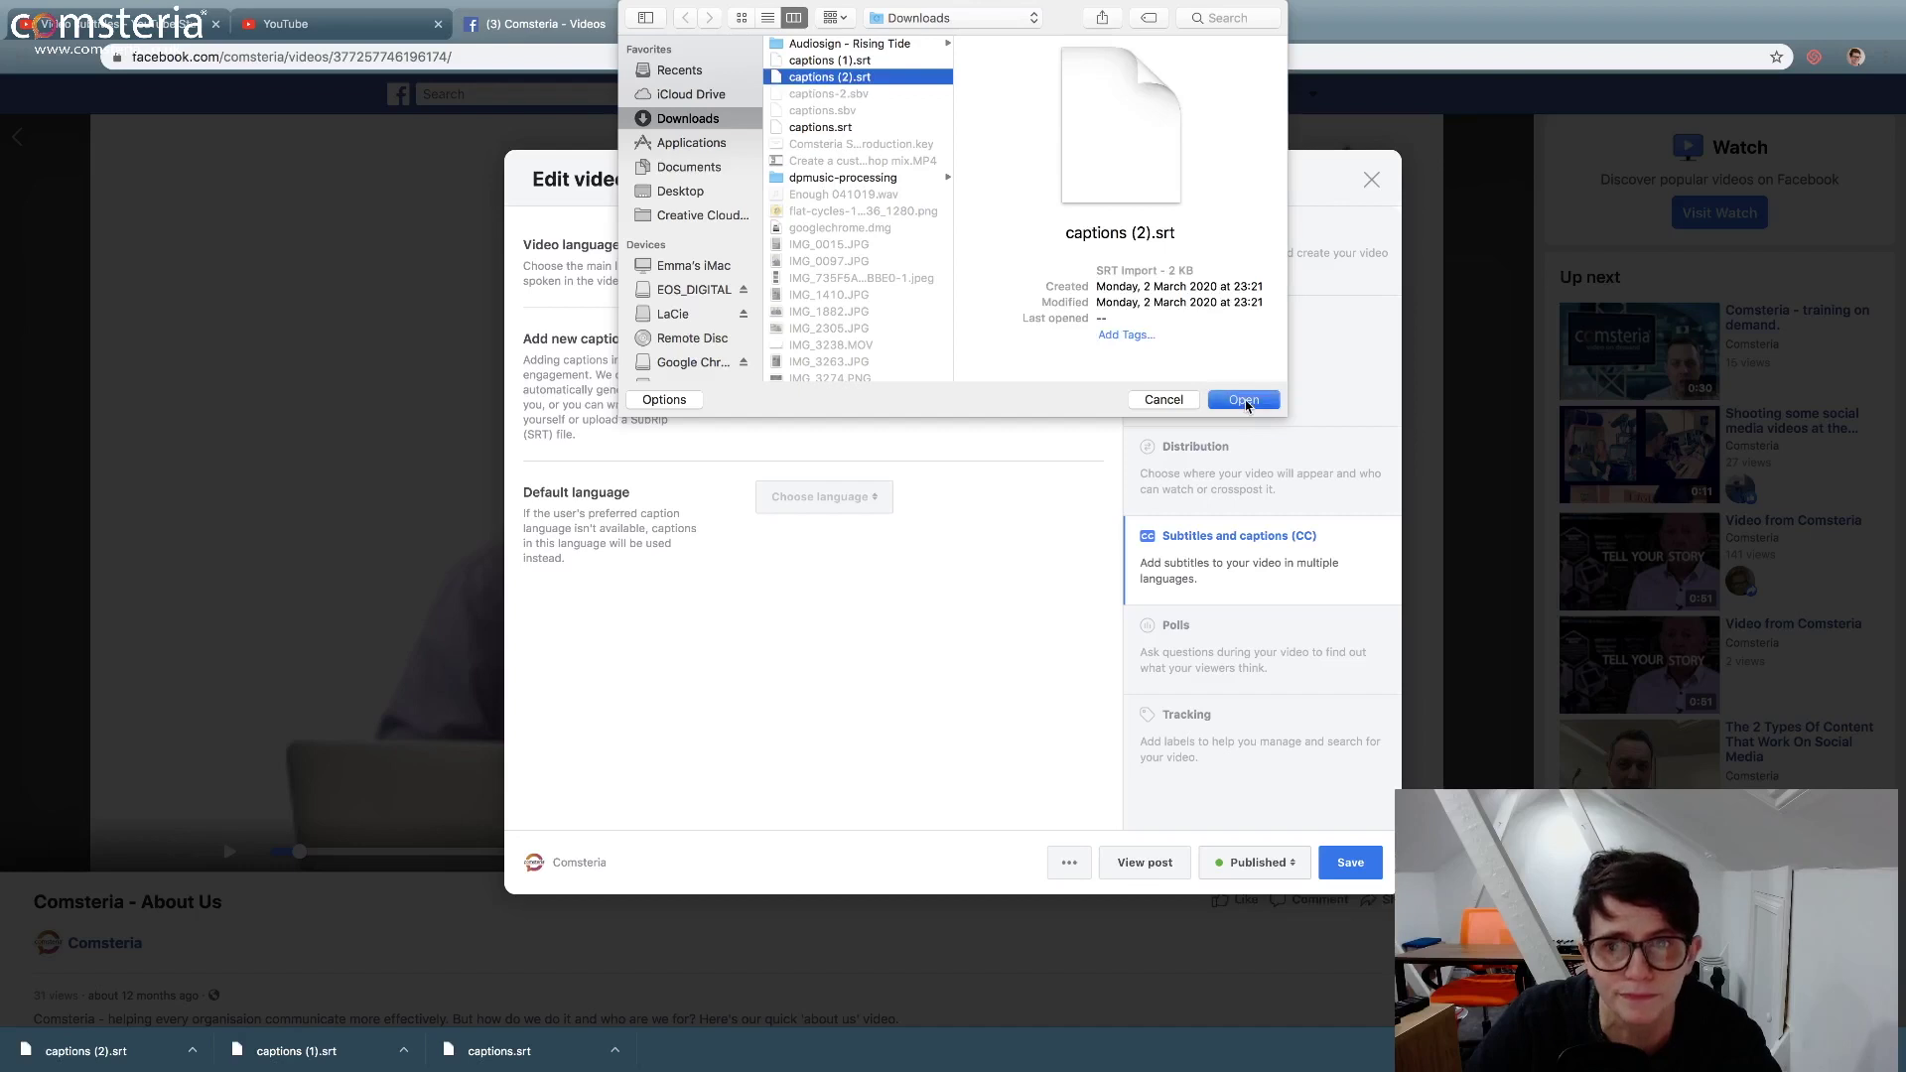
click(1244, 399)
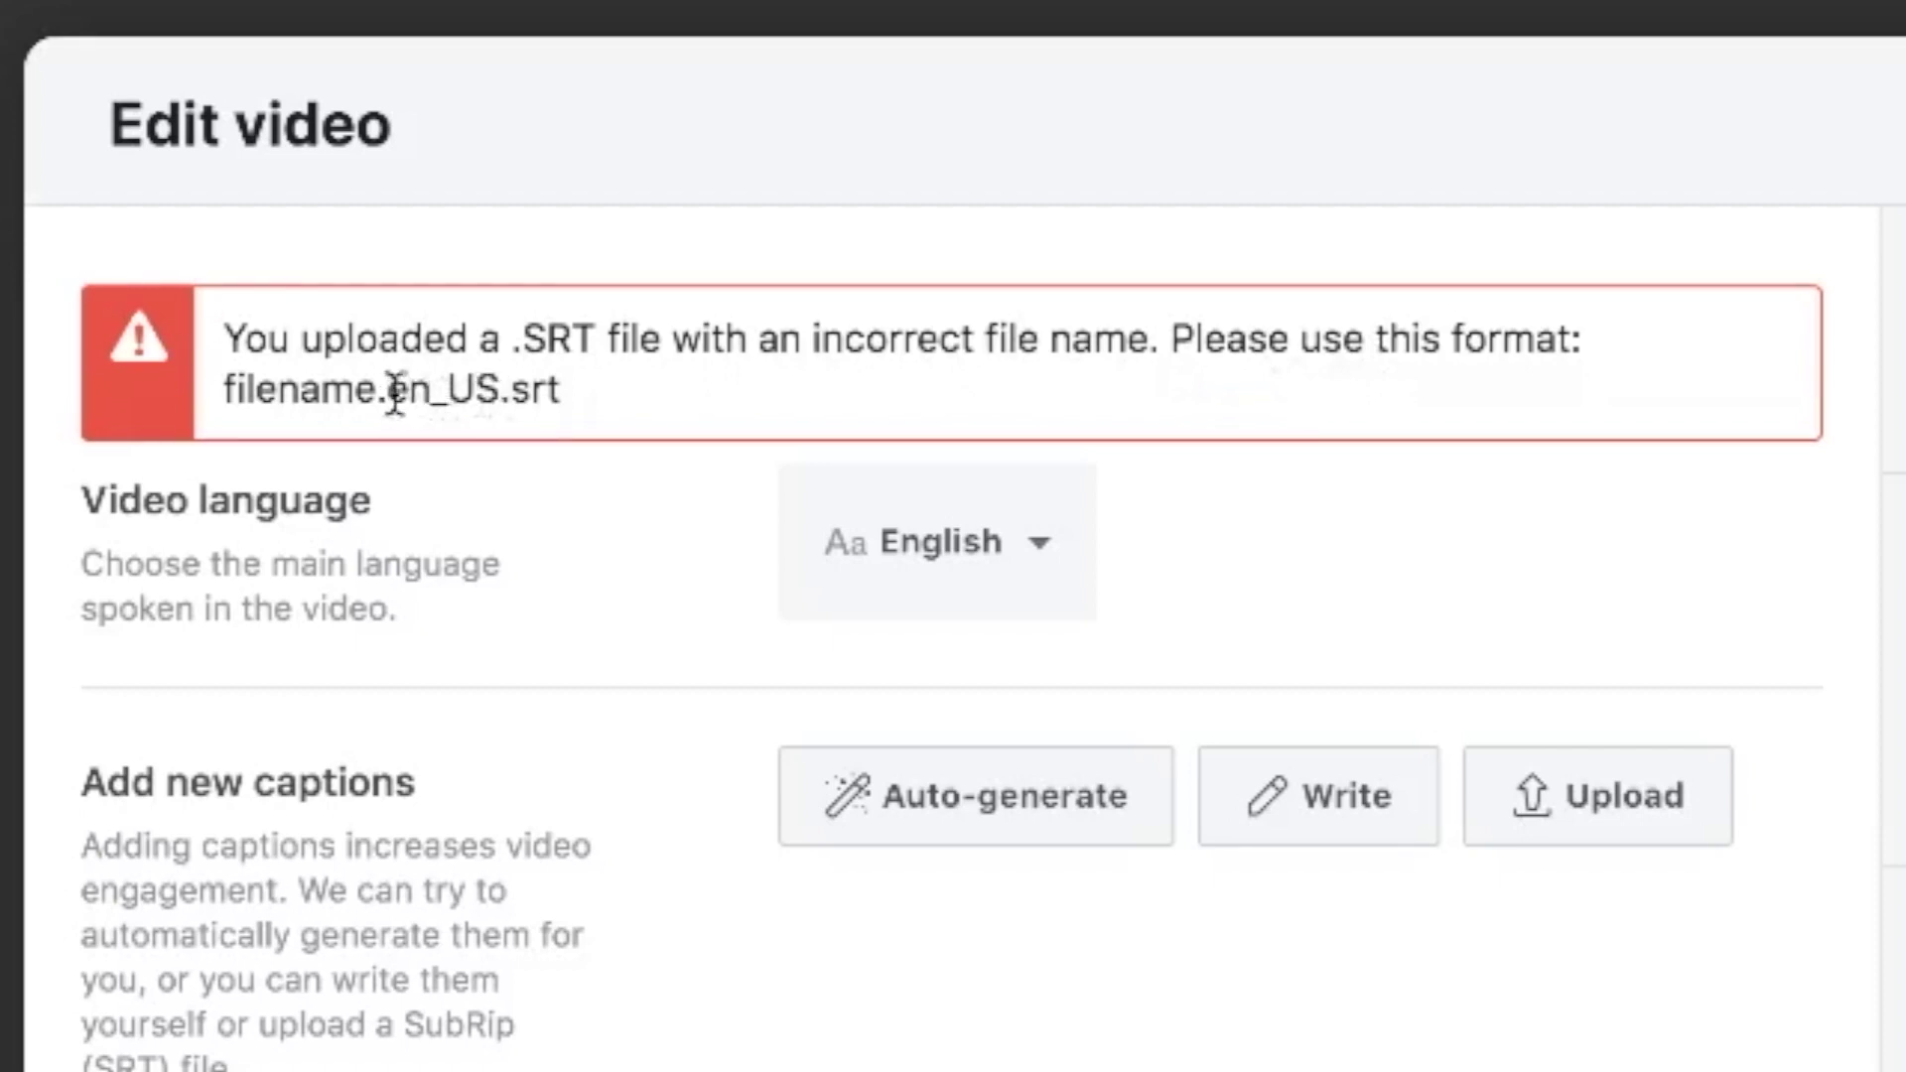
drag(387, 389, 500, 389)
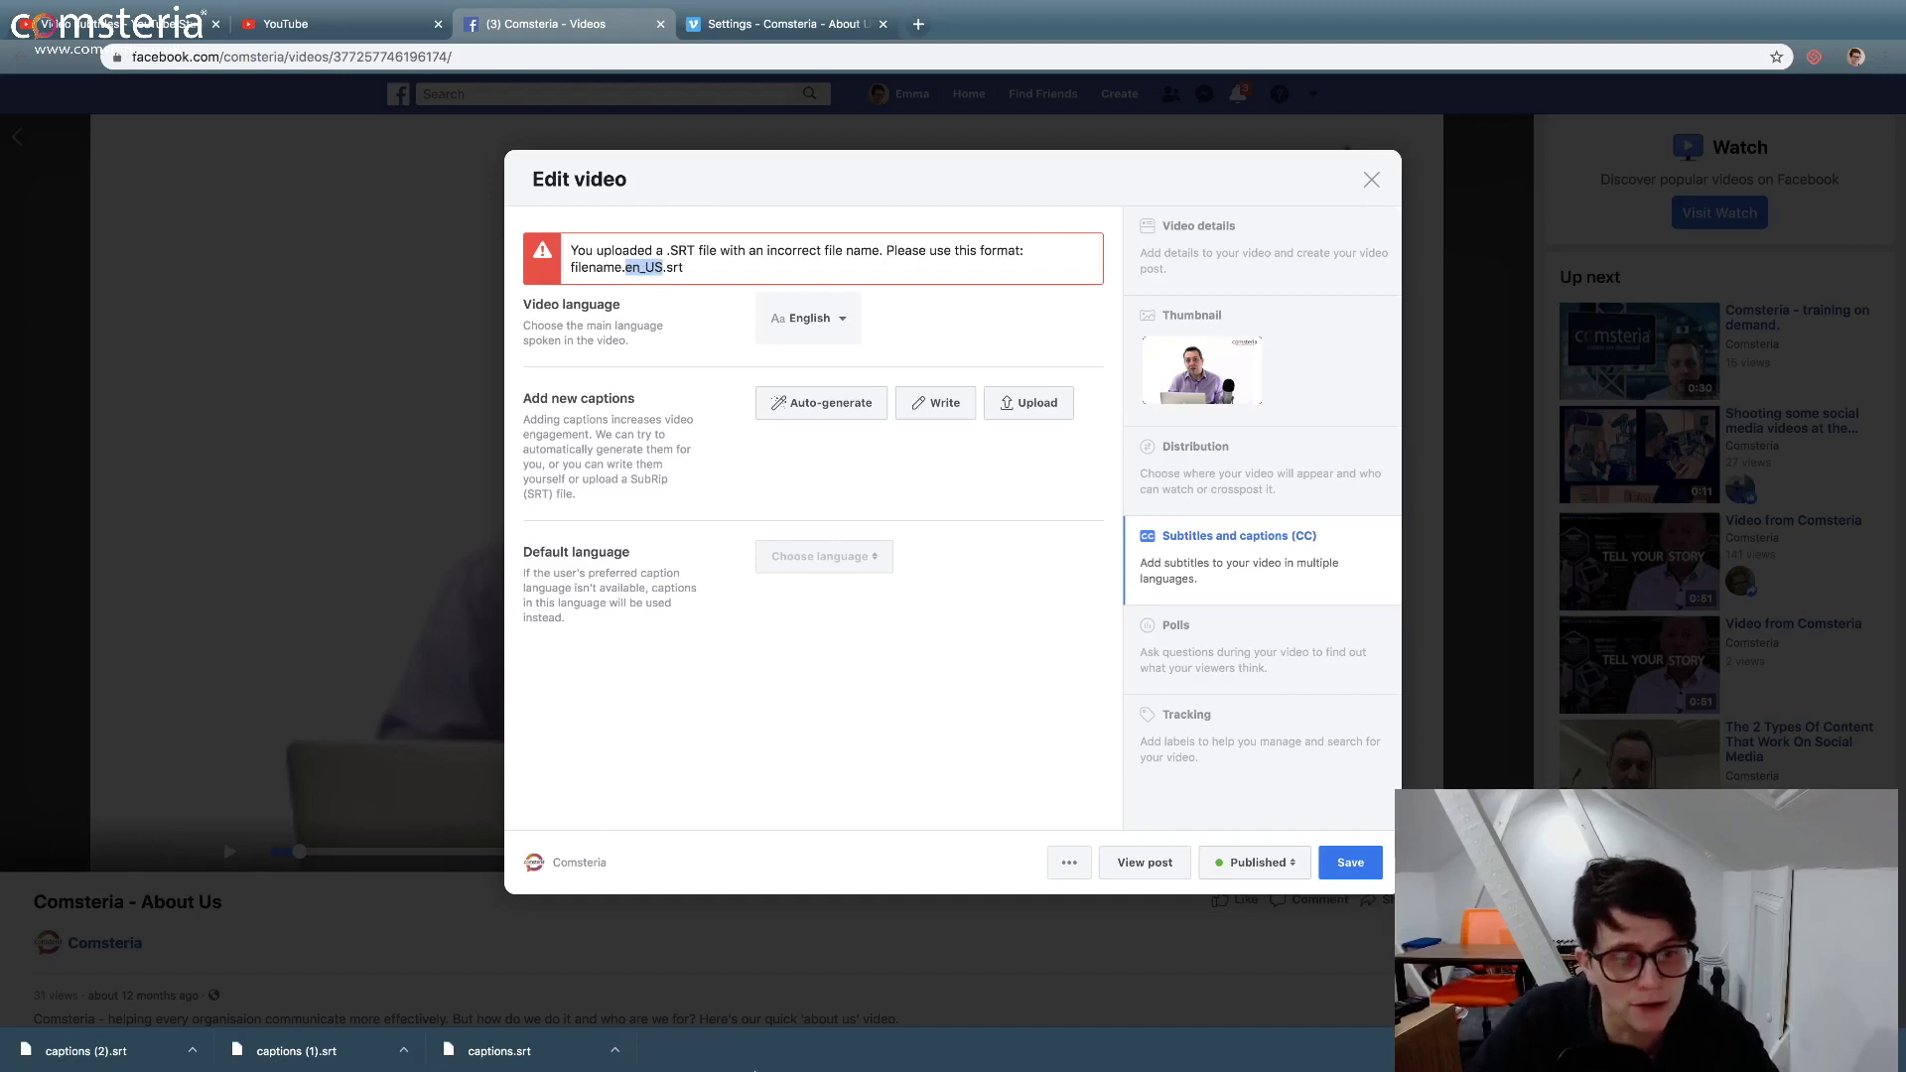
Switch to Safari, download the published automatic English YouTube subtitles in .srt format there, and return to the Facebook video in Chrome
mouse_move(844, 1056)
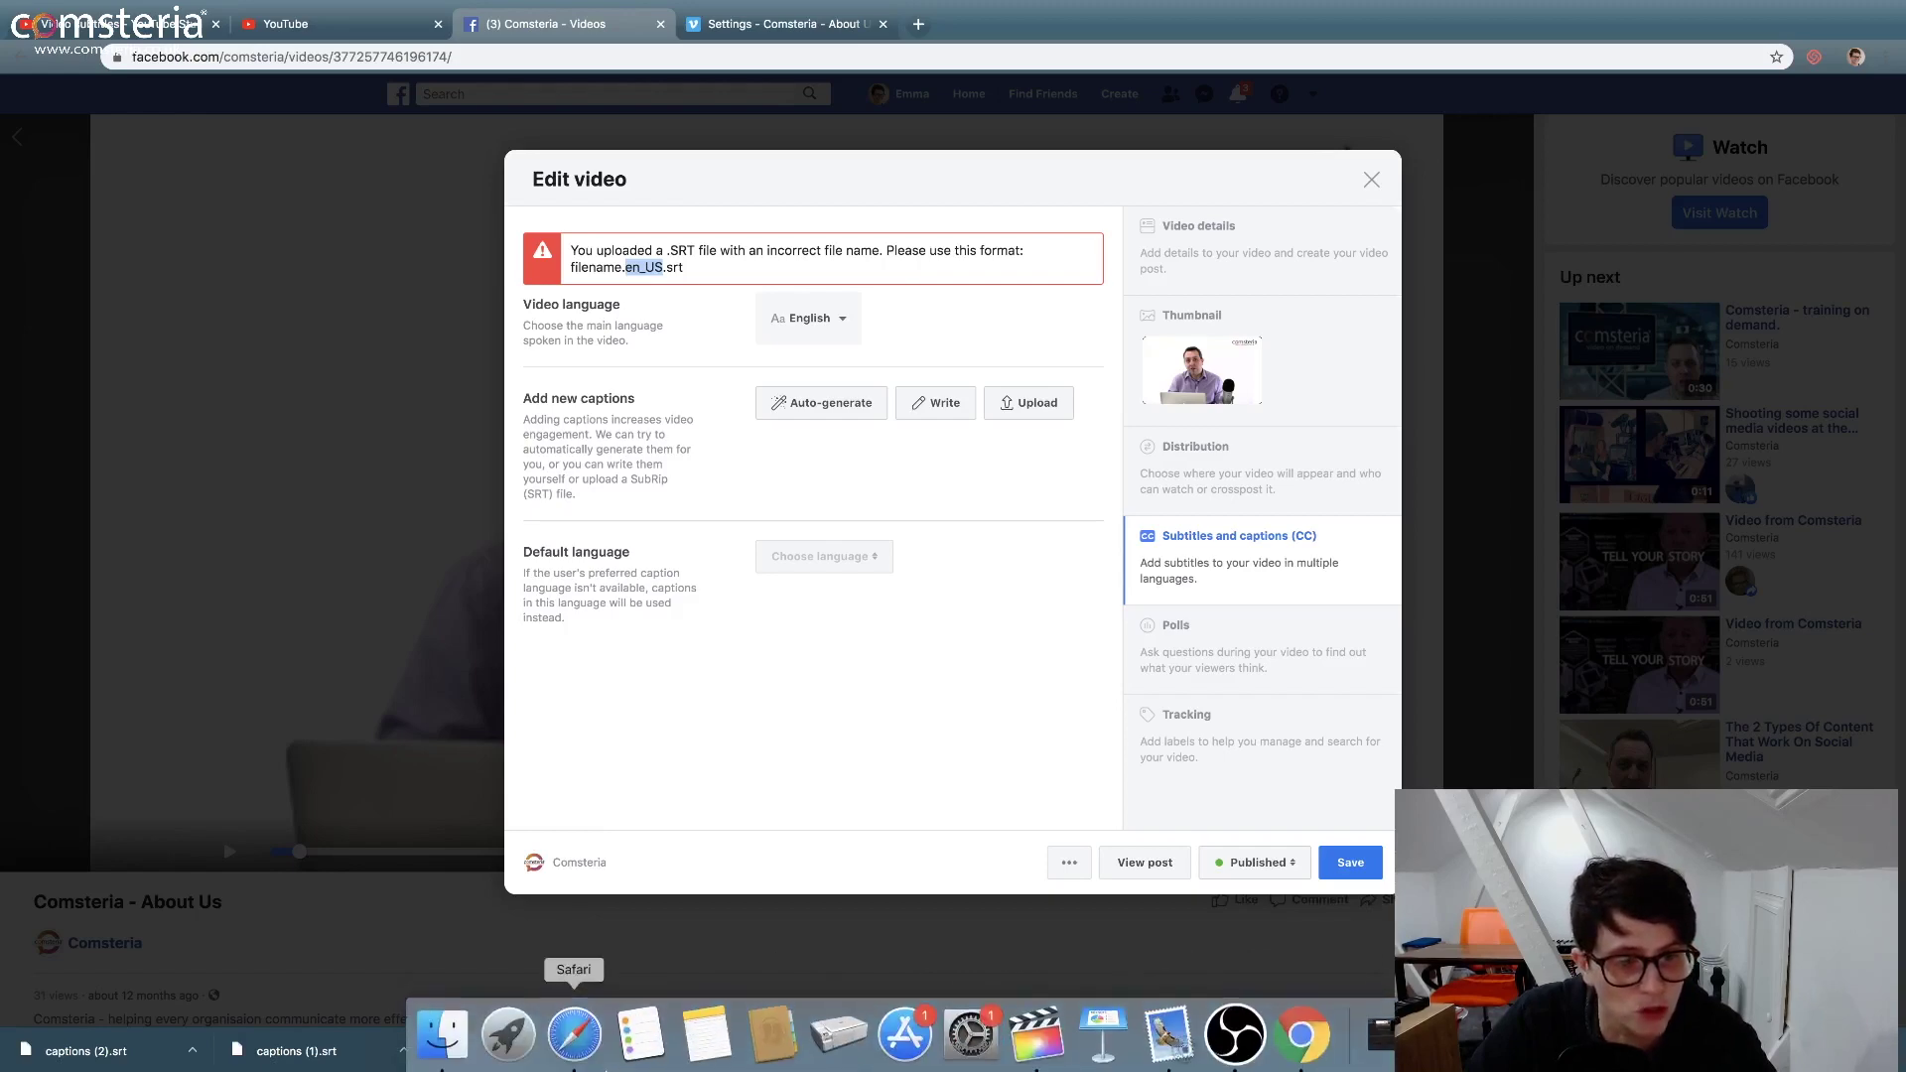
click(581, 1047)
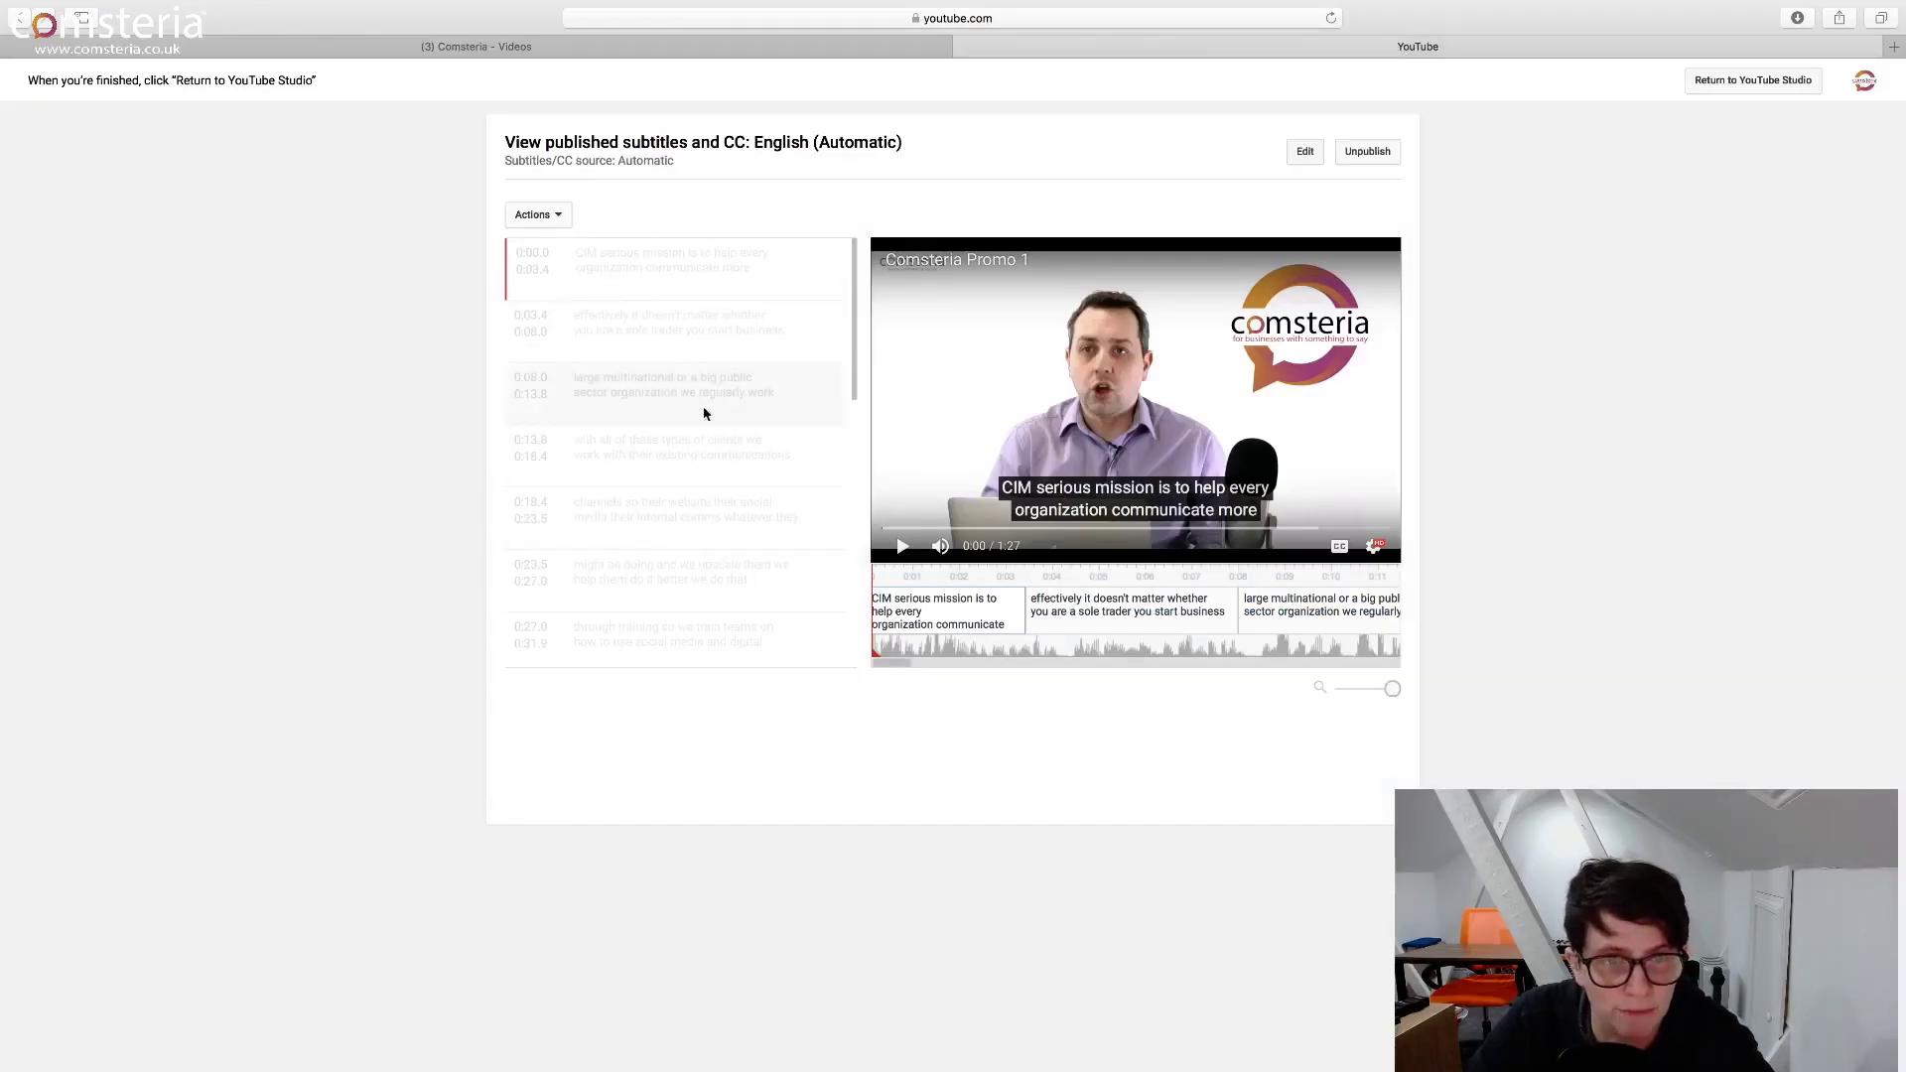
click(557, 217)
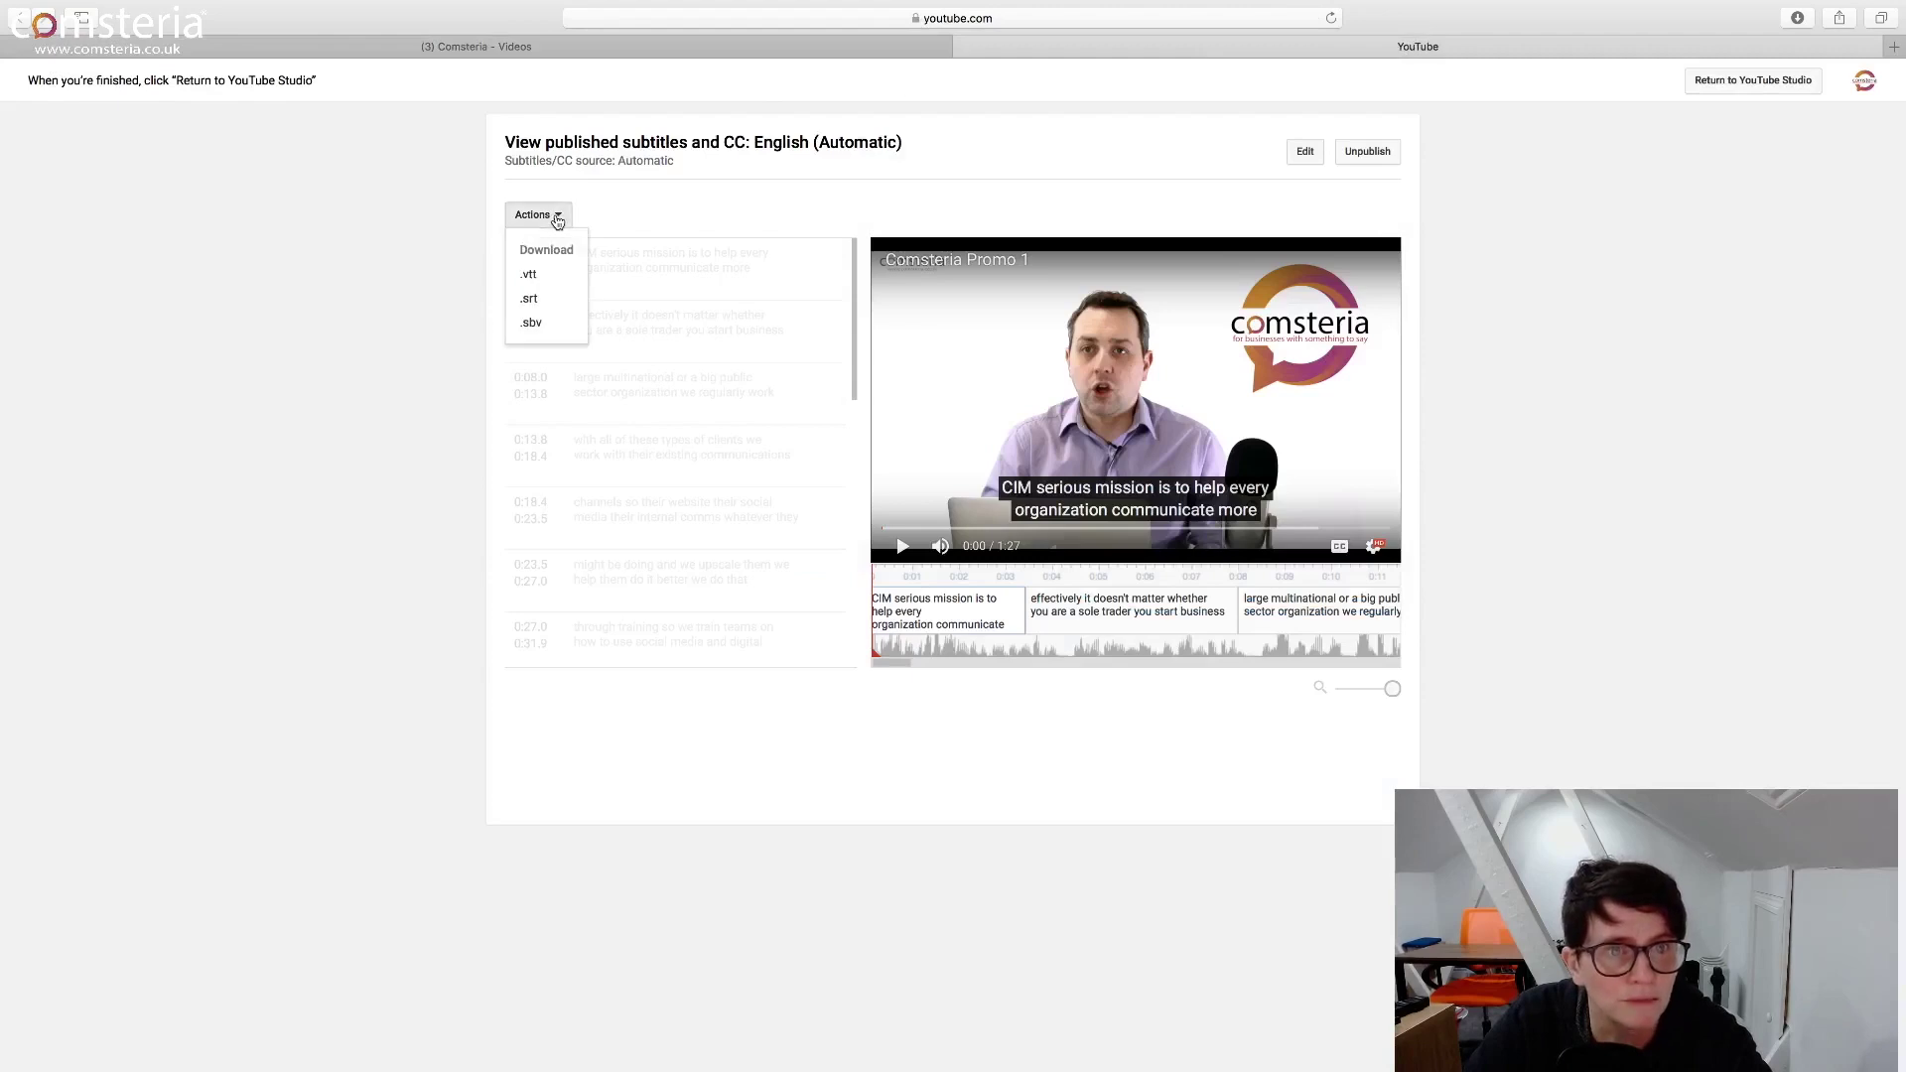
click(530, 300)
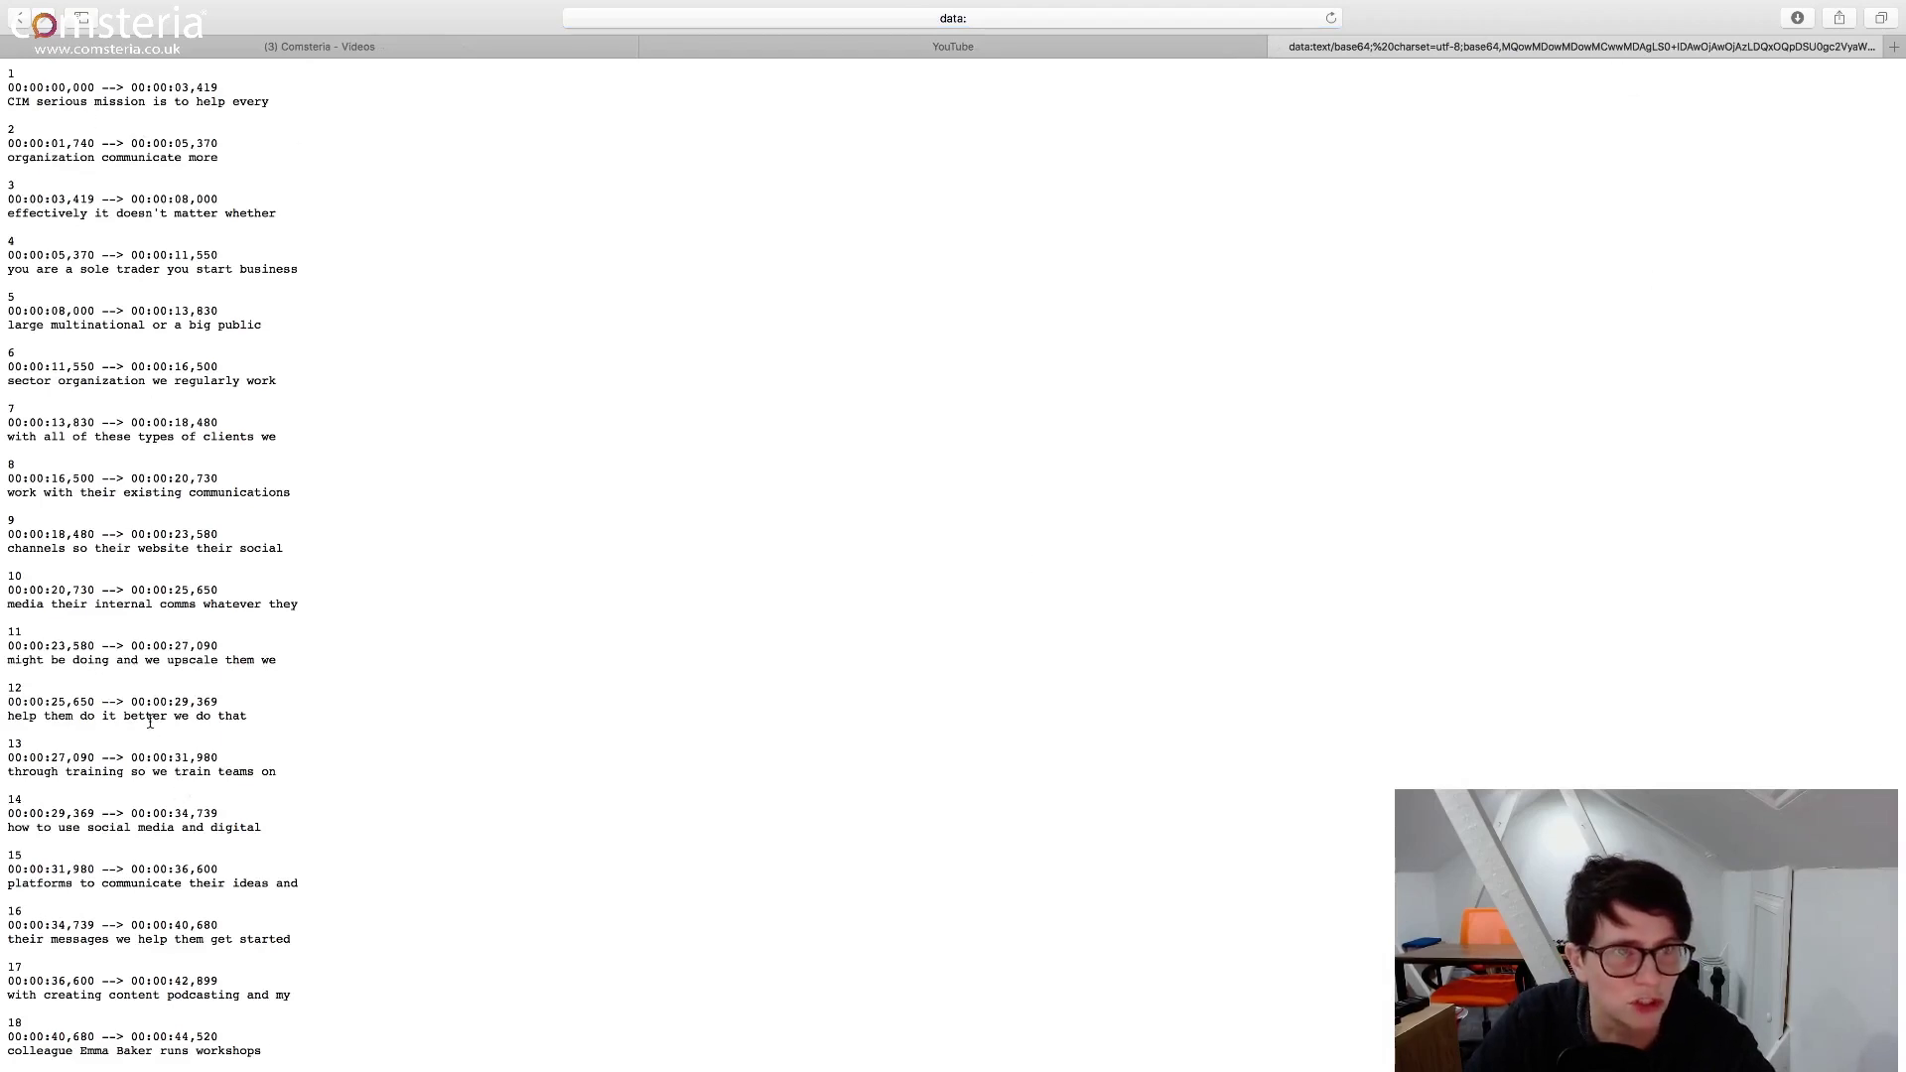
mouse_move(1261, 1057)
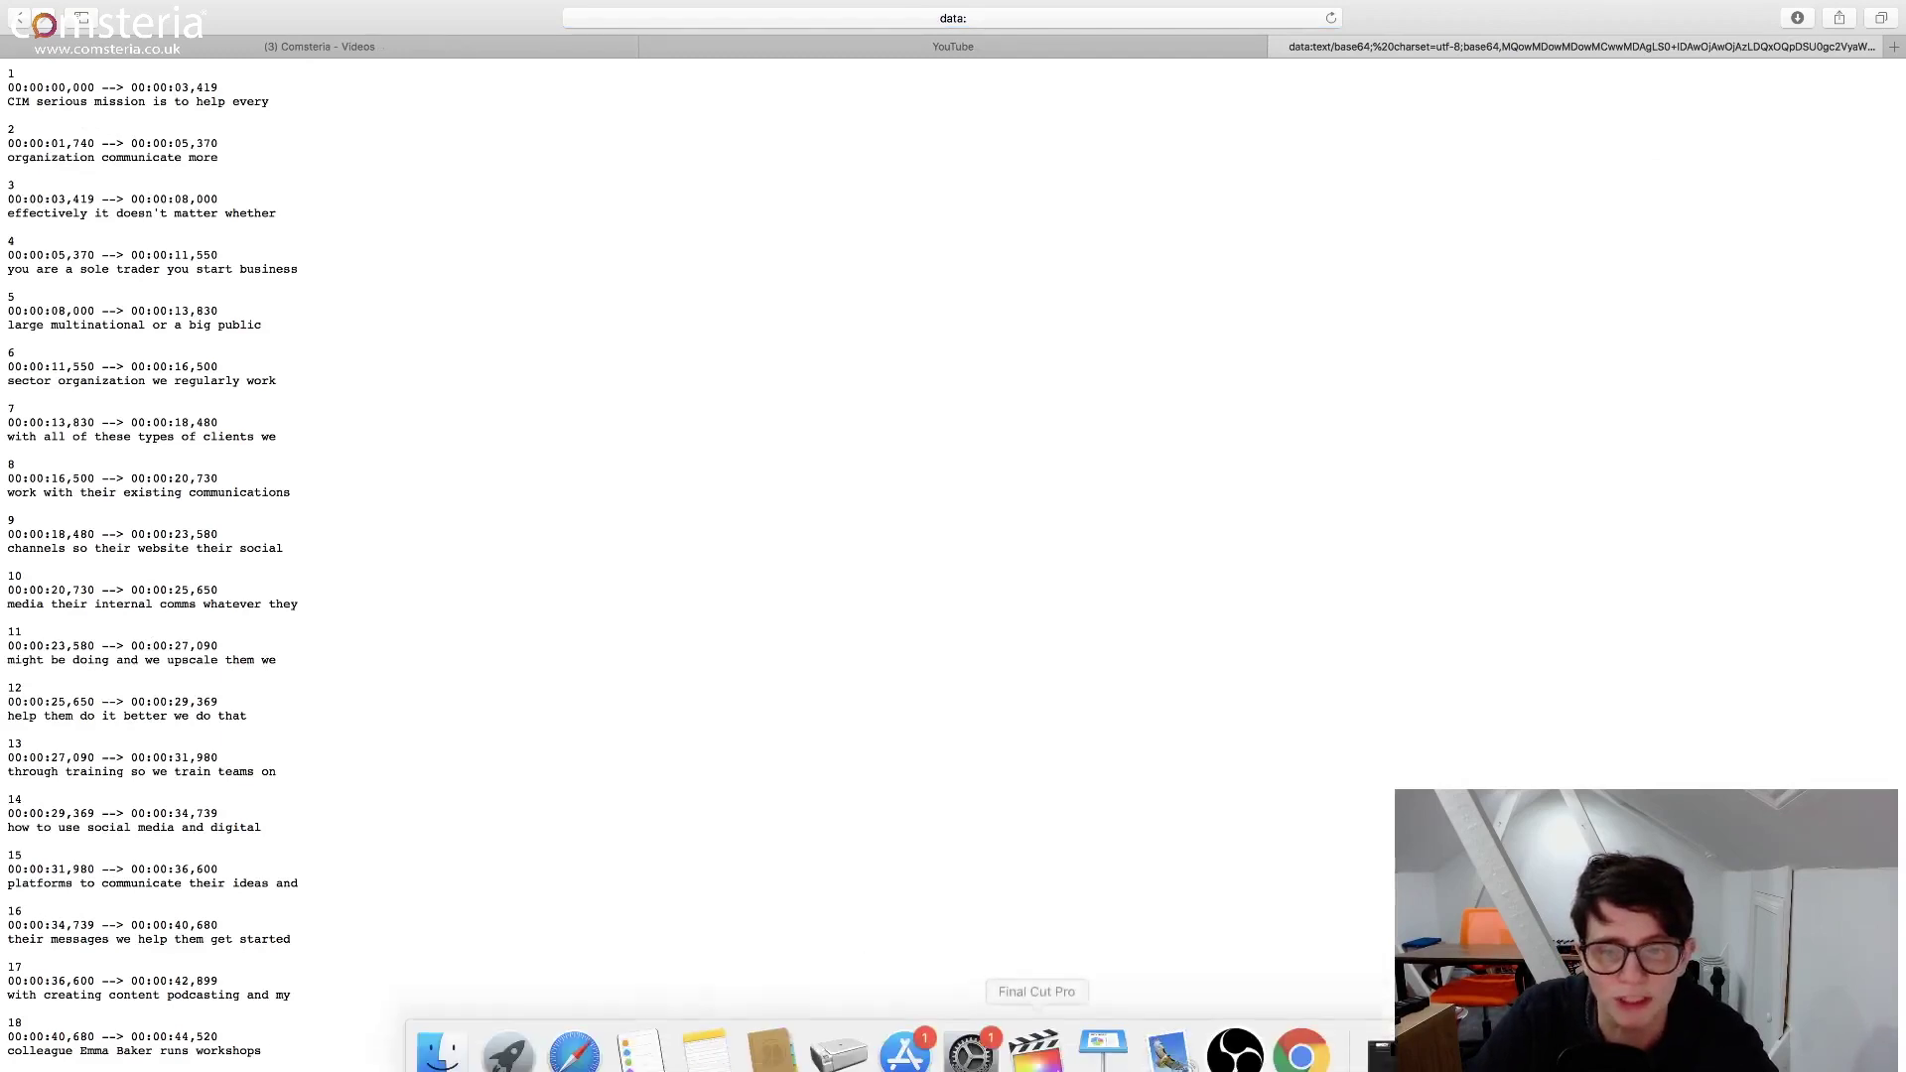
click(1300, 1032)
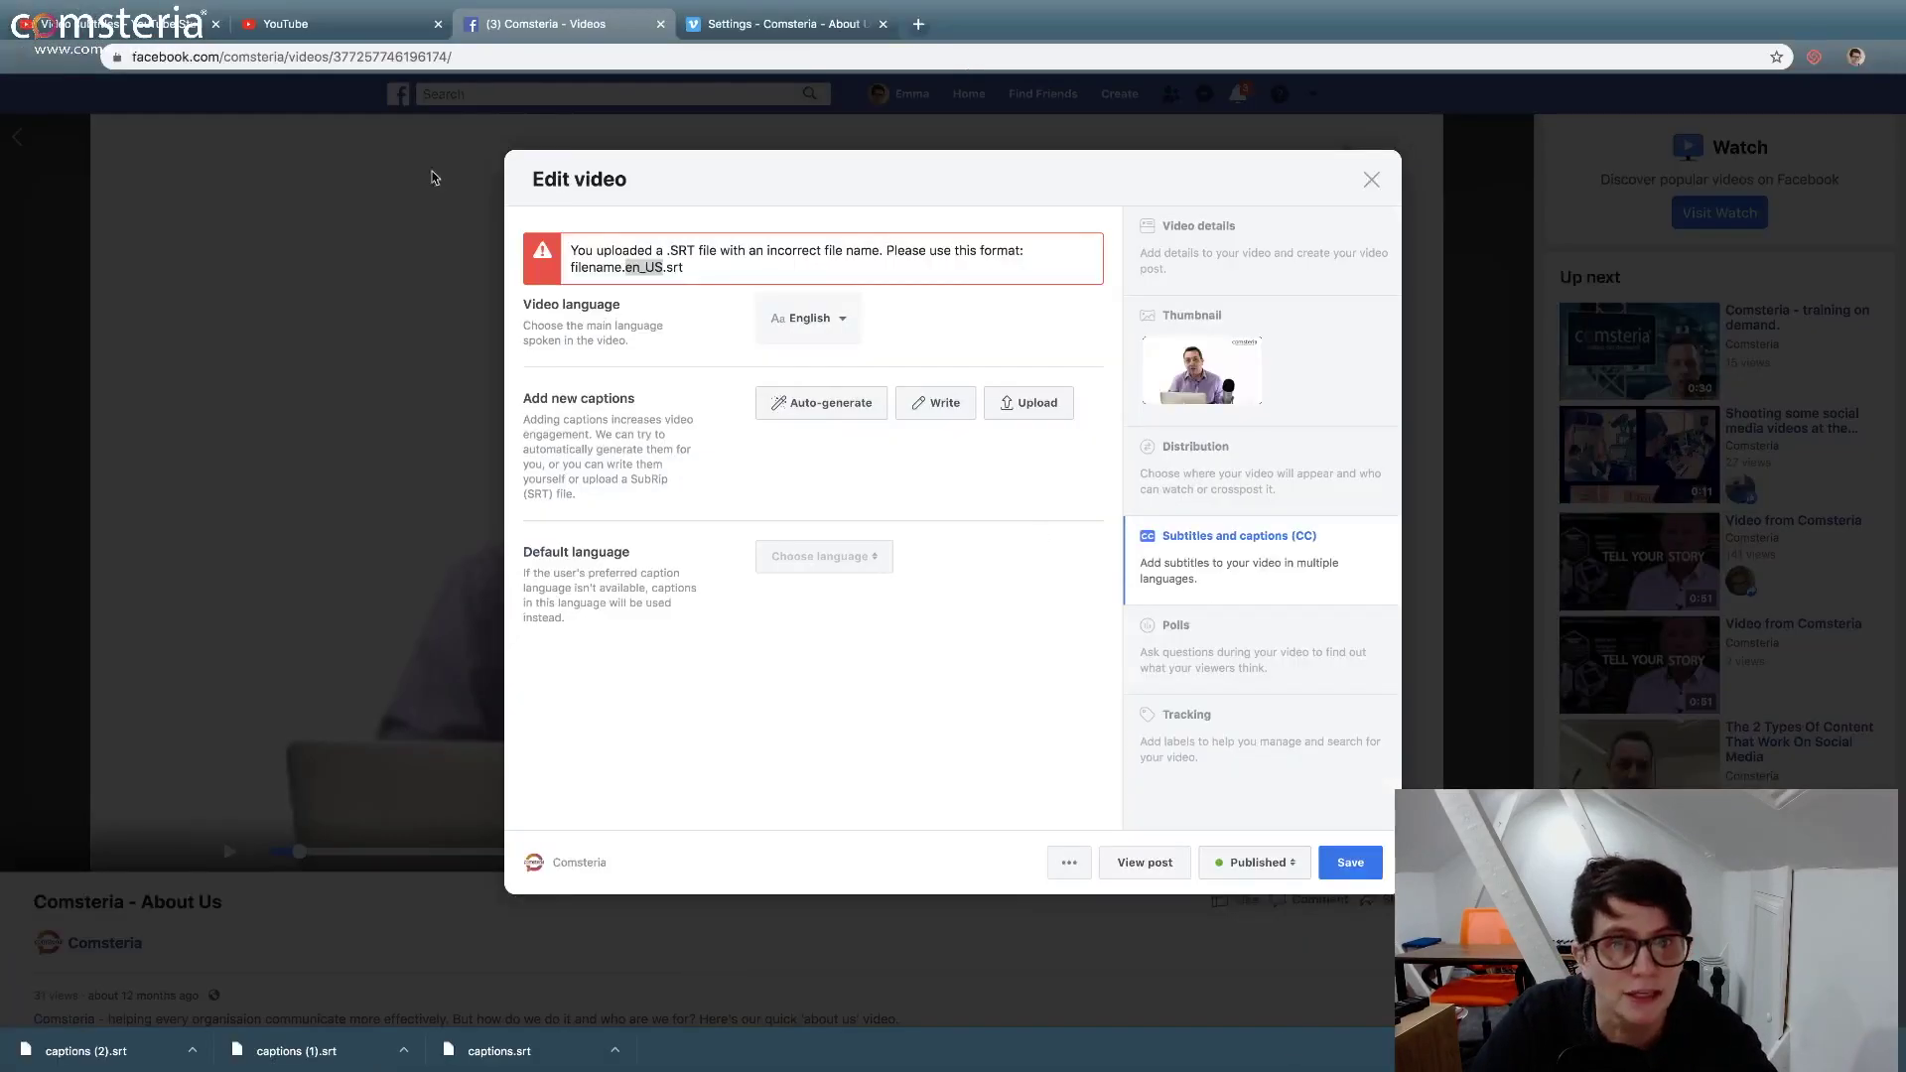